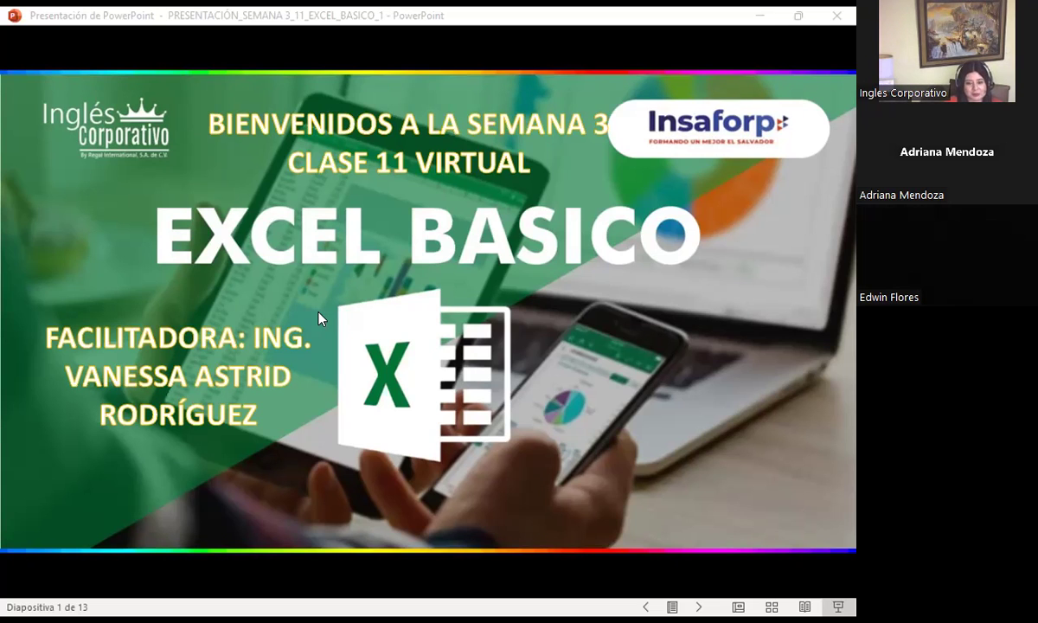
# - Switch from the PowerPoint slideshow to the online course page
pyautogui.hotkey('alt', 'Tab')
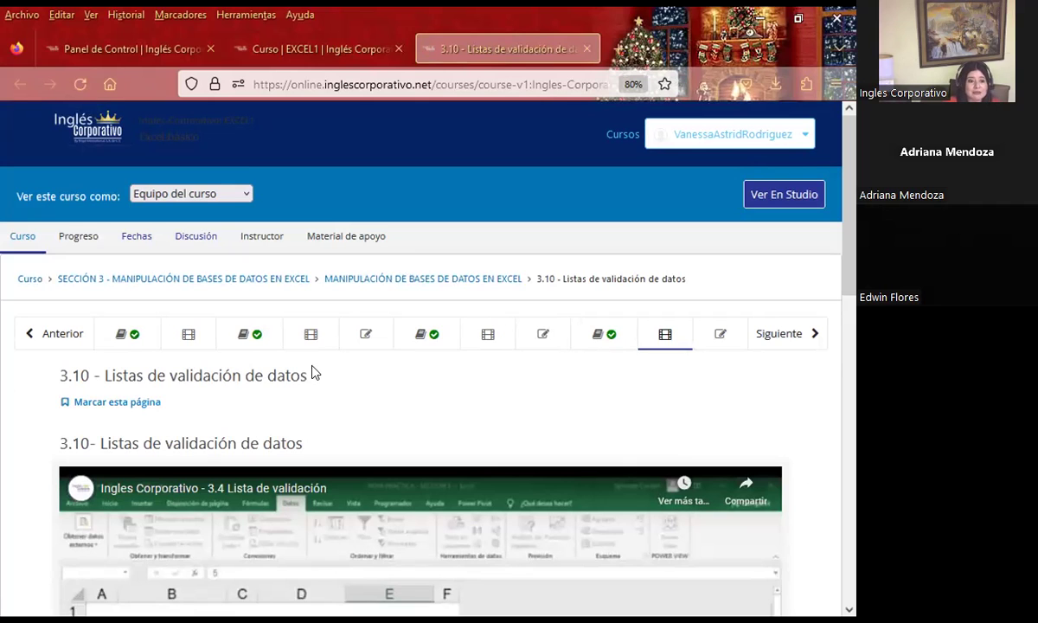
# - Open lesson 3.6's objective page and read through its Series de relleno table
pyautogui.click(437, 335)
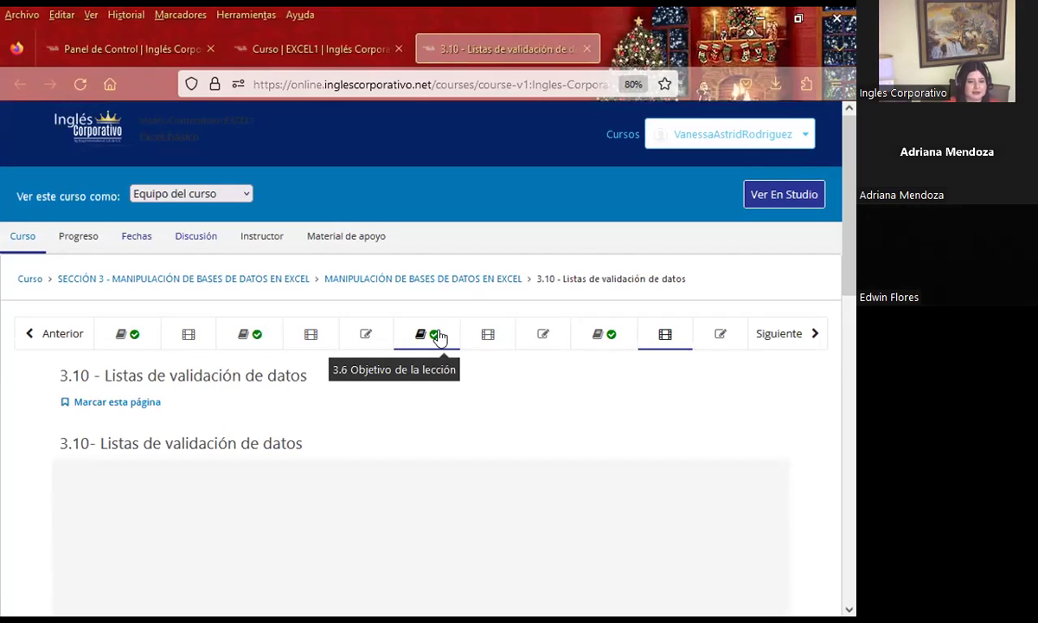
pyautogui.scroll(-5, 466, 355)
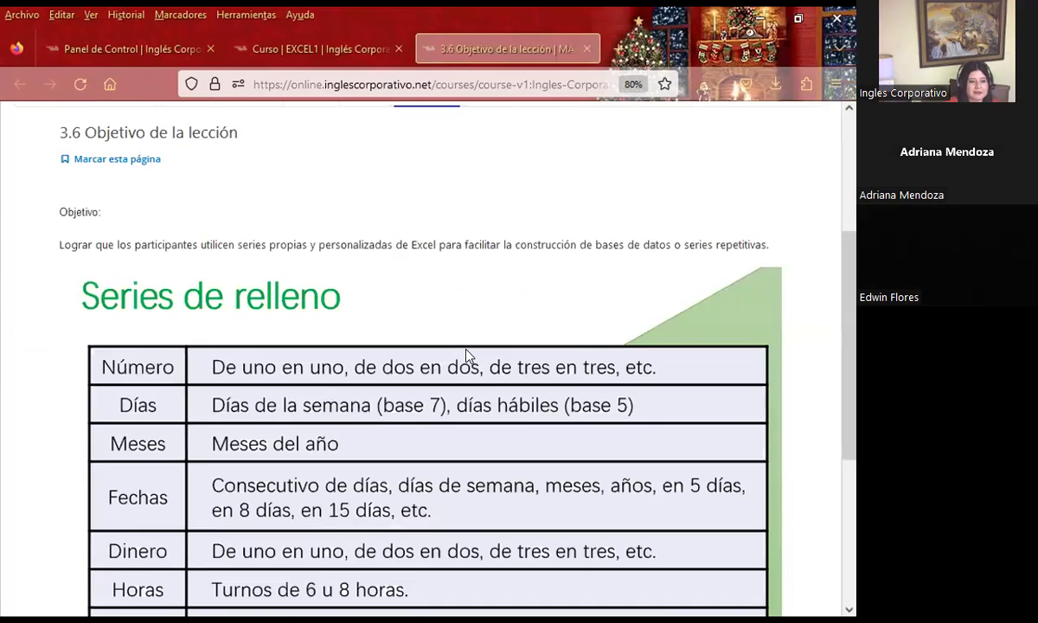
pyautogui.scroll(-3, 467, 355)
pyautogui.scroll(-1, 467, 355)
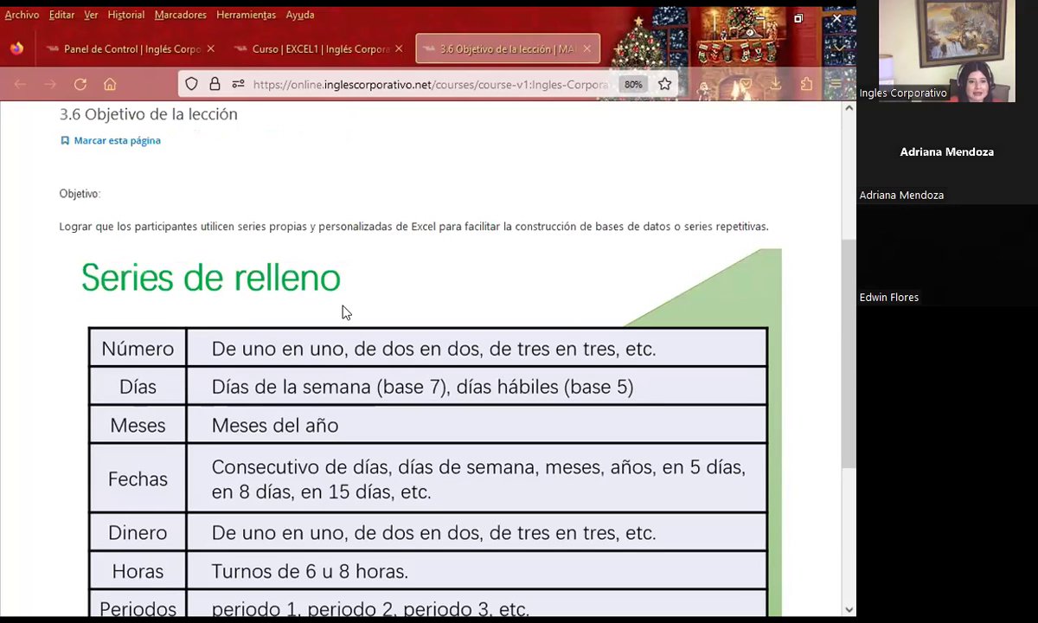
pyautogui.scroll(3, 337, 311)
pyautogui.scroll(4, 449, 312)
# - Open lesson 3.7 Series de relleno and move down past its video
pyautogui.click(490, 285)
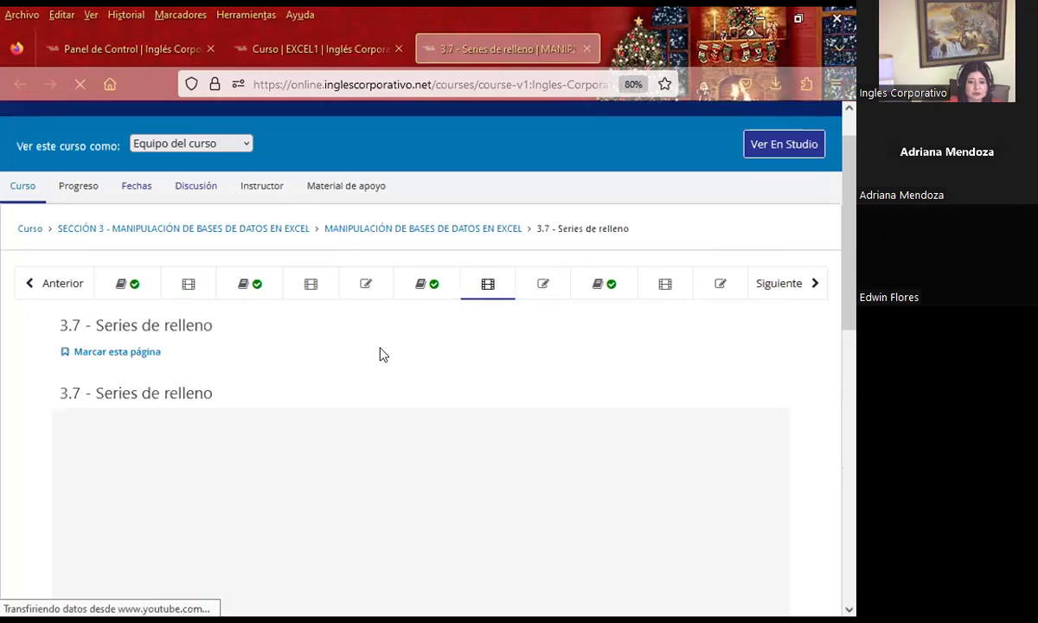
pyautogui.scroll(-2, 104, 377)
pyautogui.scroll(-1, 2, 411)
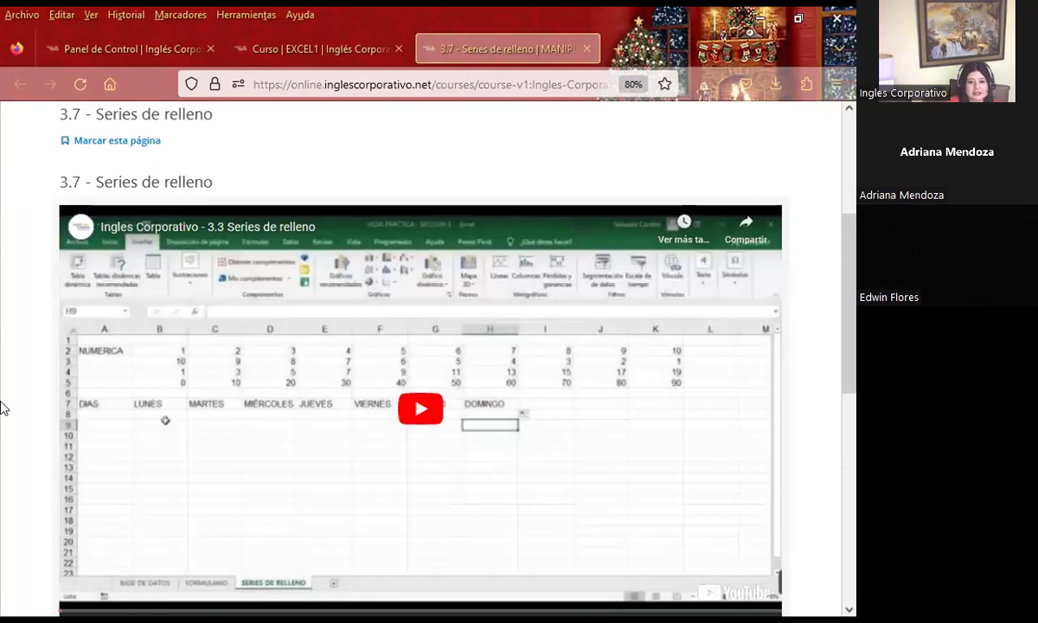
pyautogui.scroll(-2, 2, 409)
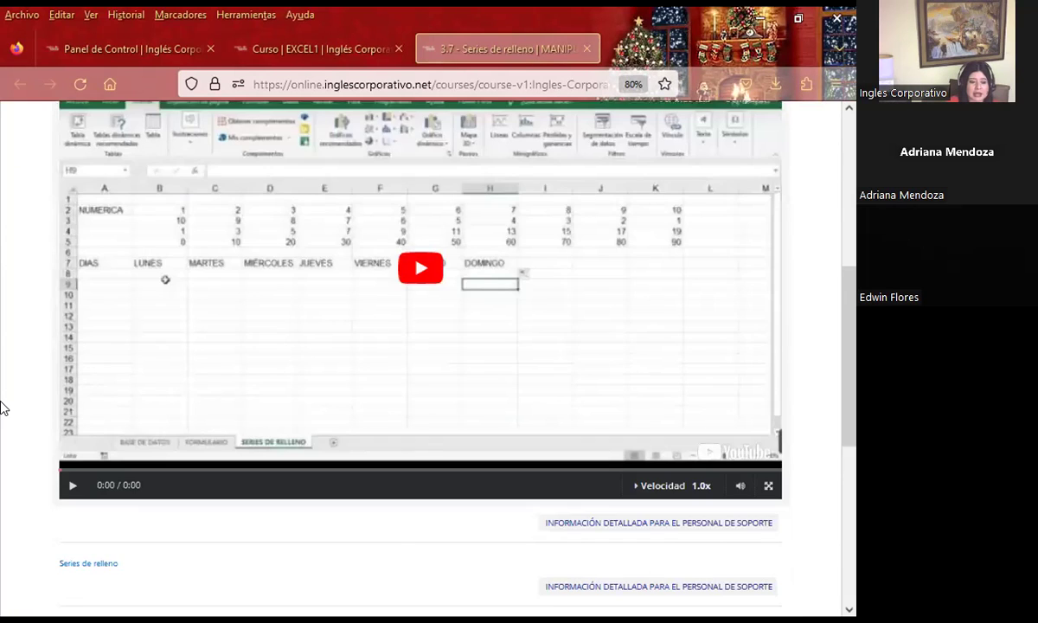
pyautogui.scroll(-3, 2, 408)
pyautogui.scroll(-1, 2, 408)
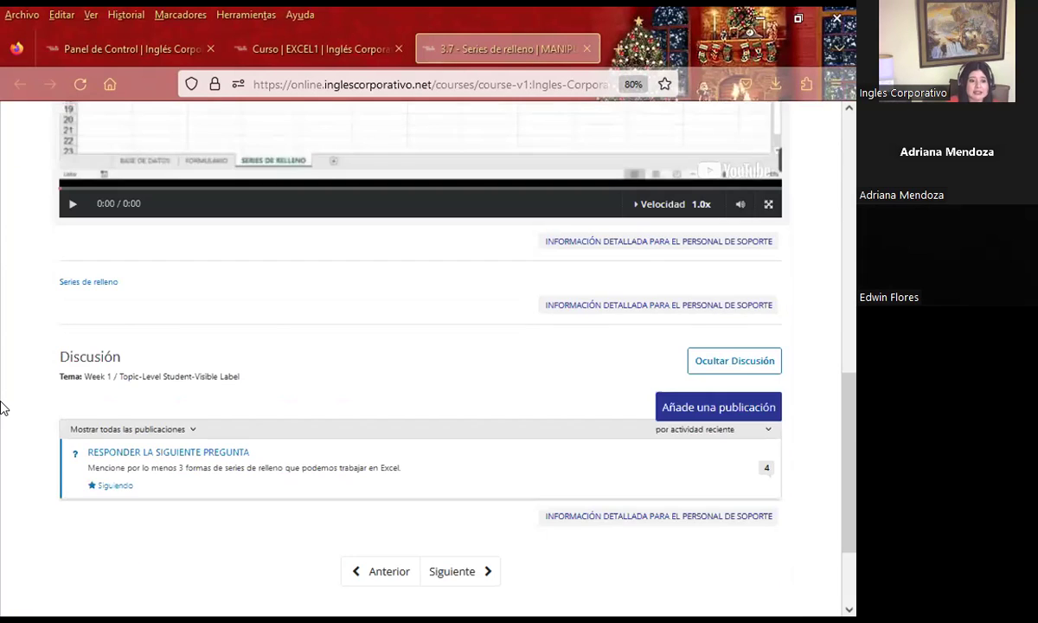
pyautogui.scroll(-1, 4, 408)
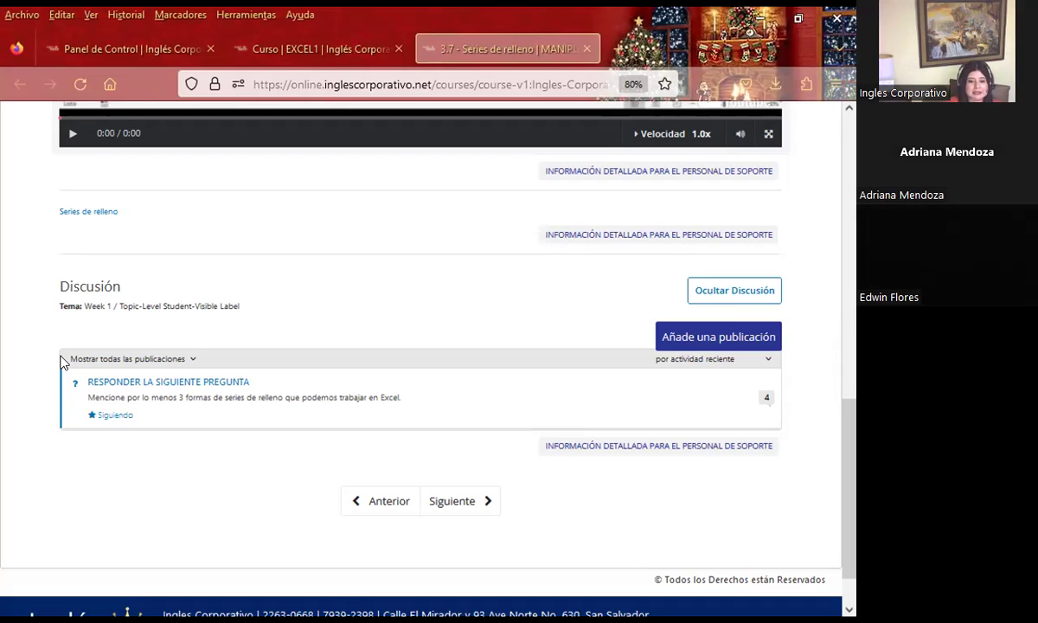
# - Read down to the Discusión question and footer, then return to PowerPoint
pyautogui.scroll(-1, 525, 448)
pyautogui.scroll(-1, 515, 443)
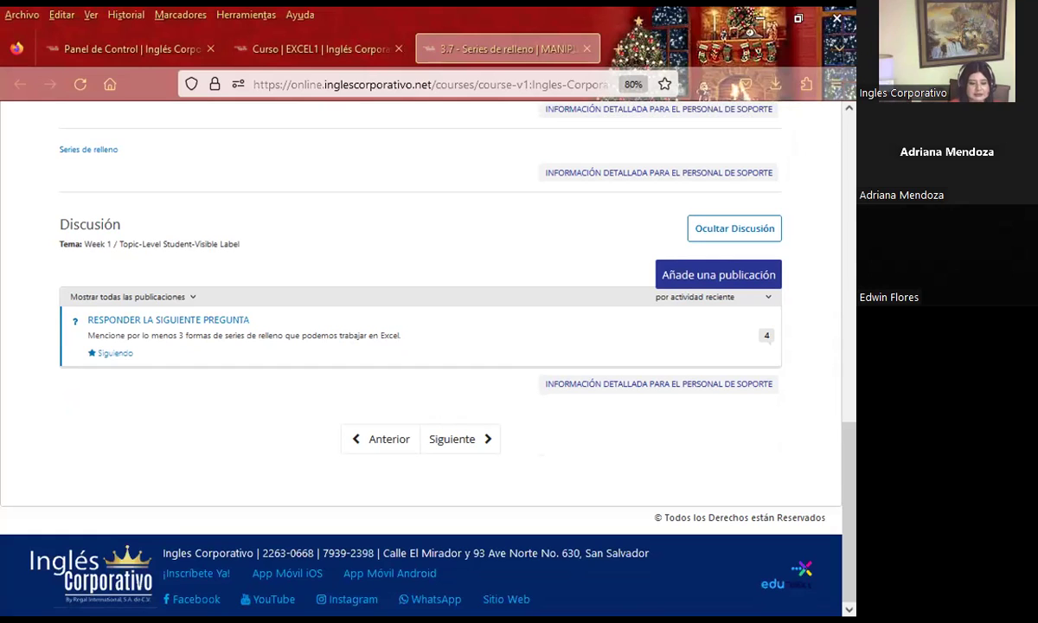
pyautogui.hotkey('alt', 'Tab')
# - Advance through the Agenda slide to slide 4, the session objective
pyautogui.press('Right')
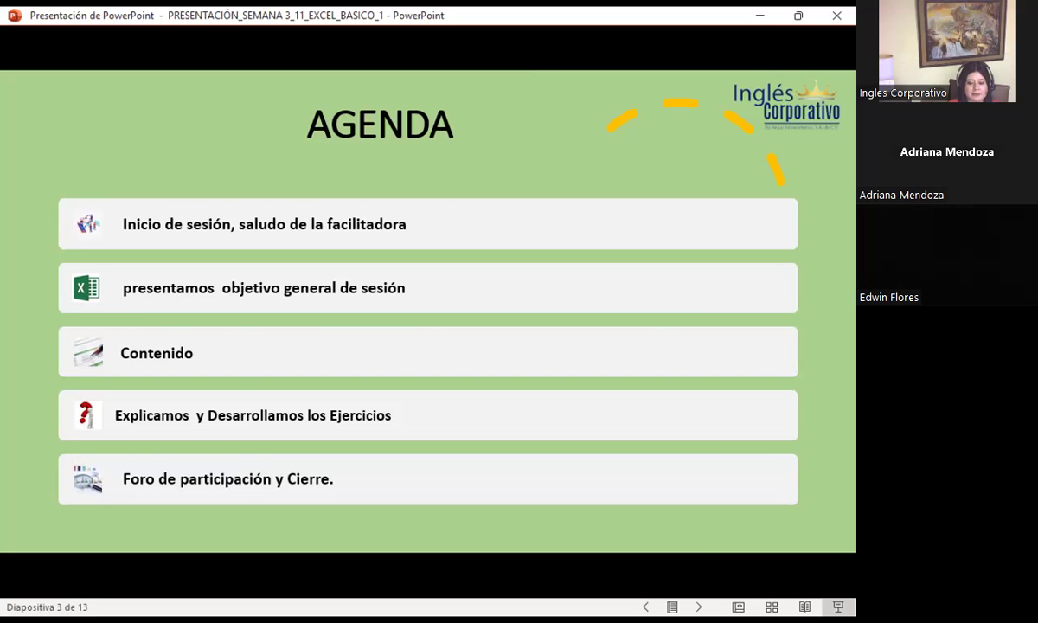
pyautogui.press('Right')
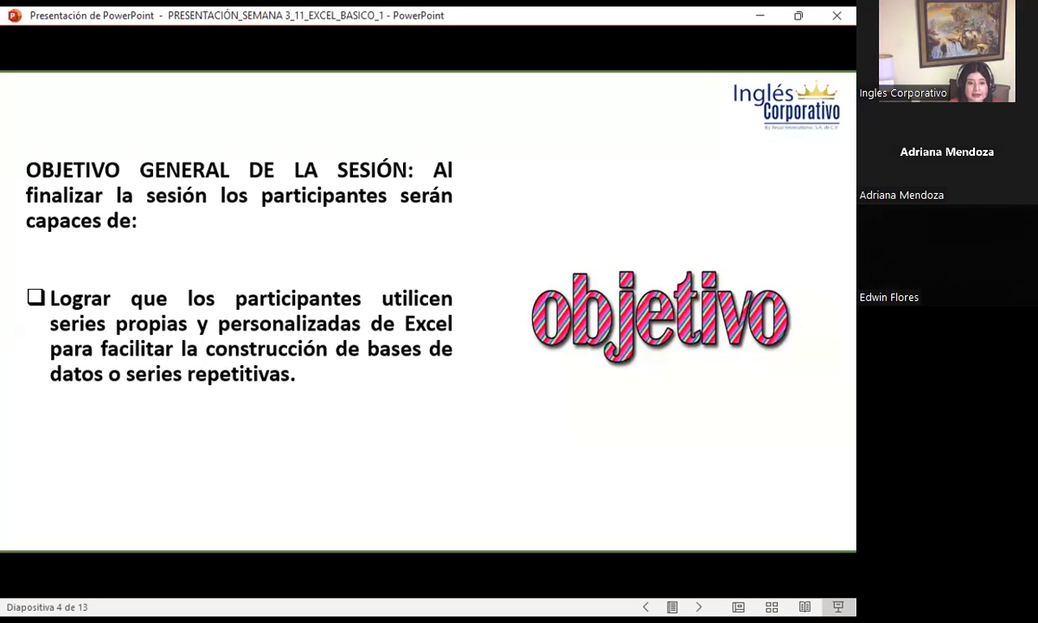
# - Advance past slide 5, Rellenar una serie de datos, to slide 6, Creación de Series
pyautogui.press('Right')
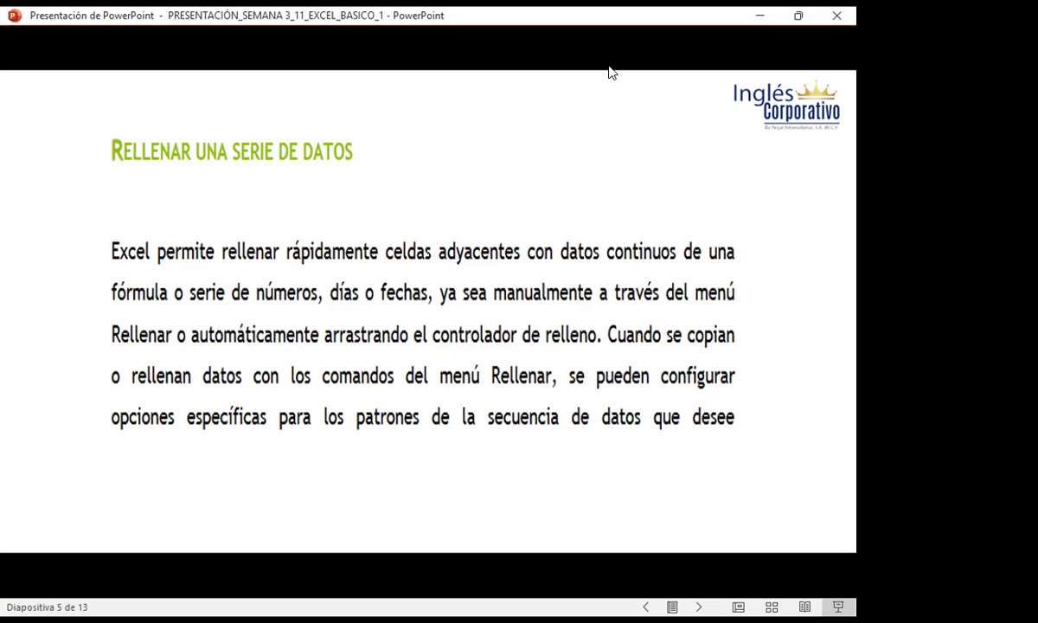
pyautogui.click(611, 73)
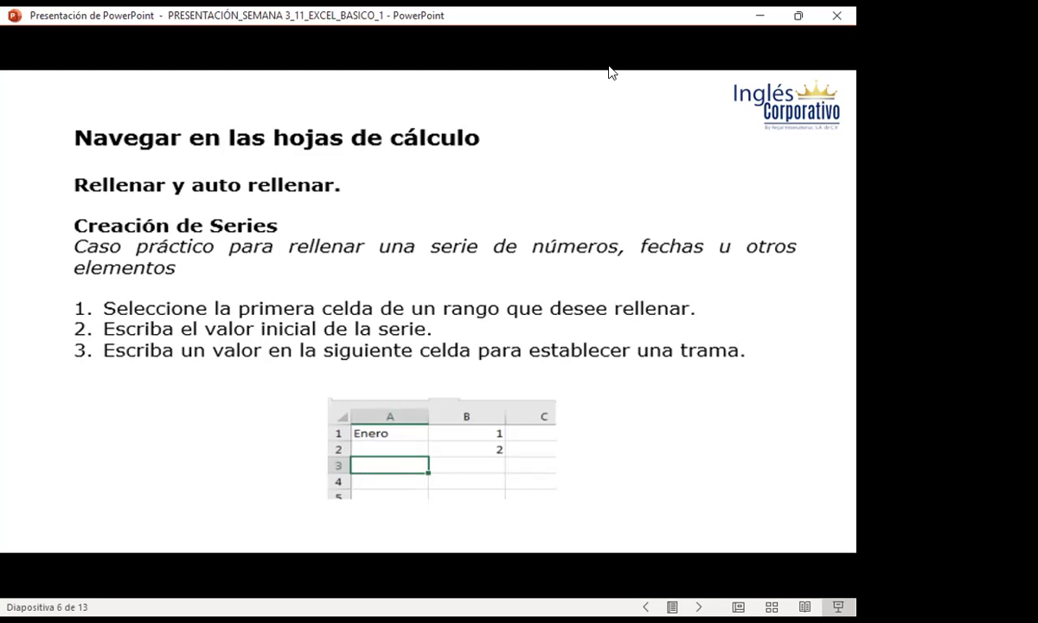
pyautogui.press('Right')
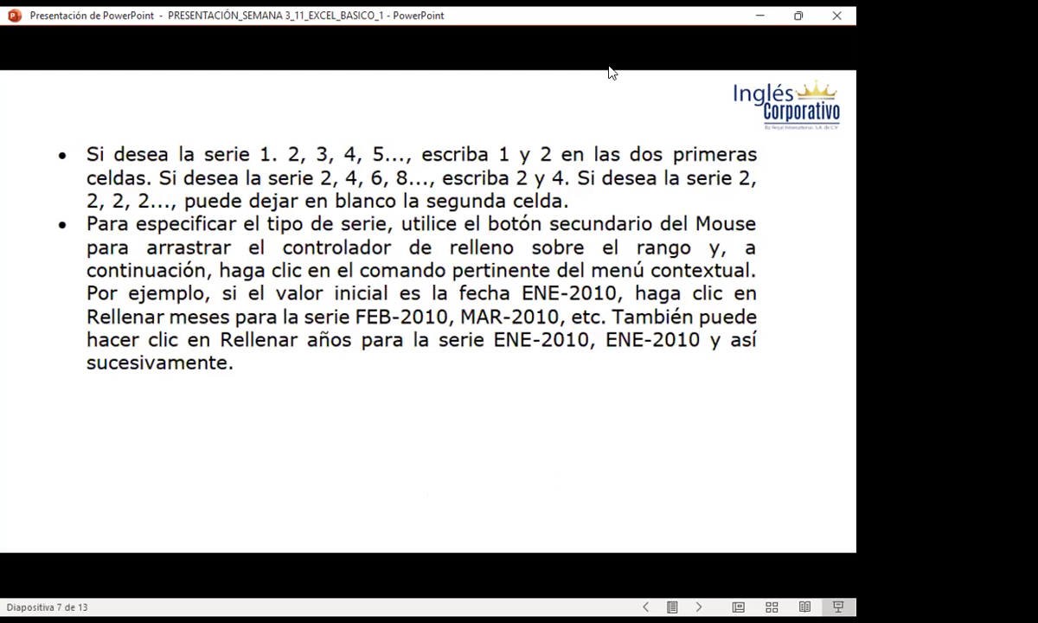
pyautogui.press('Left')
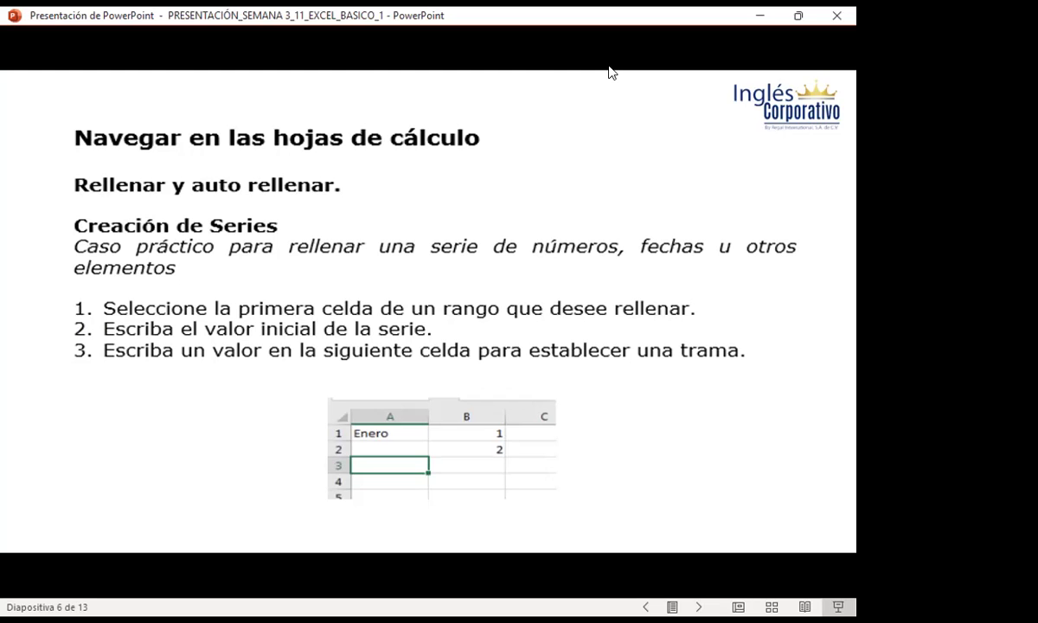
# - Advance past the series-types slide 7 to slide 8 on the Serie command
pyautogui.press('Right')
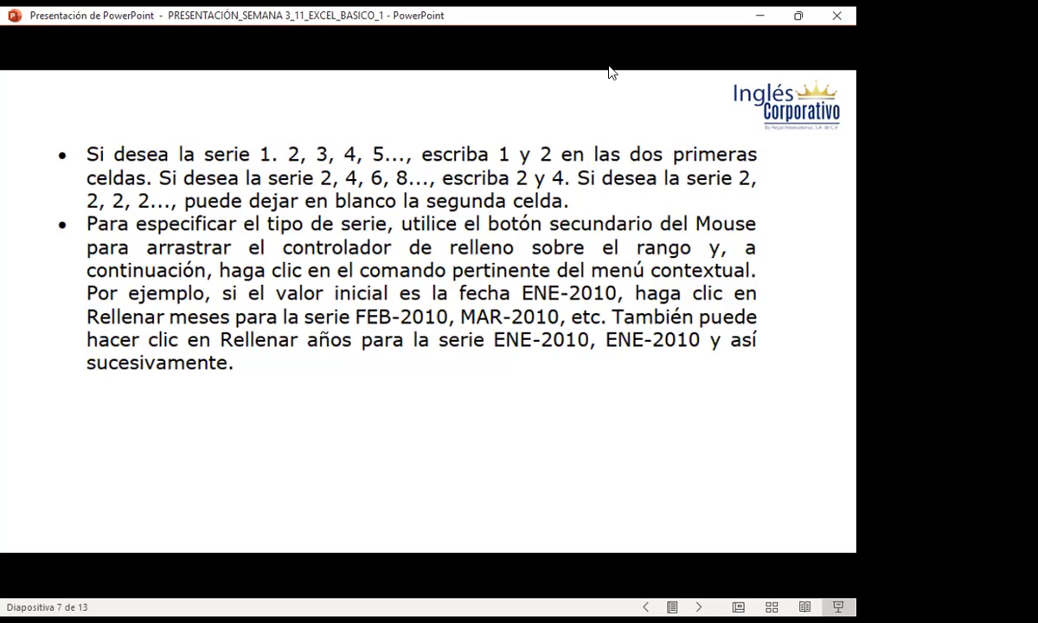
pyautogui.press('Right')
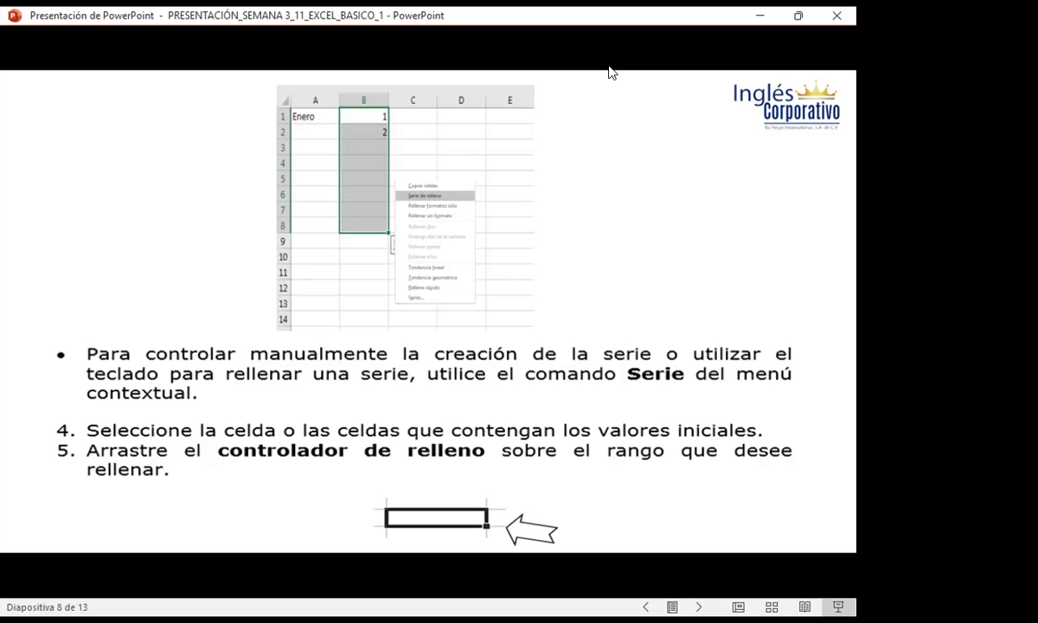
# - Advance past the finished-series slide 9 to slide 10, EJERCICIOS A TRABAJAR
pyautogui.press('Right')
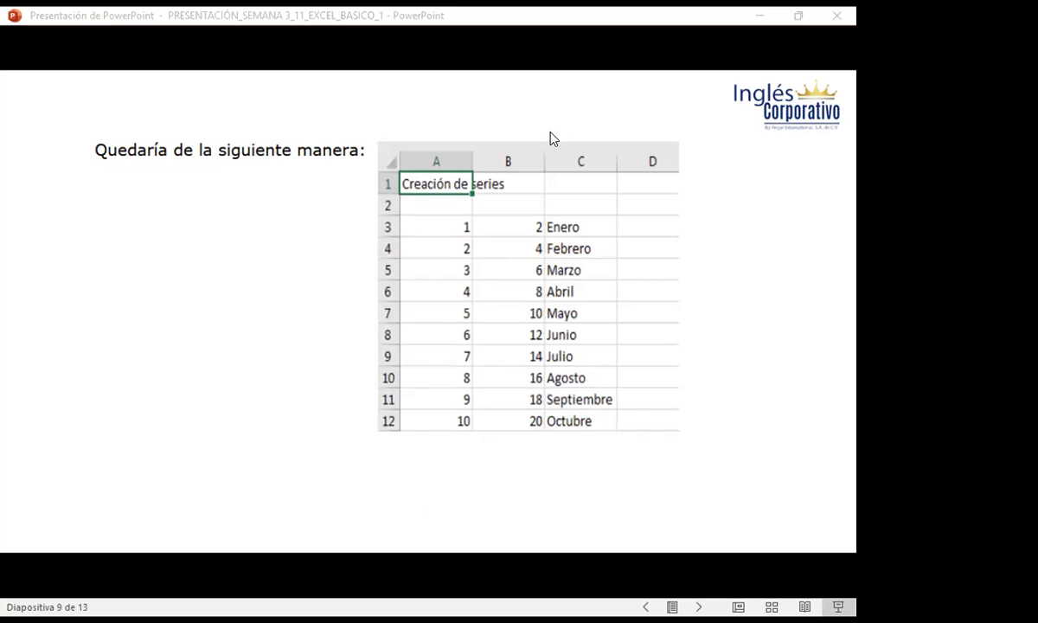
pyautogui.click(714, 278)
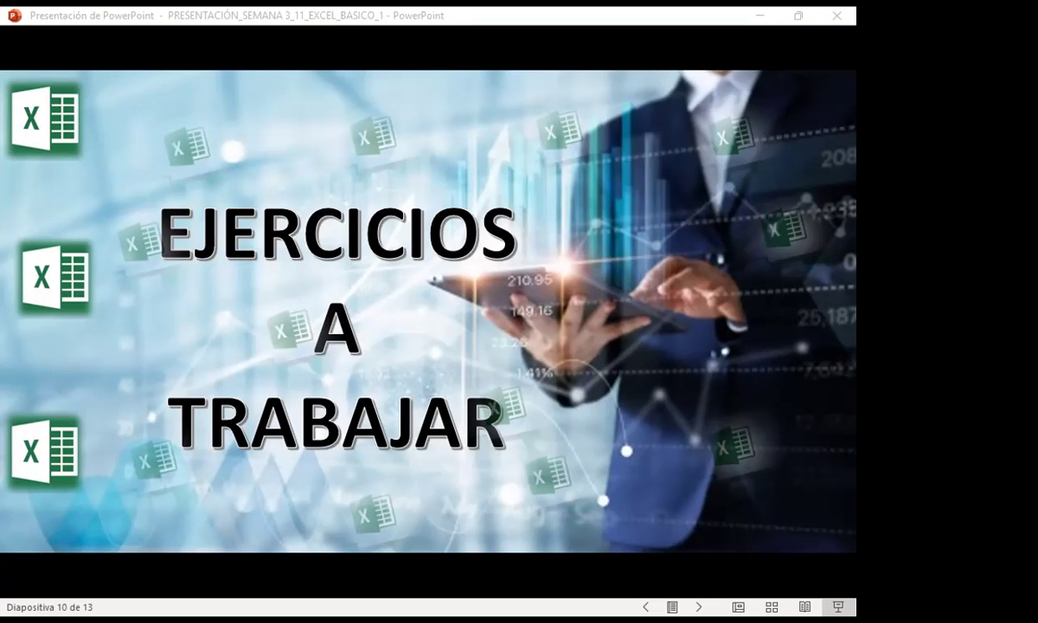
# - Switch to the Excel workbook and look over the seed values, selecting B8 and A3
pyautogui.hotkey('alt', 'Tab')
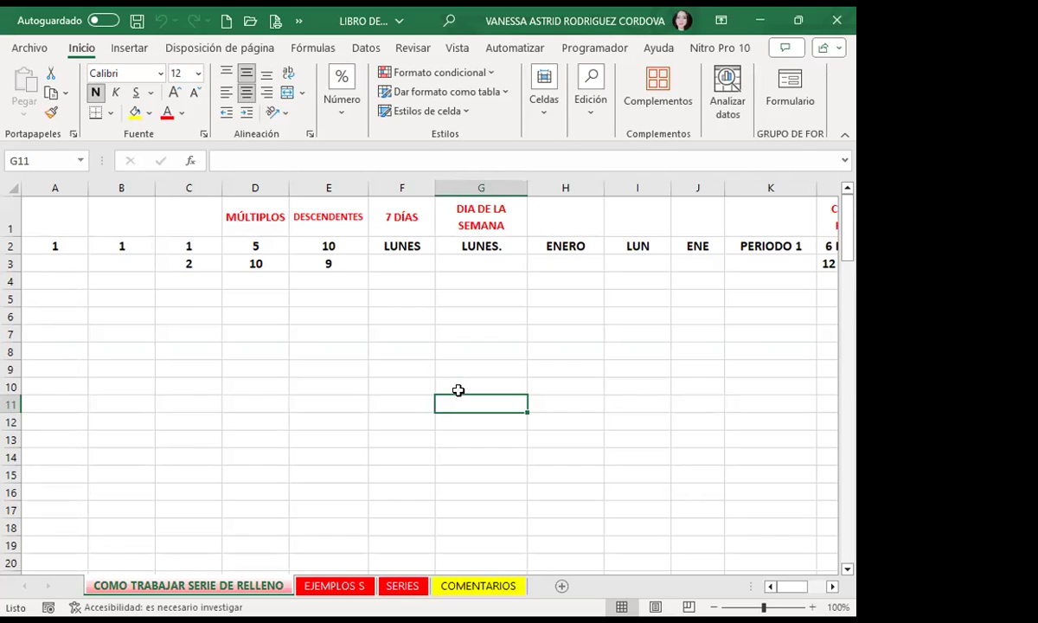
pyautogui.click(141, 348)
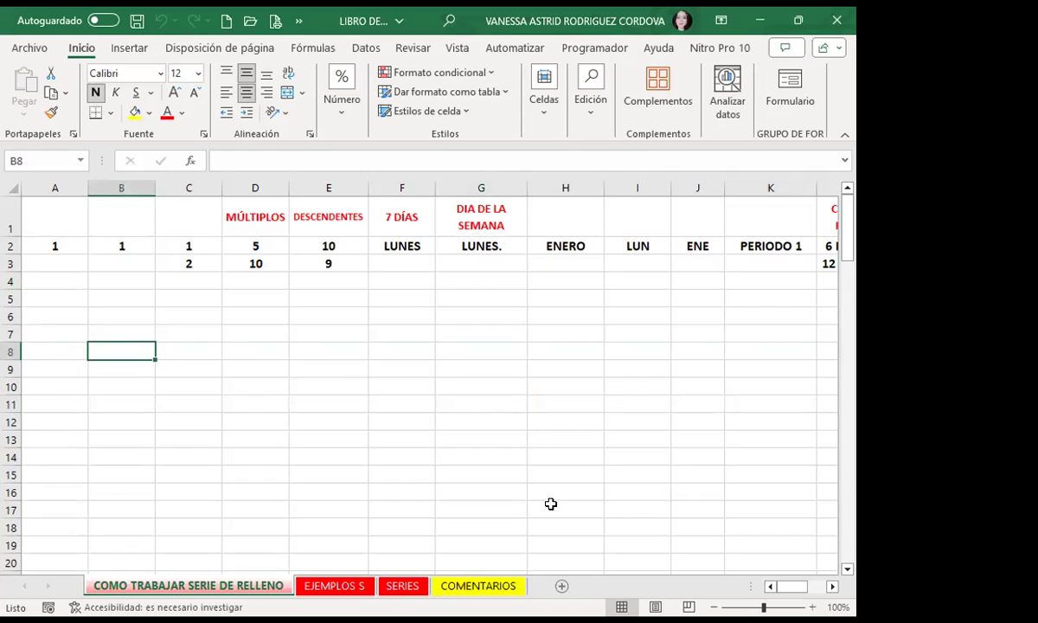
pyautogui.click(52, 261)
pyautogui.scroll(-1, 51, 274)
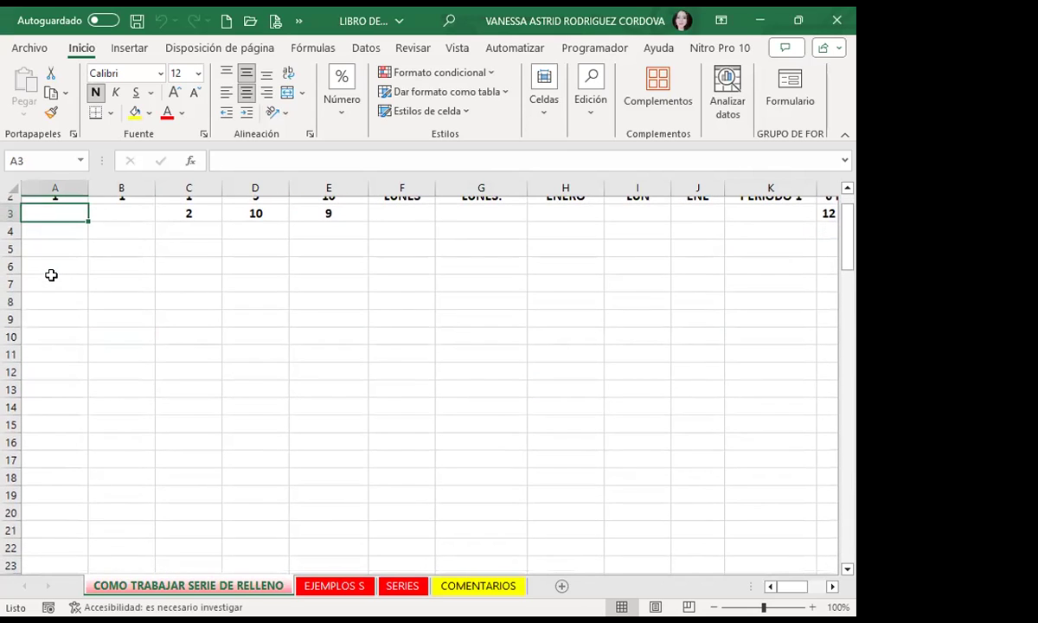
# - Collapse the ribbon and extend A2's 1 down to A21 as a 1–20 fill series
pyautogui.click(847, 190)
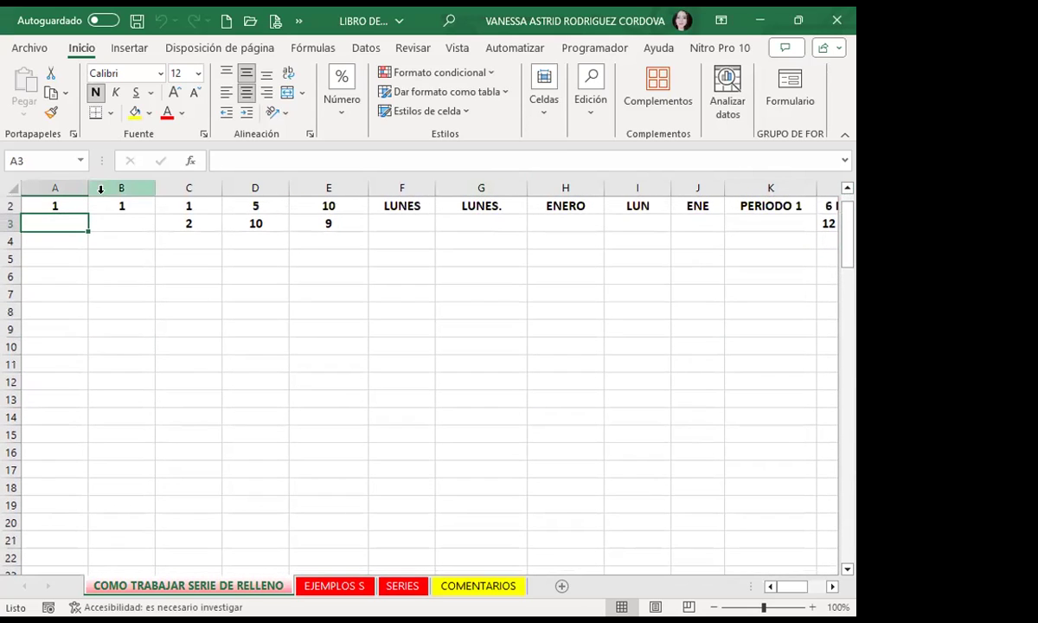
pyautogui.click(847, 189)
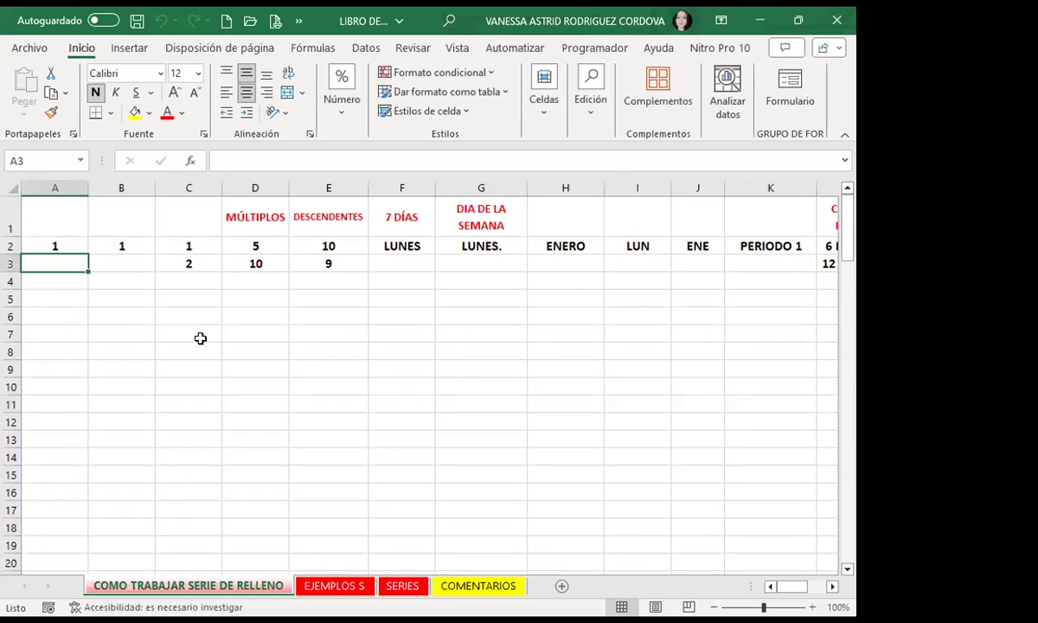
pyautogui.doubleClick(79, 49)
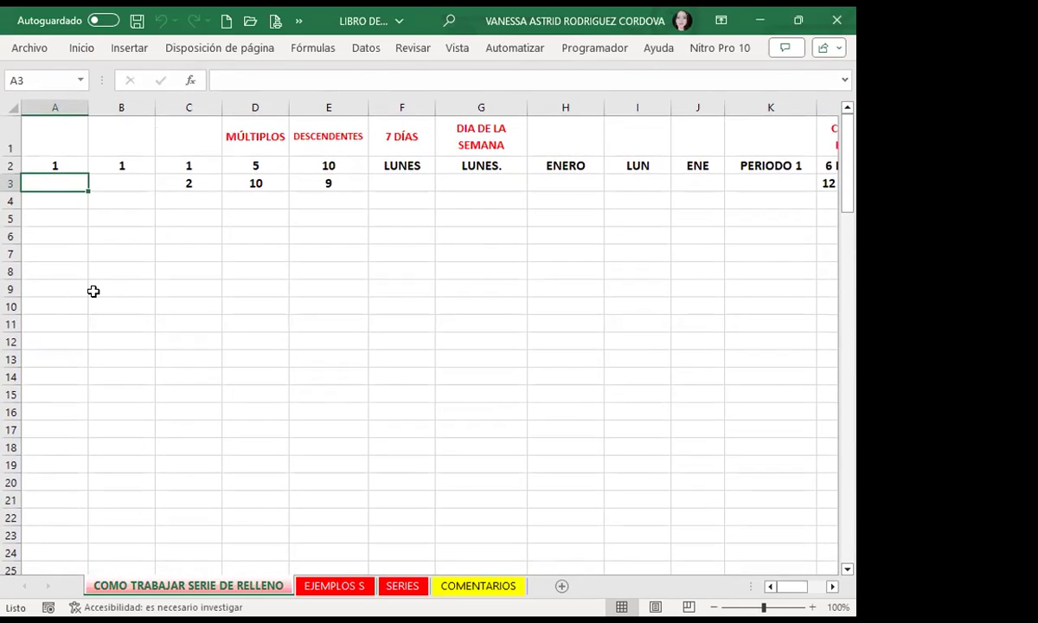
pyautogui.click(77, 164)
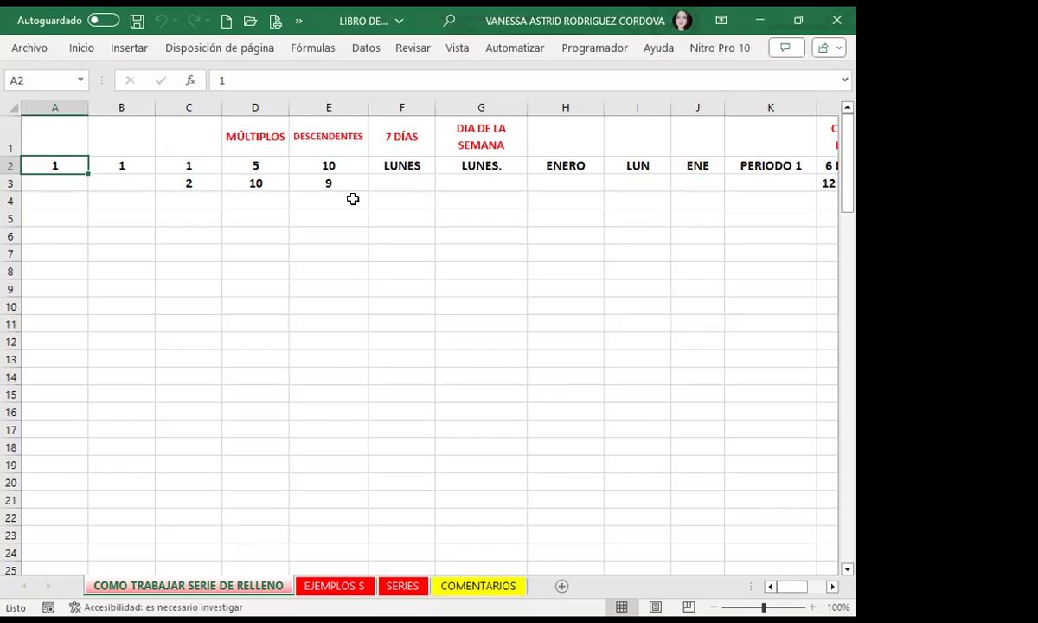
pyautogui.moveTo(86, 175); pyautogui.dragTo(87, 198)
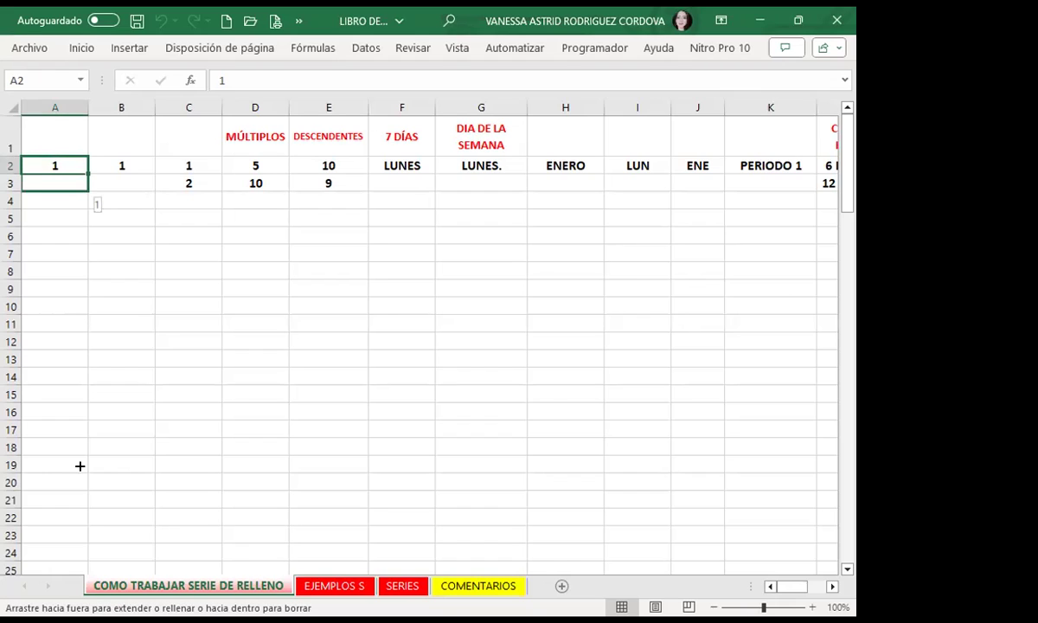
pyautogui.moveTo(81, 317); pyautogui.dragTo(81, 497)
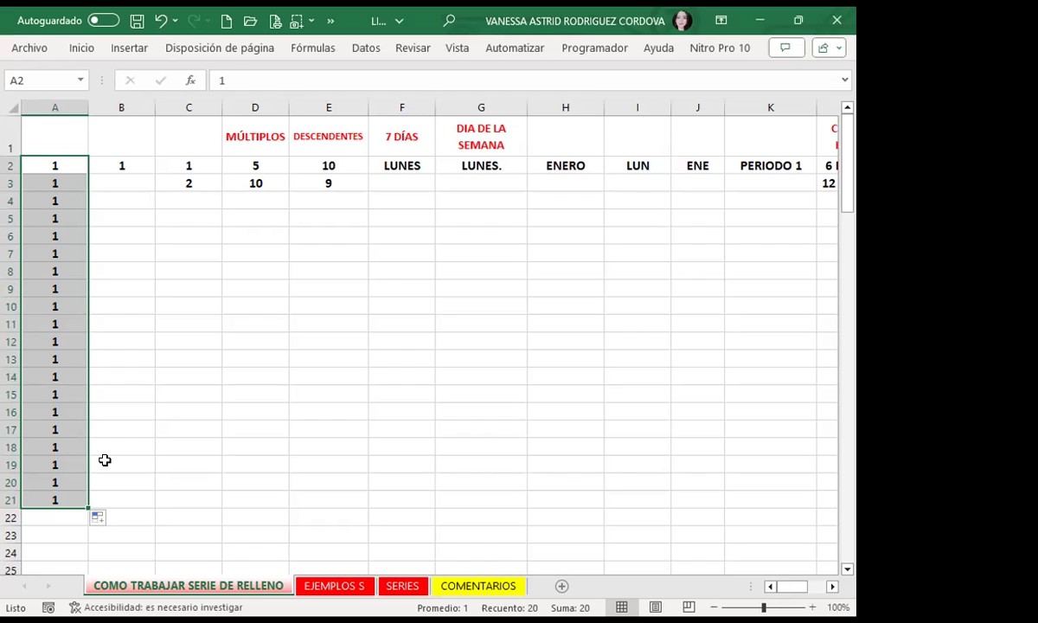
pyautogui.click(116, 521)
pyautogui.click(140, 439)
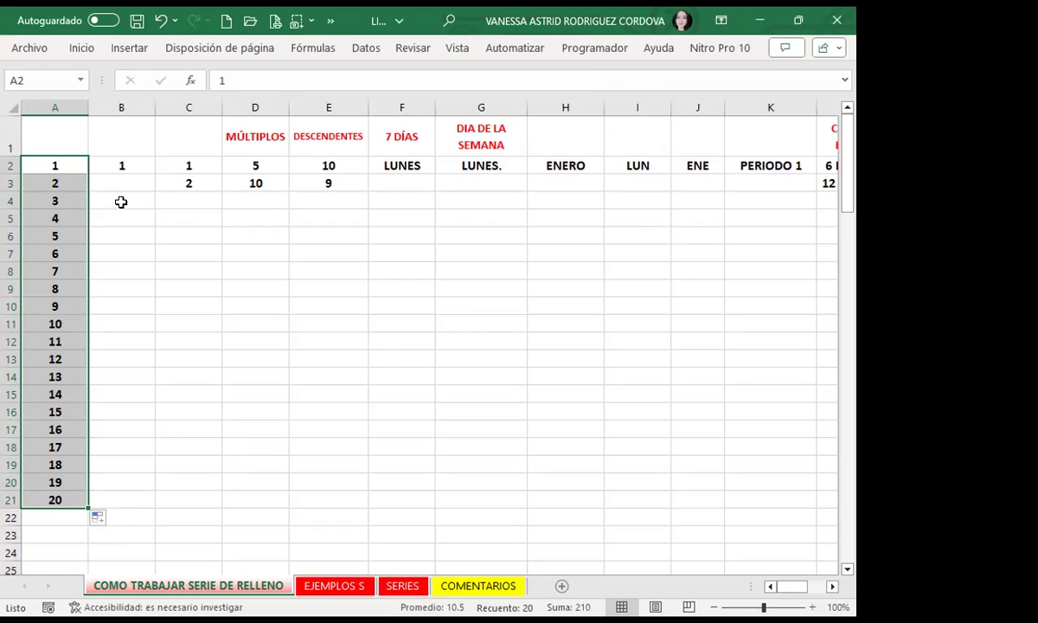
# - Extend B2 down to B21 with Serie de relleno, counting 1 to 20
pyautogui.click(139, 167)
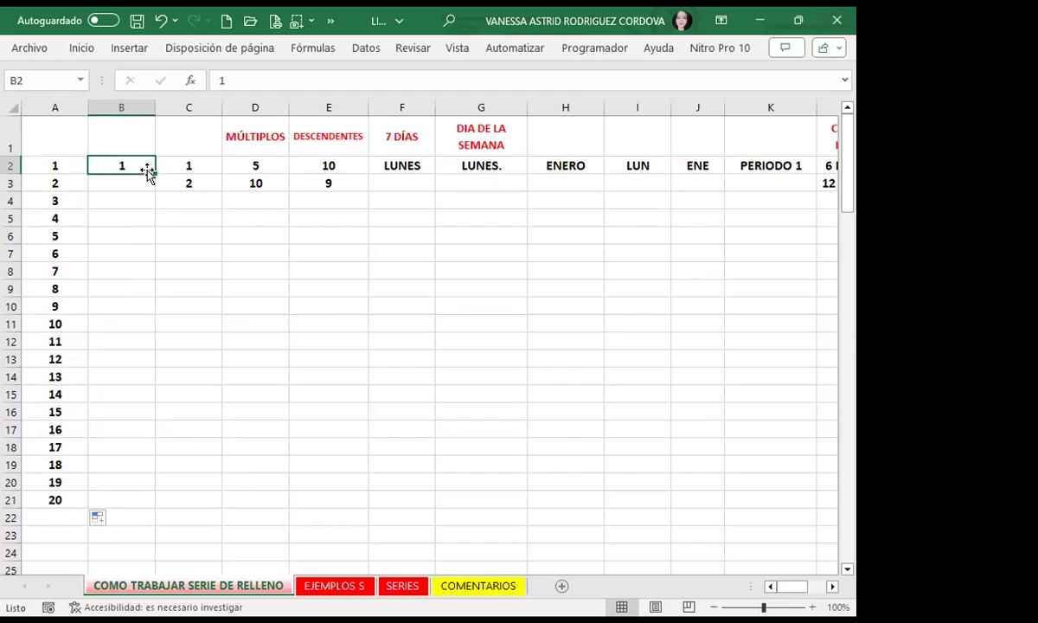
pyautogui.moveTo(152, 176); pyautogui.dragTo(133, 477)
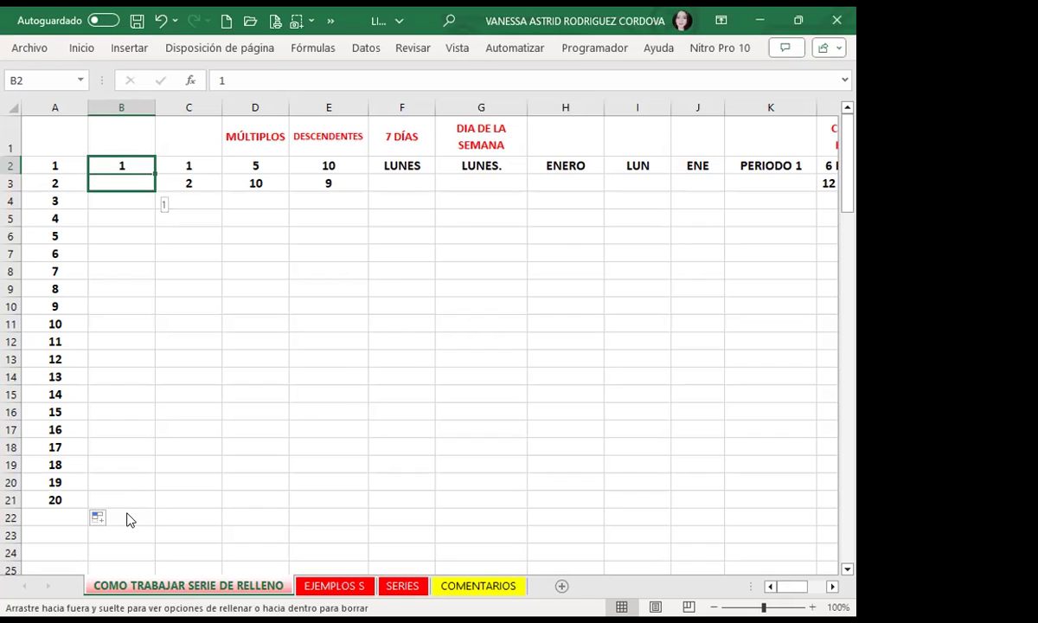
pyautogui.moveTo(126, 519); pyautogui.dragTo(128, 520)
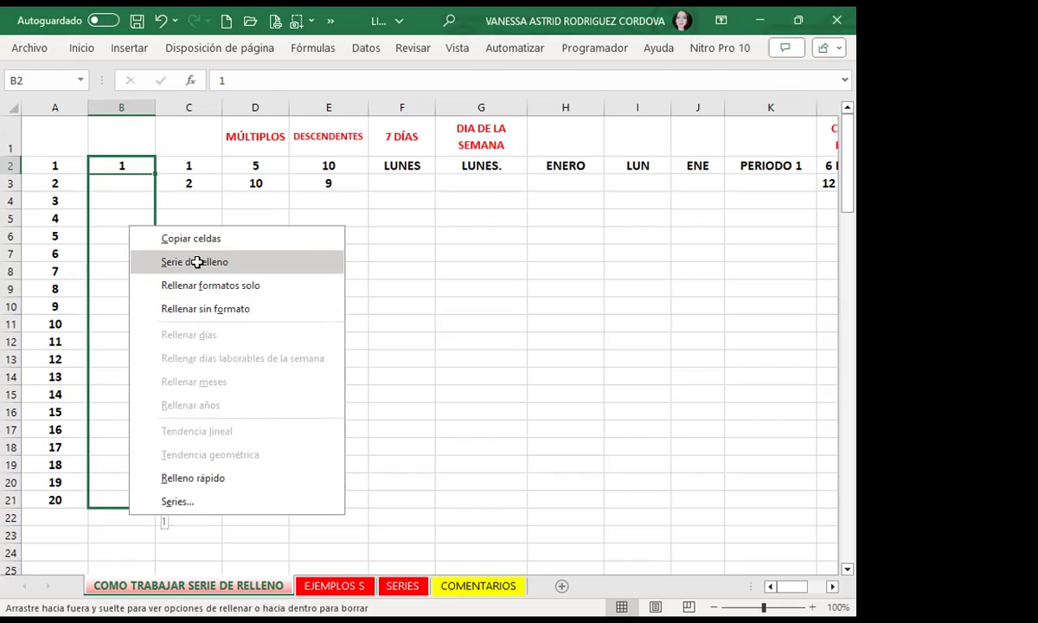
pyautogui.click(198, 263)
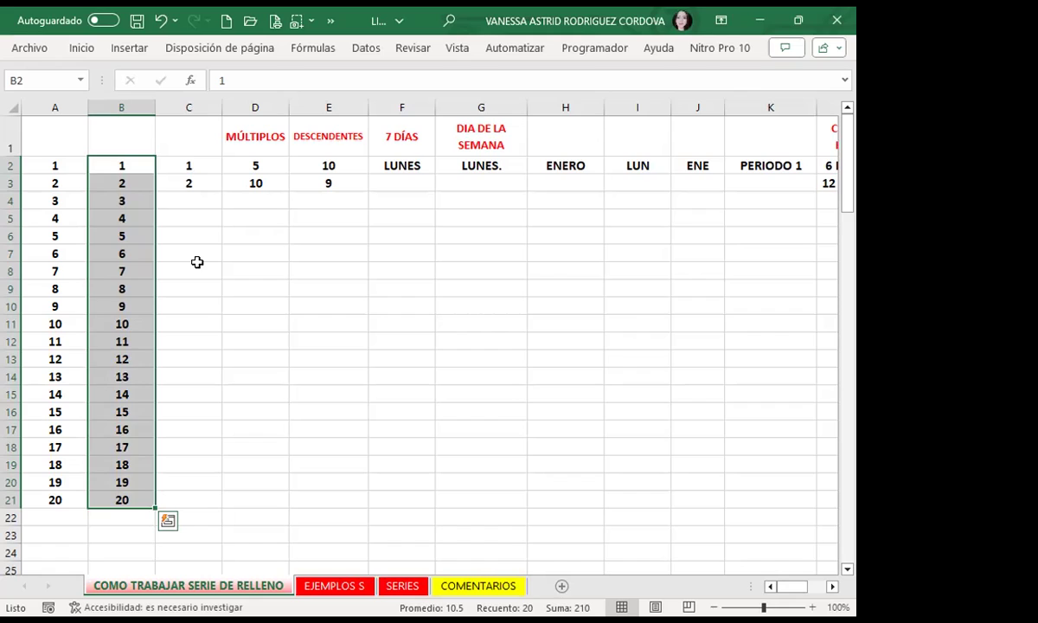
pyautogui.click(197, 262)
# - Extend the 1, 2 in C2:C3 into the series 1 to 20 down to C21, undoing and redoing the fill
pyautogui.click(196, 168)
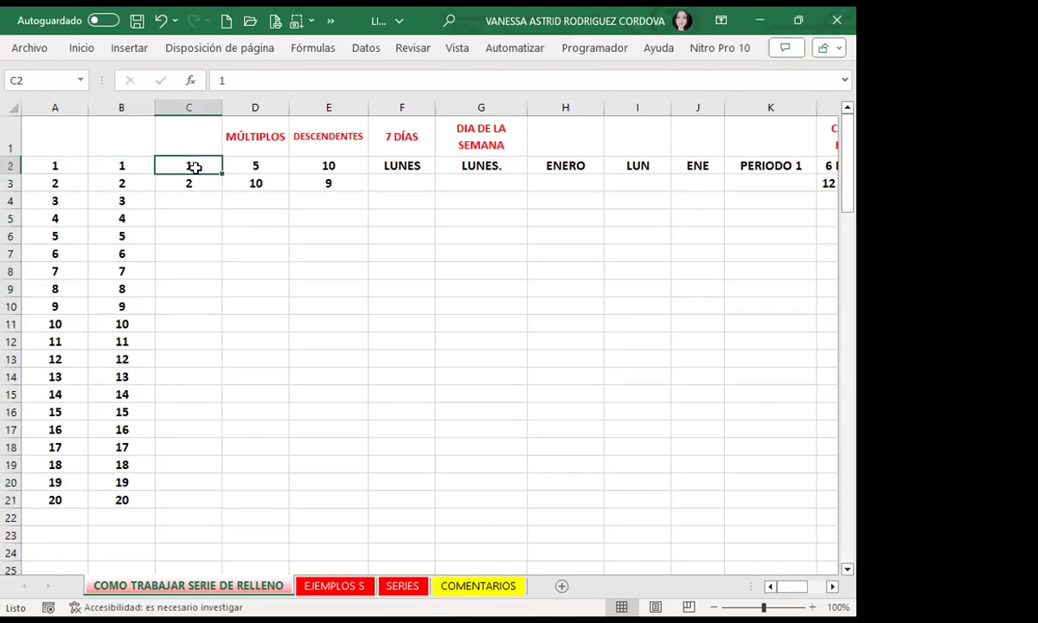
pyautogui.moveTo(195, 168); pyautogui.dragTo(194, 176)
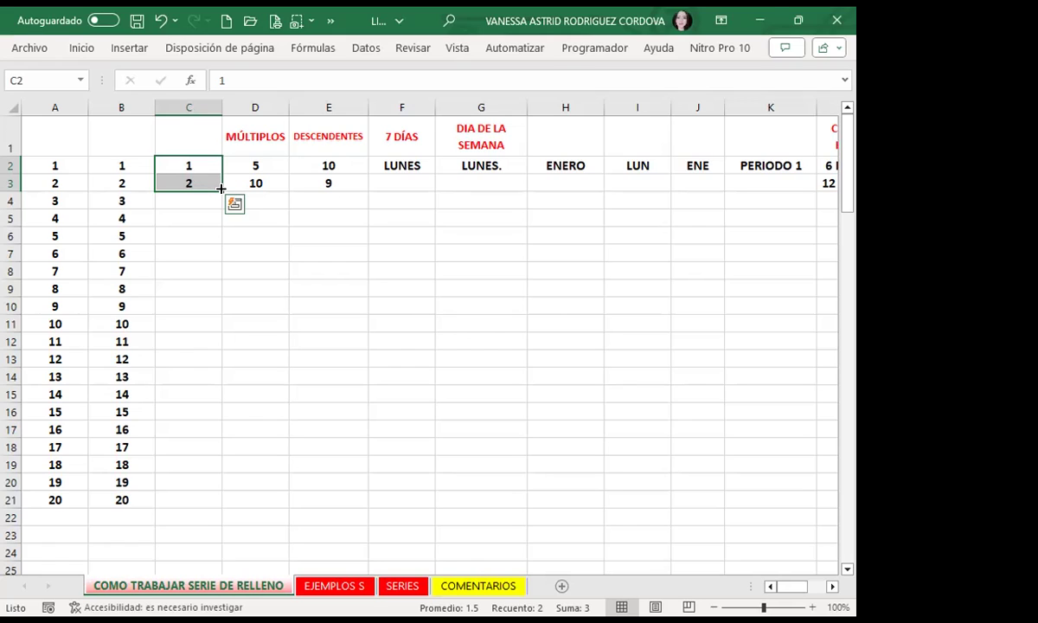
pyautogui.doubleClick(221, 189)
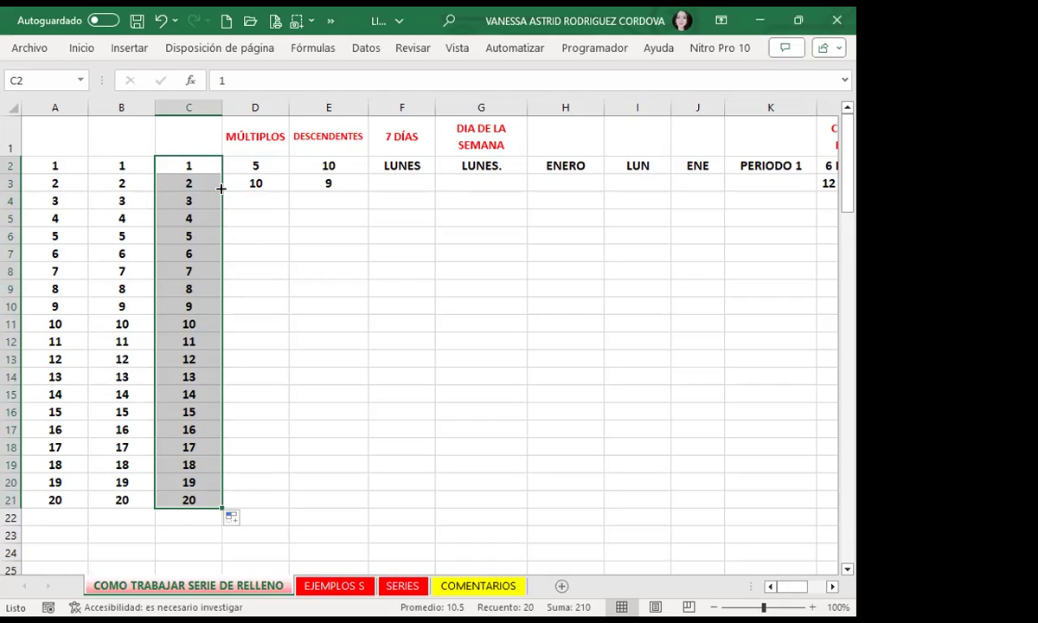
pyautogui.hotkey('ctrl', 'z')
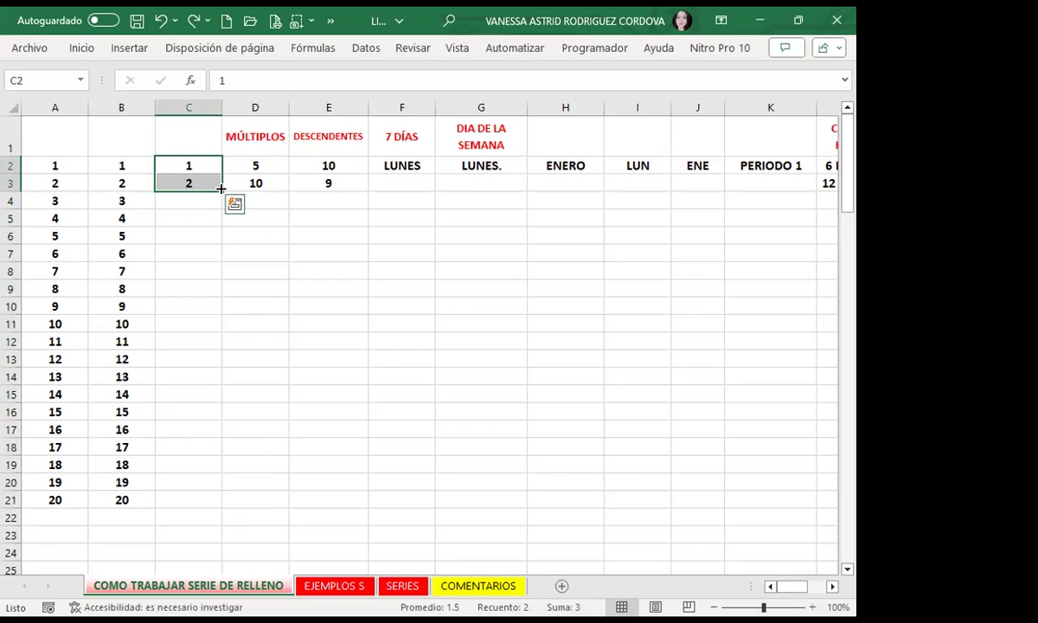
pyautogui.doubleClick(222, 188)
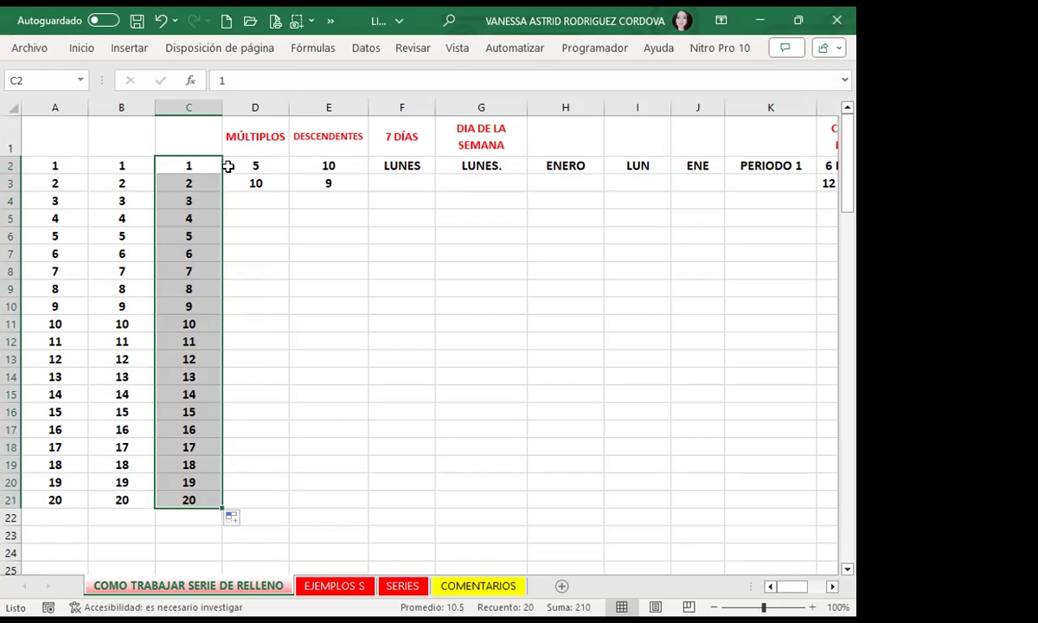
pyautogui.click(269, 103)
# - Insert a blank column D before MÚLTIPLOS and enter 1 in D2
pyautogui.rightClick(269, 103)
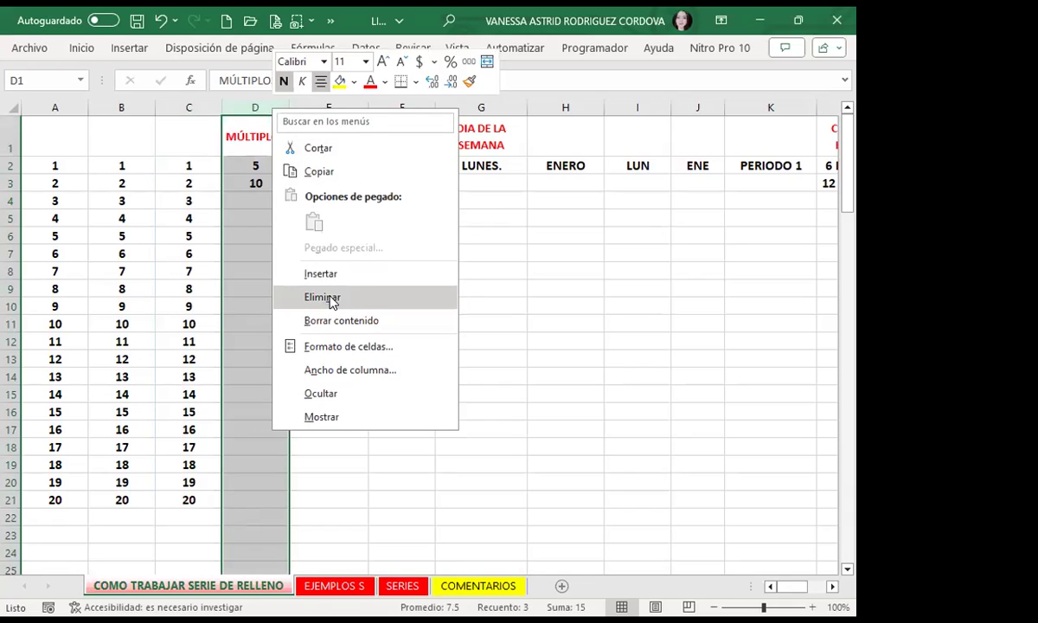
pyautogui.click(320, 274)
pyautogui.click(243, 238)
pyautogui.click(251, 160)
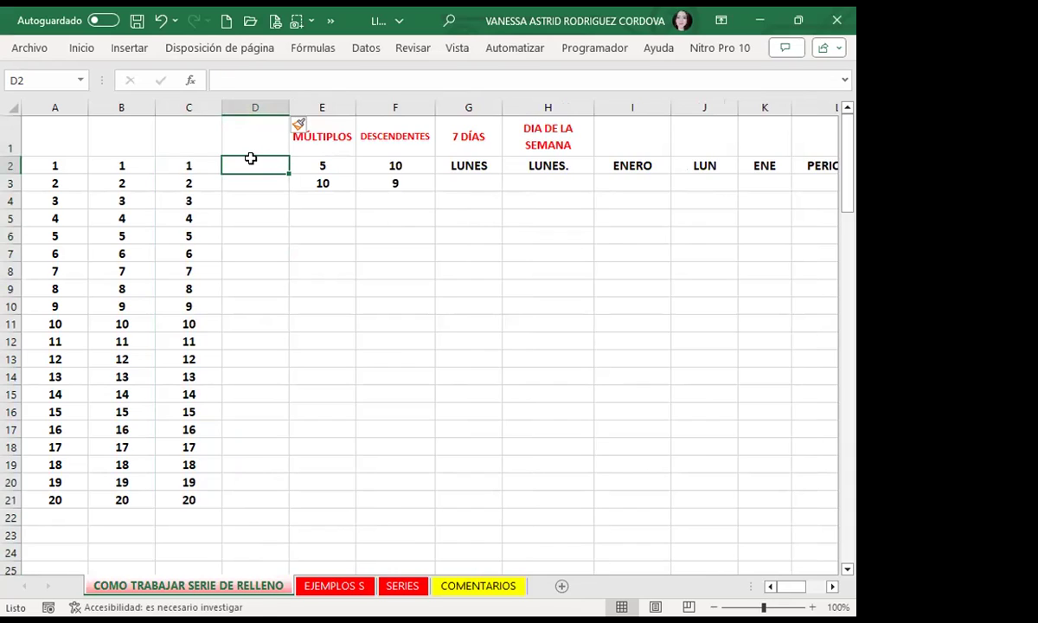
pyautogui.write('1')
pyautogui.press('Return')
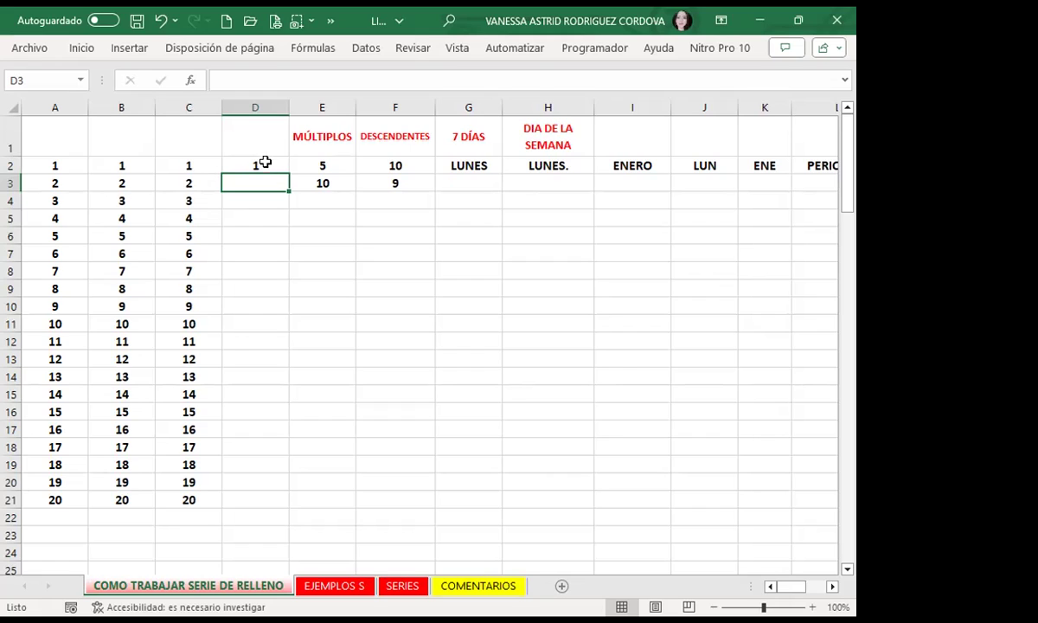
# - Fill D2:D21 with Serie de relleno so 1 to 10 appears with a blank between each number
pyautogui.moveTo(270, 160)
pyautogui.mouseDown()
pyautogui.moveTo(291, 218)
pyautogui.moveTo(272, 508)
pyautogui.mouseUp()
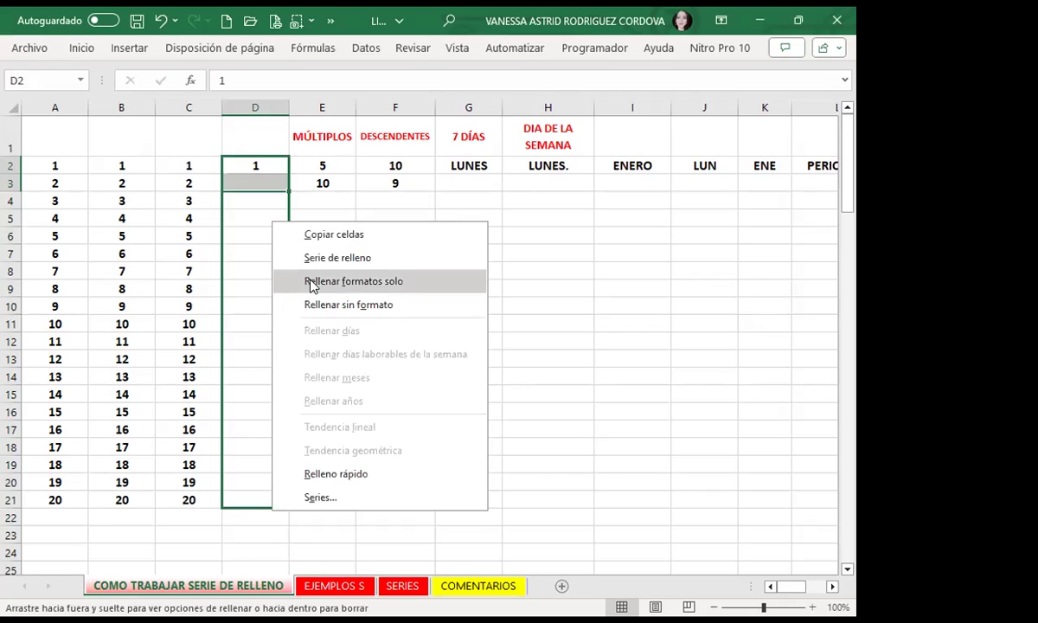
pyautogui.click(321, 257)
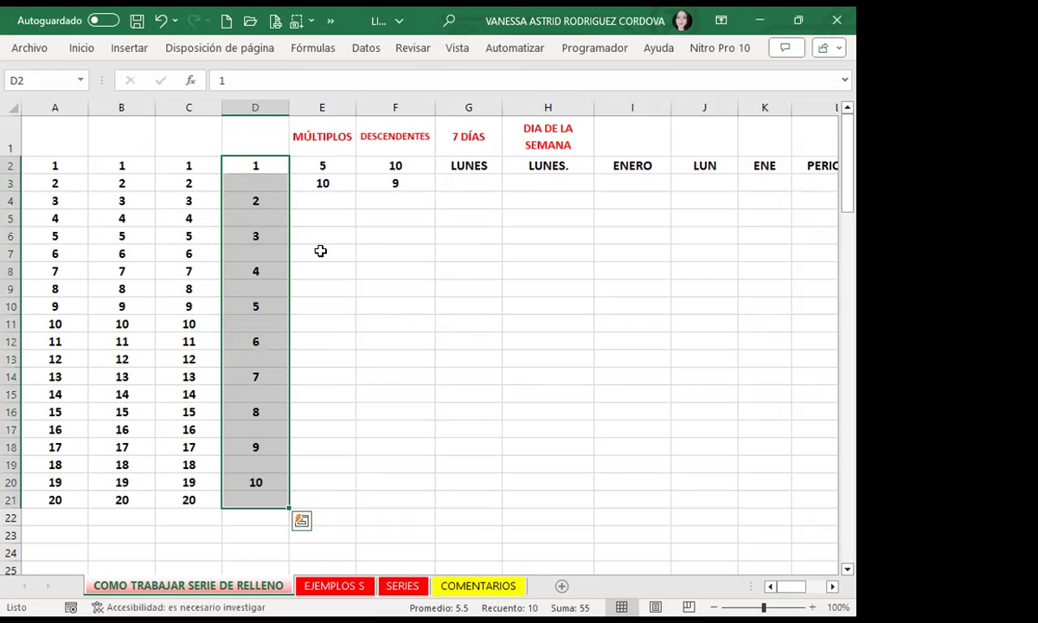
pyautogui.click(269, 185)
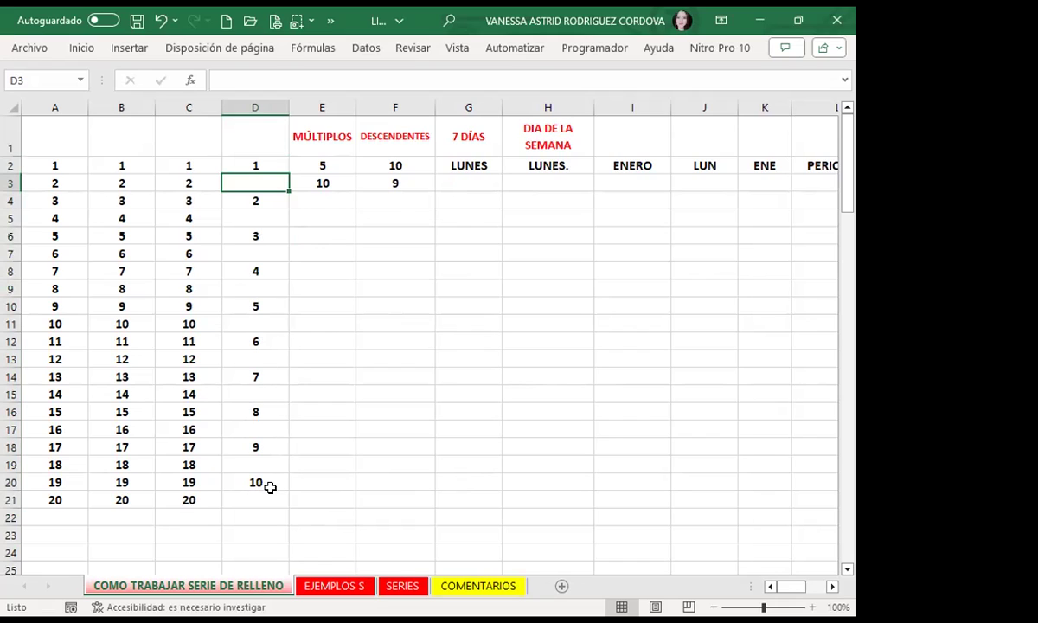
pyautogui.click(241, 221)
pyautogui.click(258, 253)
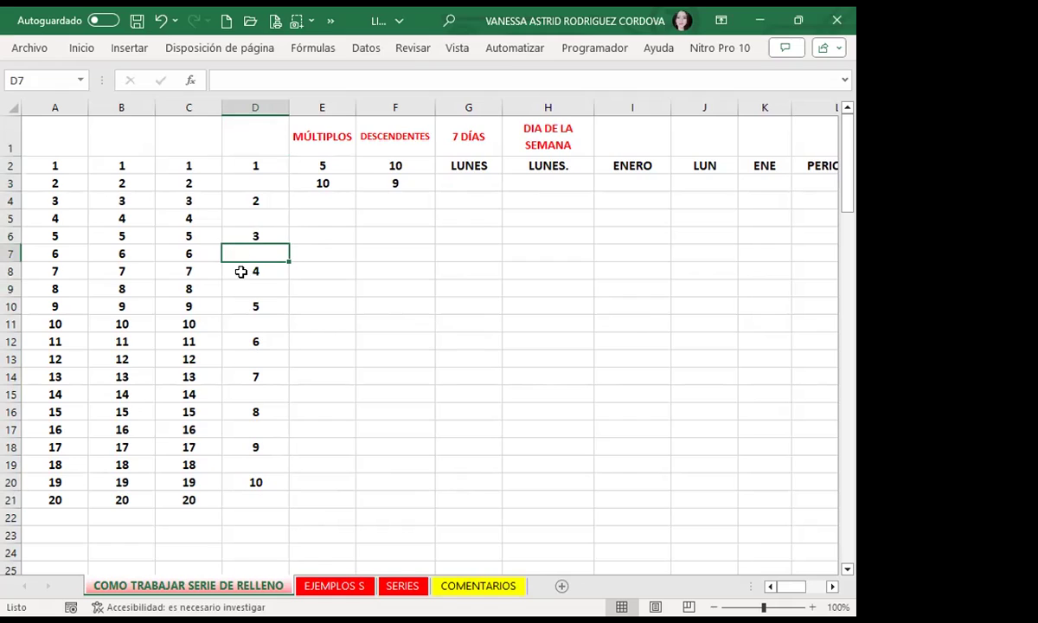
pyautogui.click(249, 184)
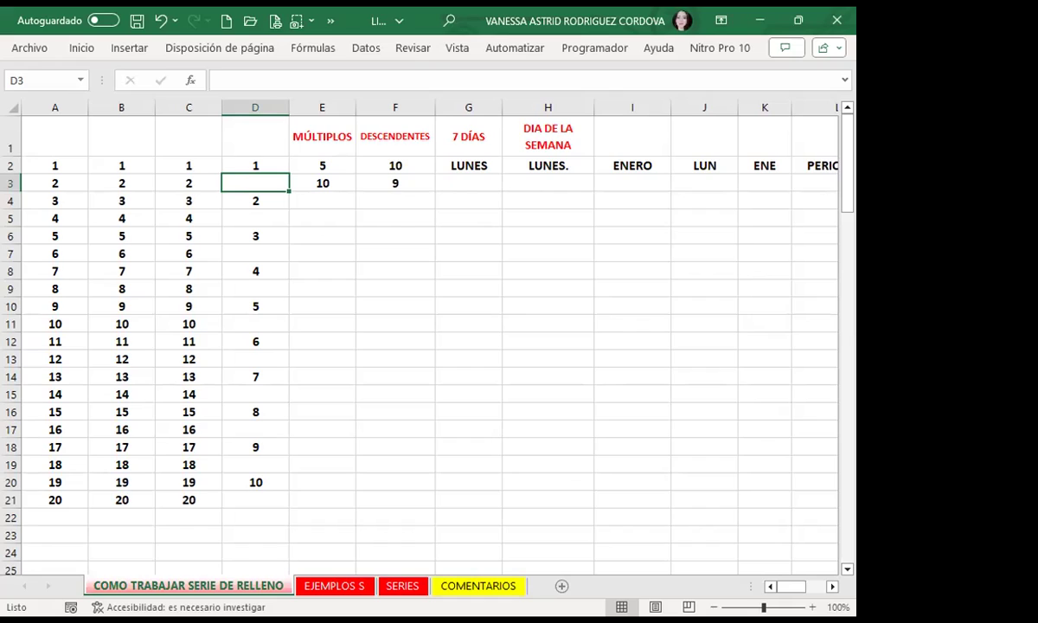
pyautogui.click(350, 253)
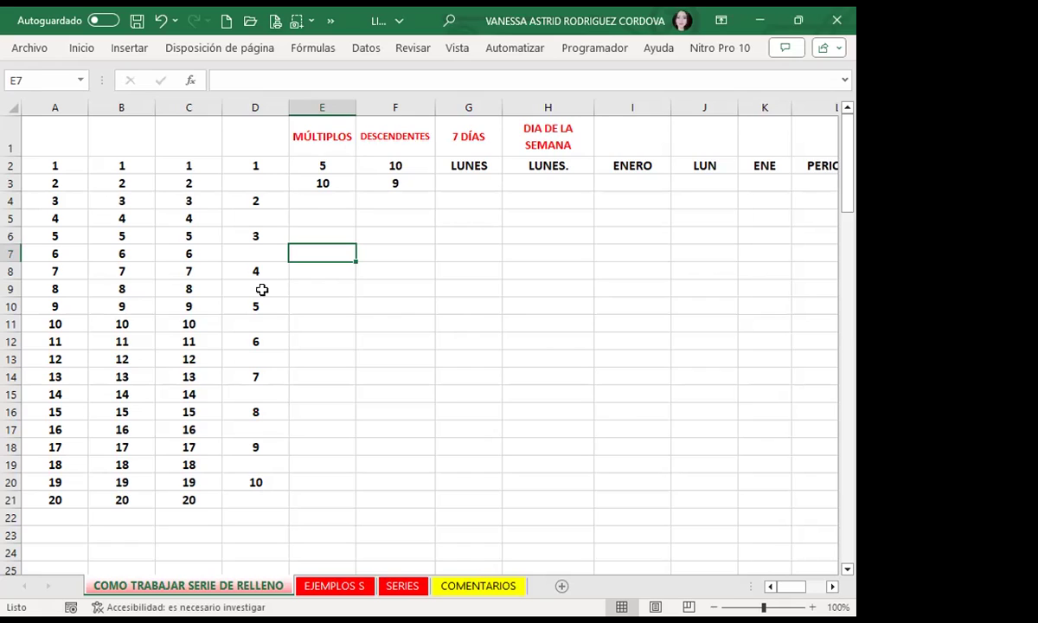
pyautogui.click(360, 307)
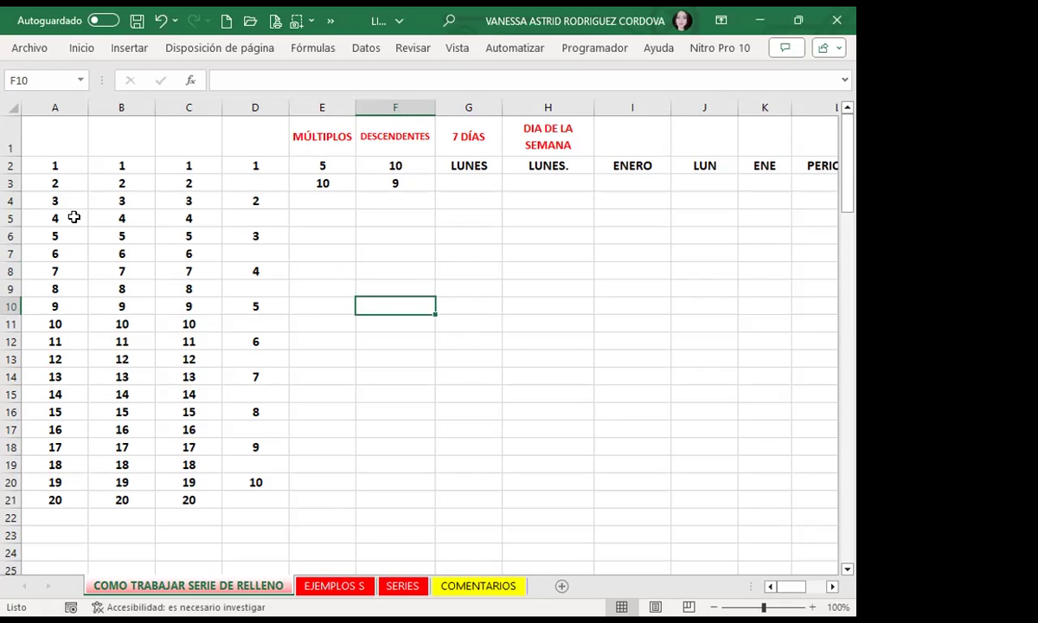
# - Clear A3:A21 and copy the 1 in A2 down through row 21
pyautogui.moveTo(60, 181)
pyautogui.mouseDown()
pyautogui.moveTo(40, 316)
pyautogui.moveTo(40, 509)
pyautogui.mouseUp()
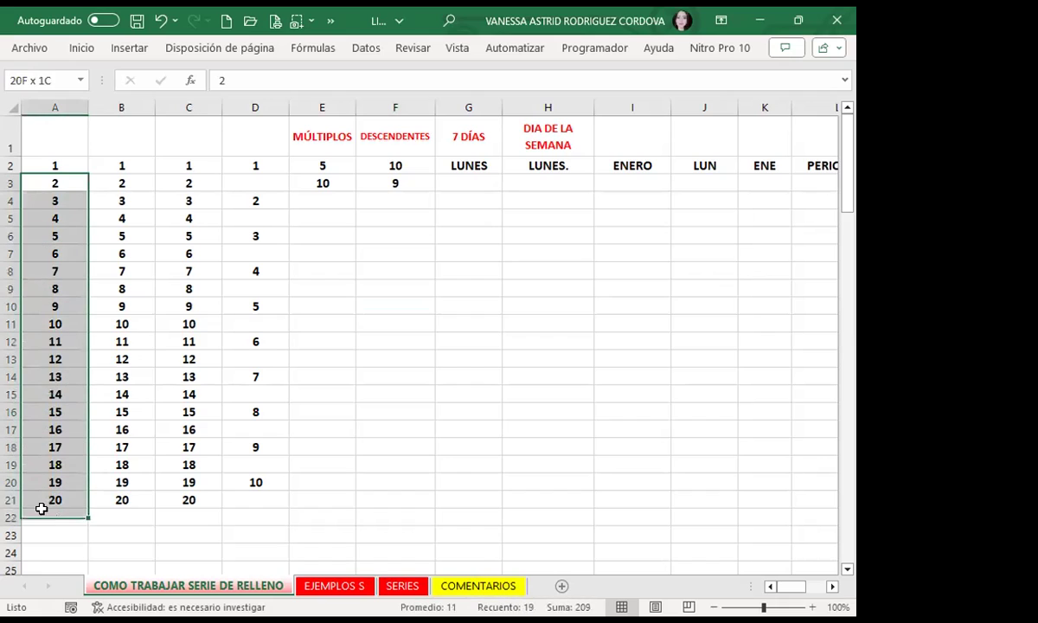
pyautogui.press('Delete')
pyautogui.click(82, 204)
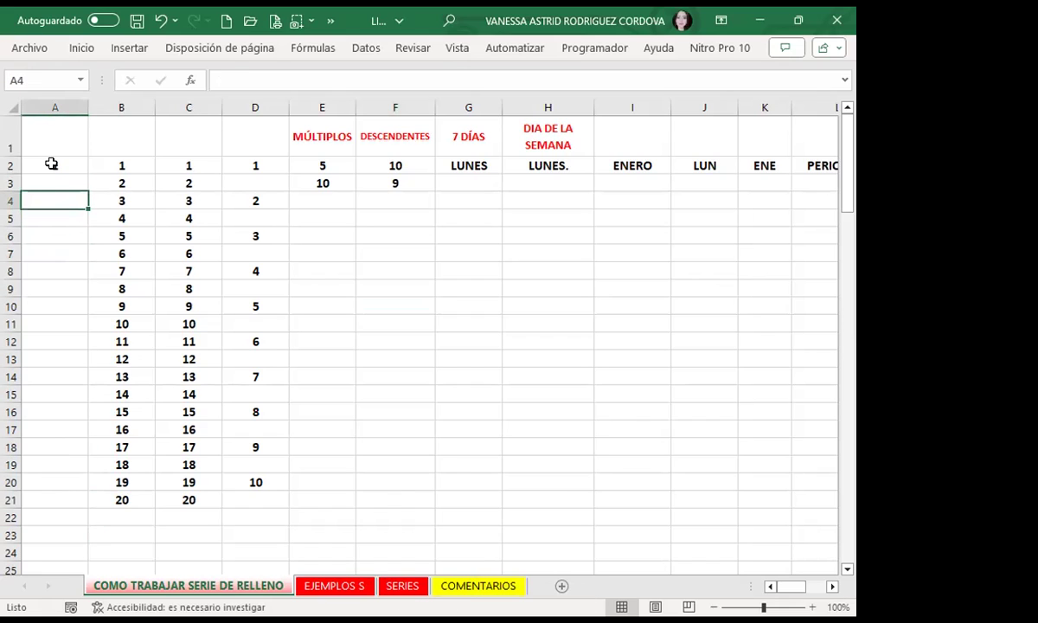
pyautogui.click(53, 163)
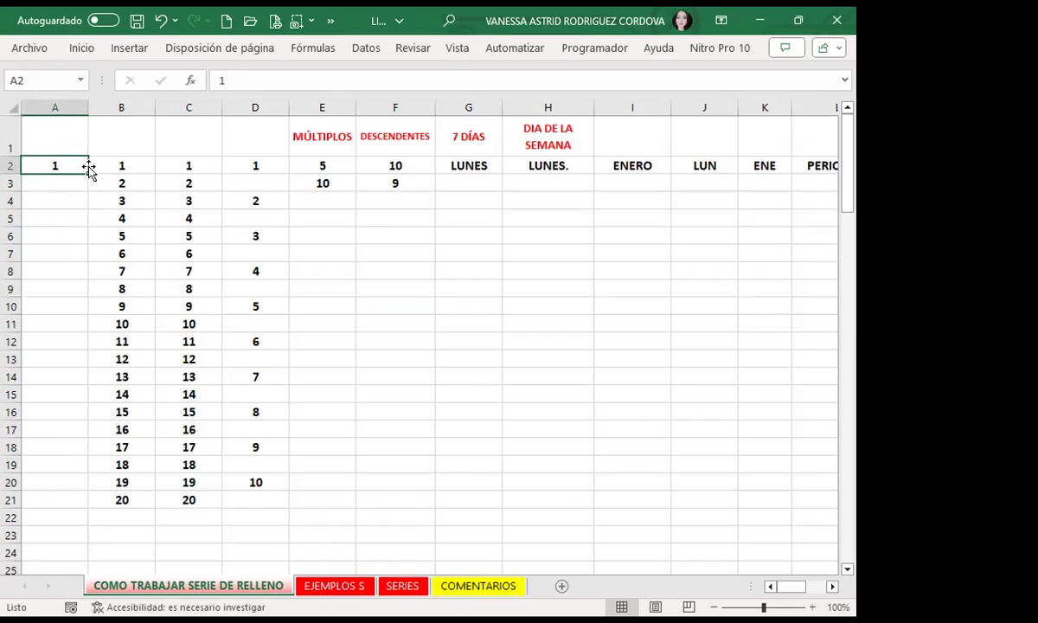
pyautogui.write('1')
pyautogui.moveTo(87, 172)
pyautogui.mouseDown()
pyautogui.moveTo(61, 506)
pyautogui.moveTo(50, 510)
pyautogui.mouseUp()
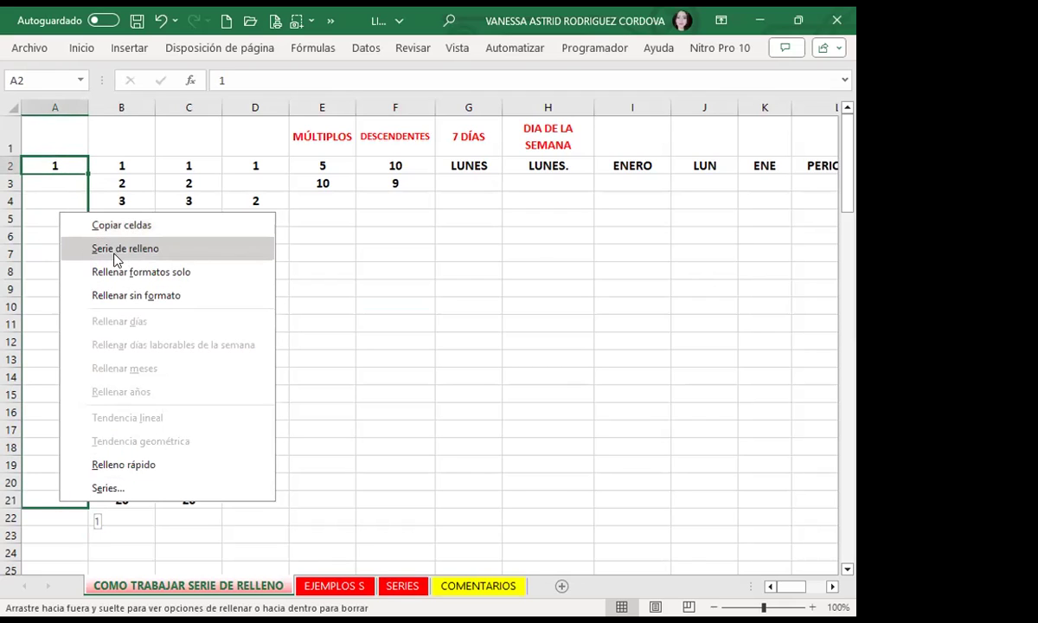
pyautogui.click(76, 164)
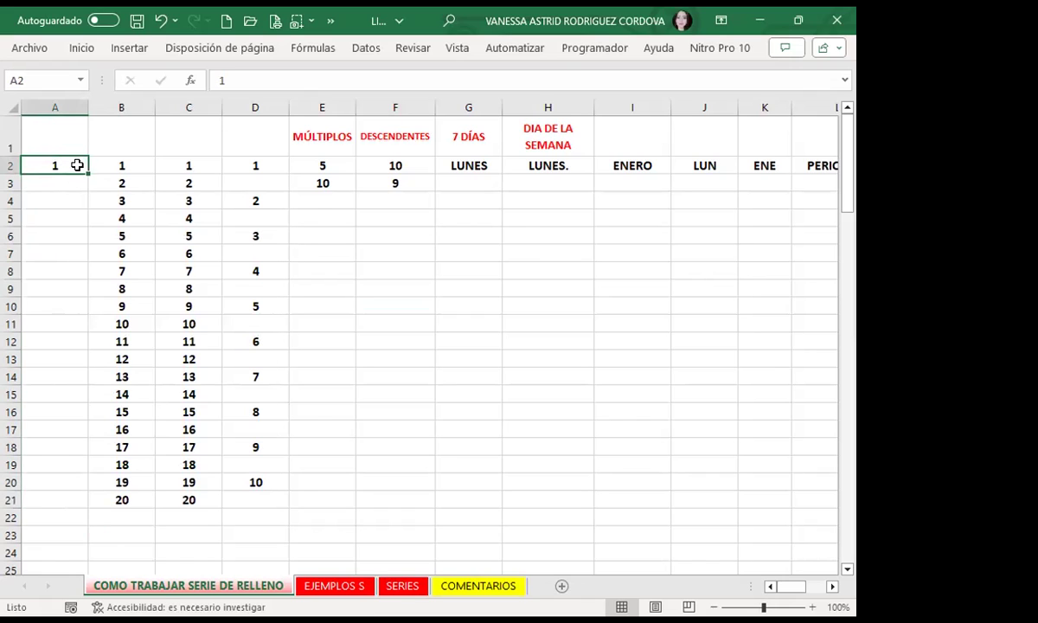
pyautogui.moveTo(86, 177); pyautogui.dragTo(77, 510)
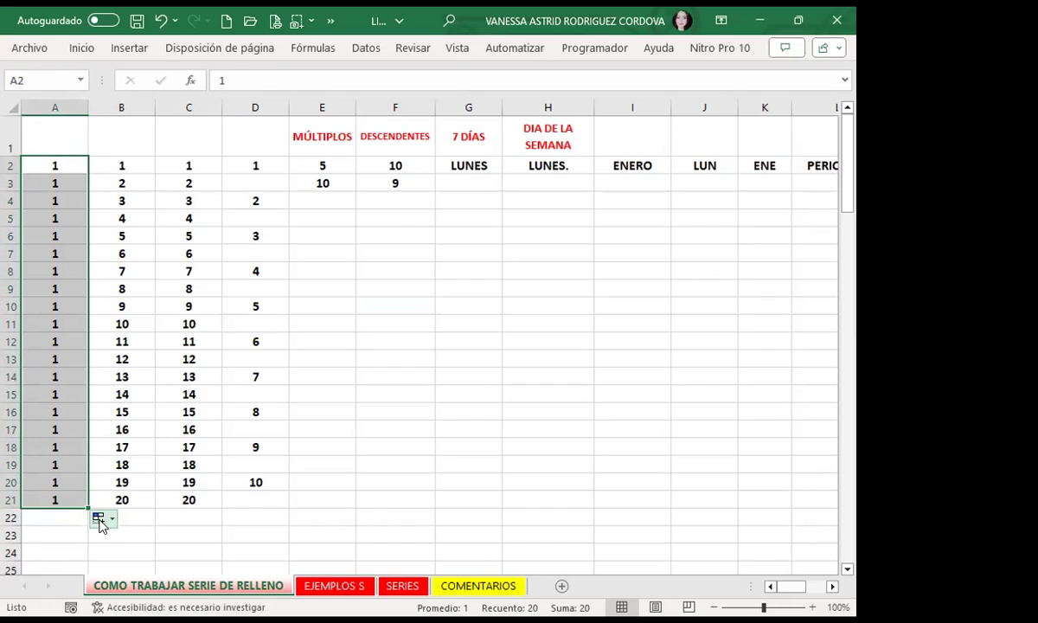
# - Switch the Auto Fill Options for A2:A21 to Serie de relleno so it counts 1 to 20
pyautogui.click(112, 519)
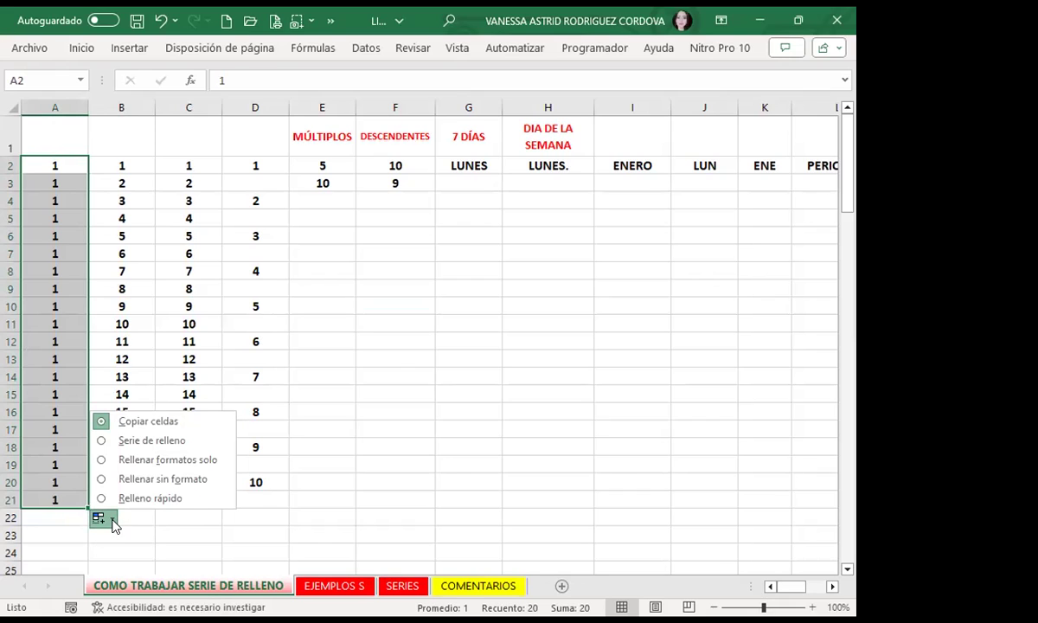
pyautogui.click(104, 441)
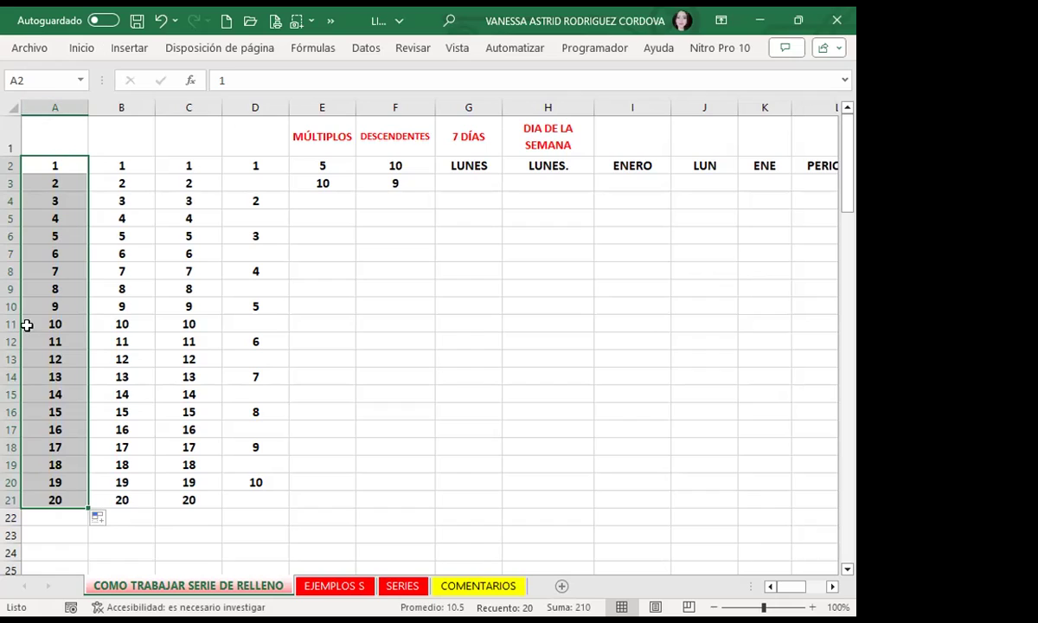
pyautogui.click(109, 519)
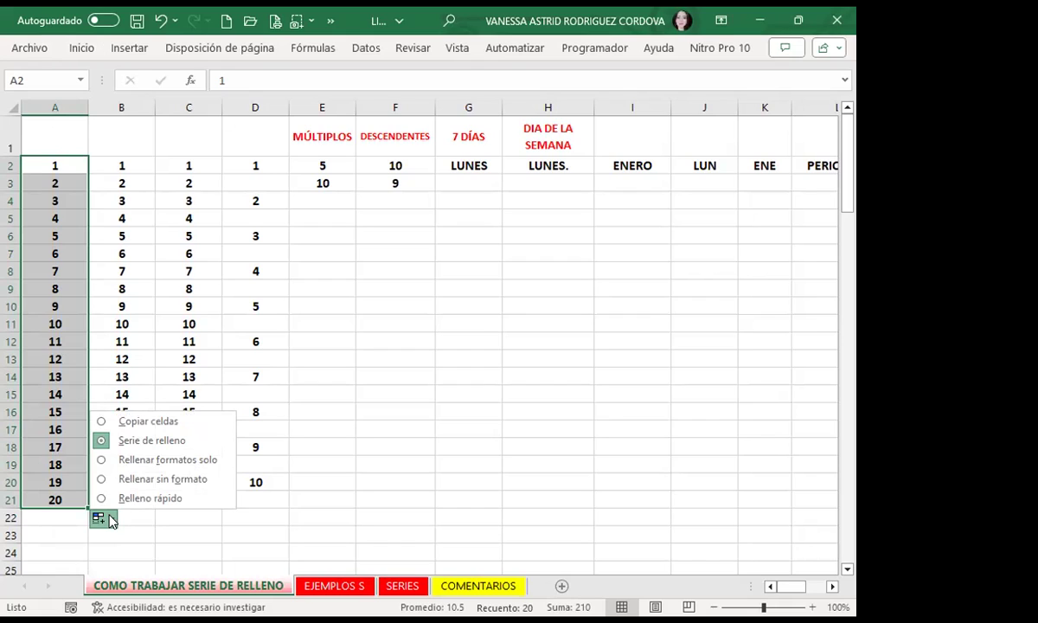
pyautogui.click(316, 388)
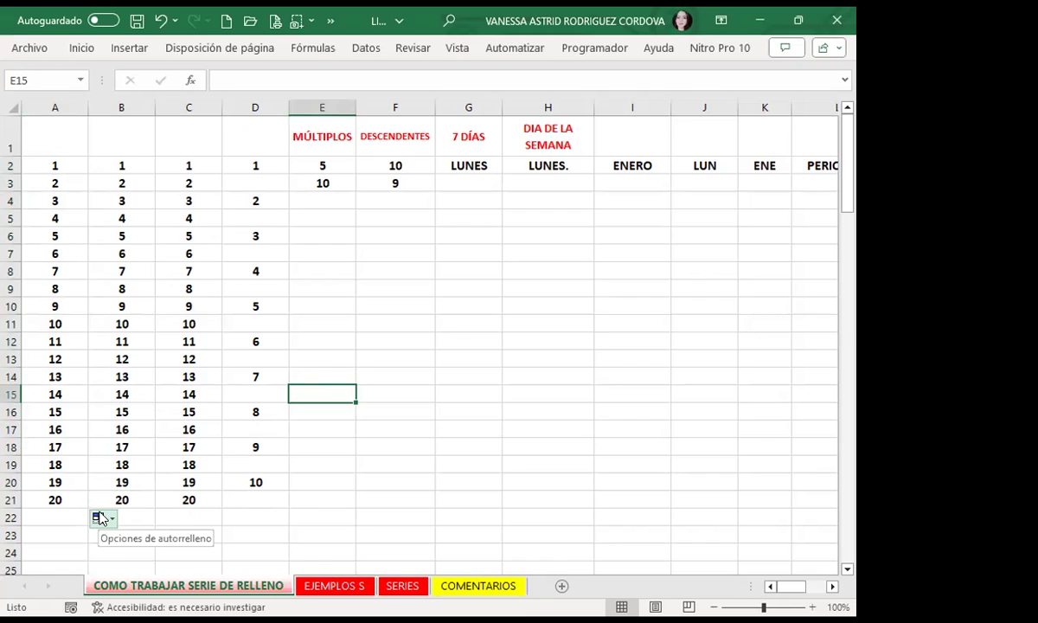
# - Extend the 5, 10 start of MÚLTIPLOS into multiples of 5 up to 100 at row 21
pyautogui.click(327, 305)
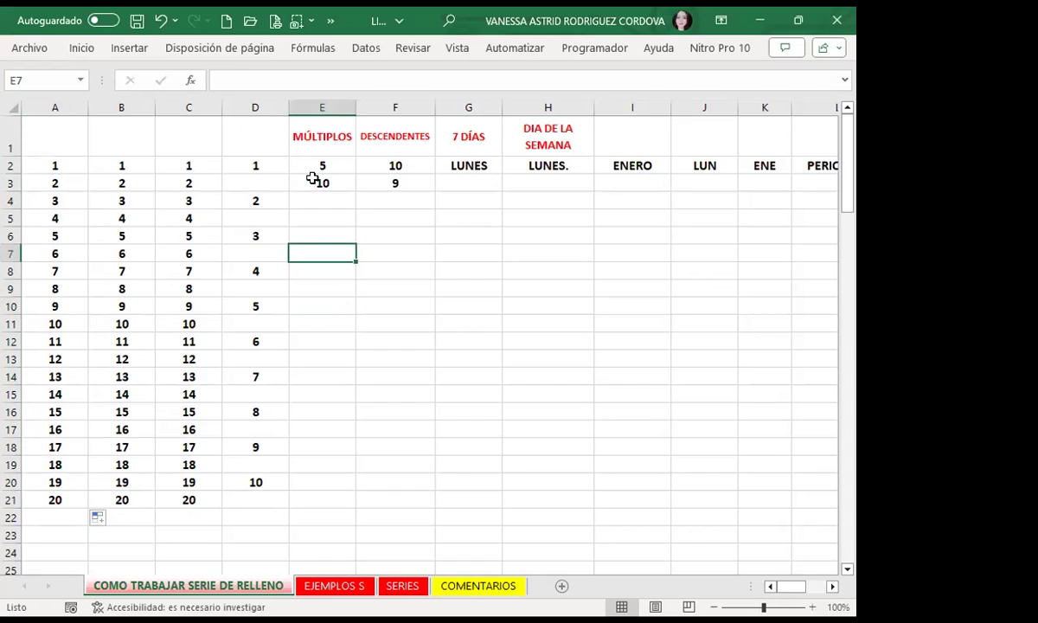
pyautogui.moveTo(336, 164); pyautogui.dragTo(347, 191)
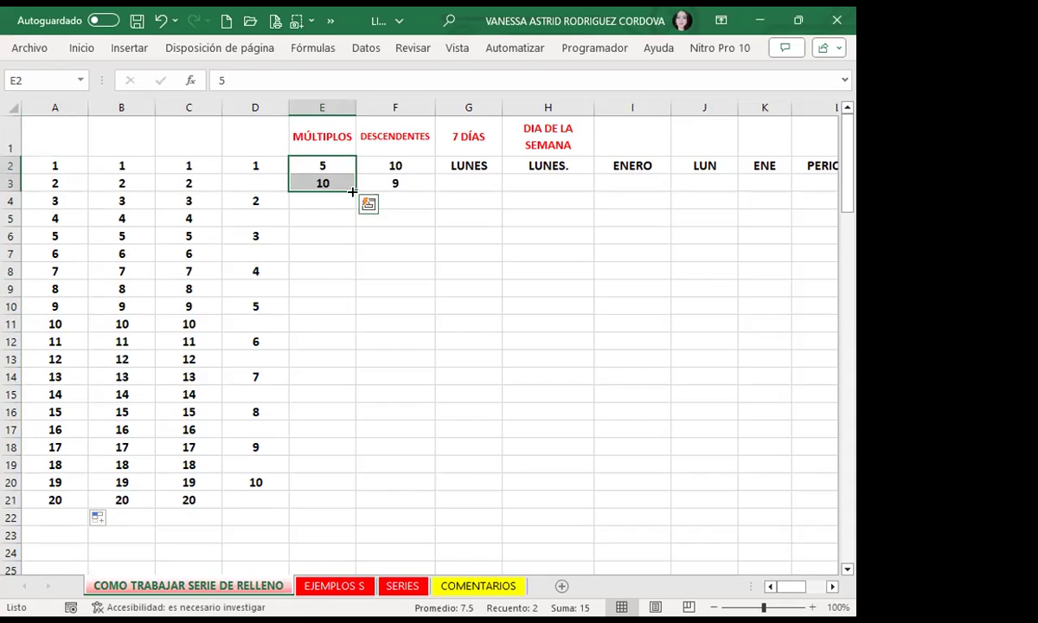
pyautogui.doubleClick(353, 191)
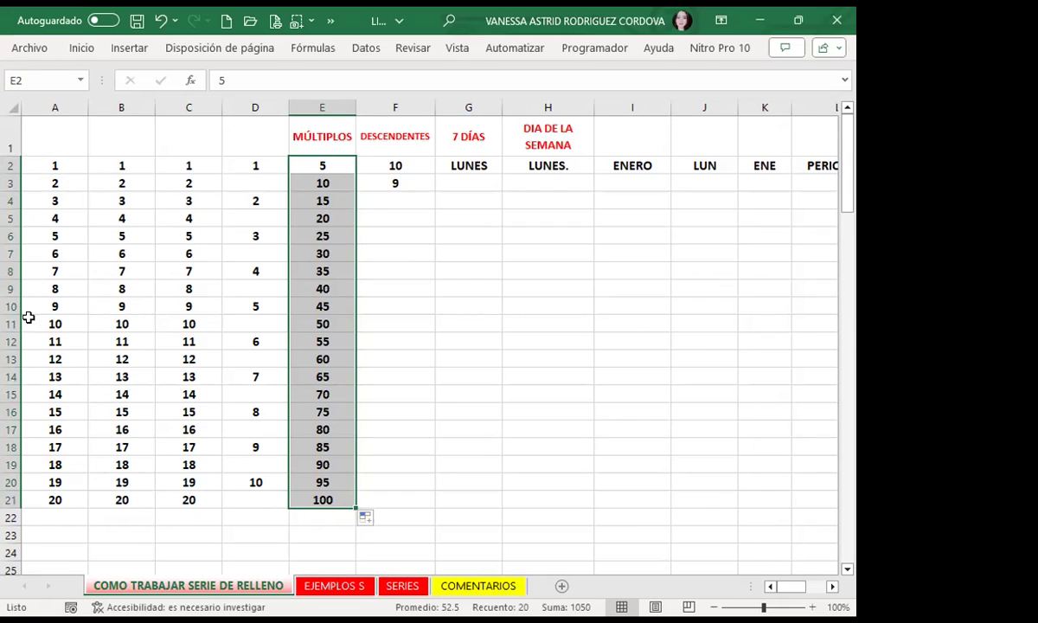
pyautogui.click(332, 346)
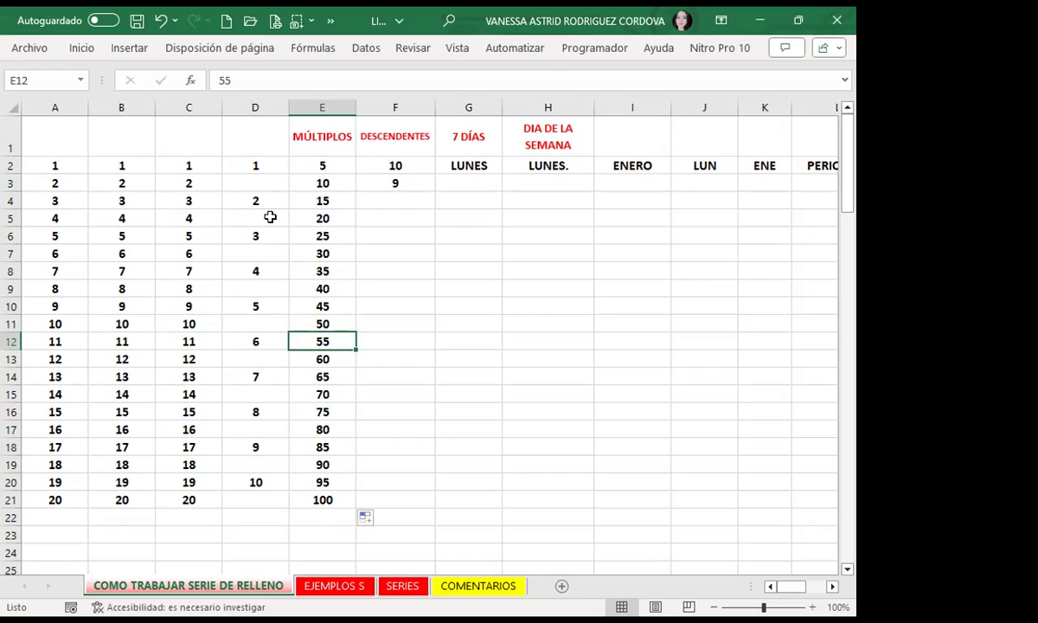
pyautogui.click(251, 501)
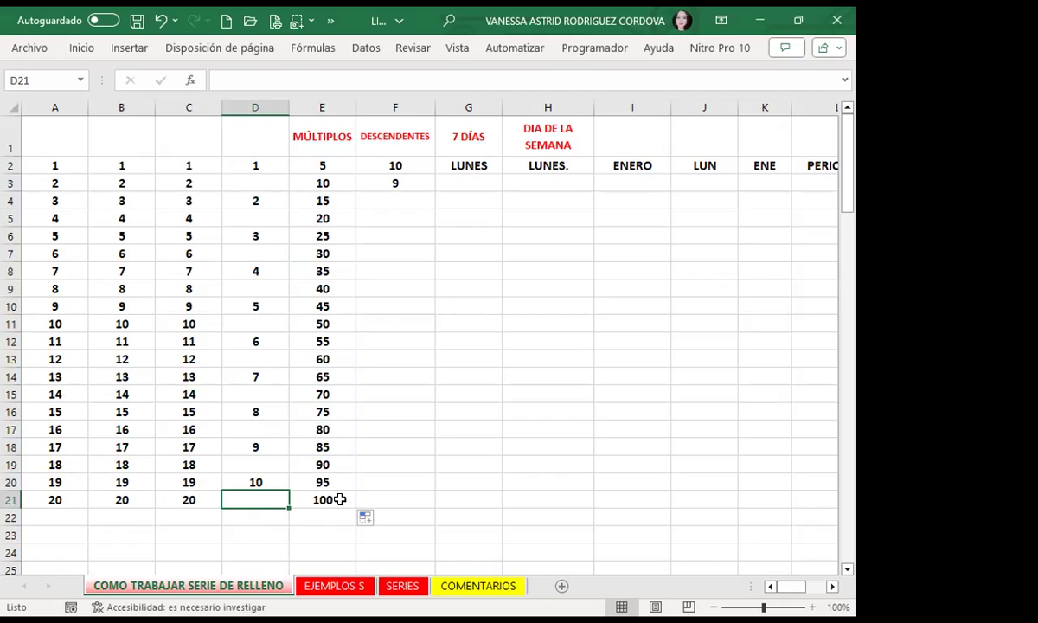
# - Extend the 10, 9 start of DESCENDENTES down to -9 at row 21, checking the values 1, 0 and -4
pyautogui.moveTo(415, 167)
pyautogui.mouseDown()
pyautogui.moveTo(412, 192)
pyautogui.moveTo(415, 183)
pyautogui.mouseUp()
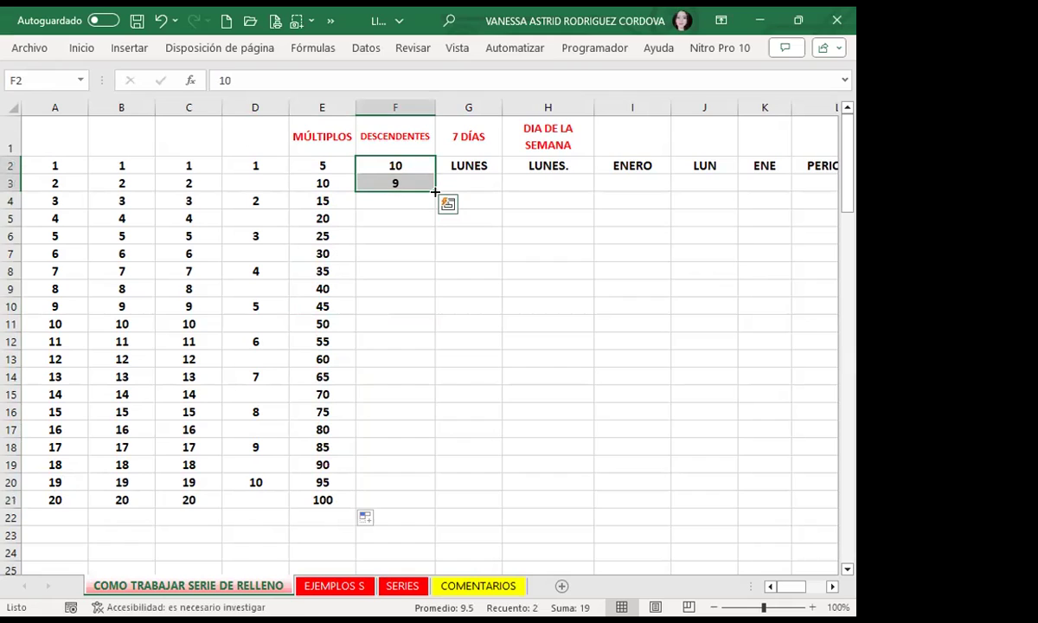
pyautogui.doubleClick(435, 192)
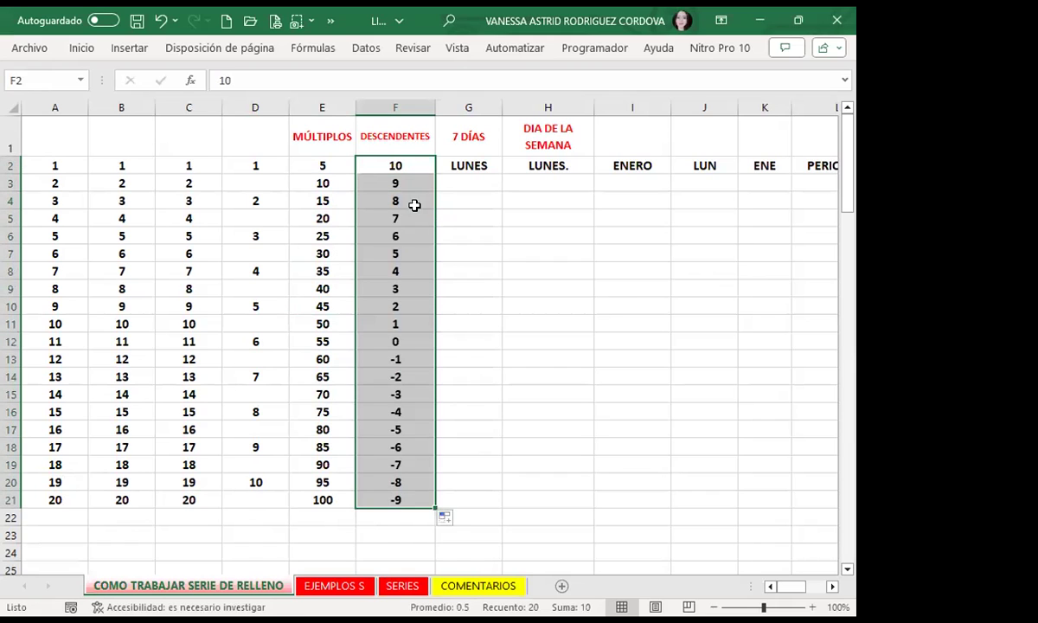
pyautogui.moveTo(419, 163); pyautogui.dragTo(415, 333)
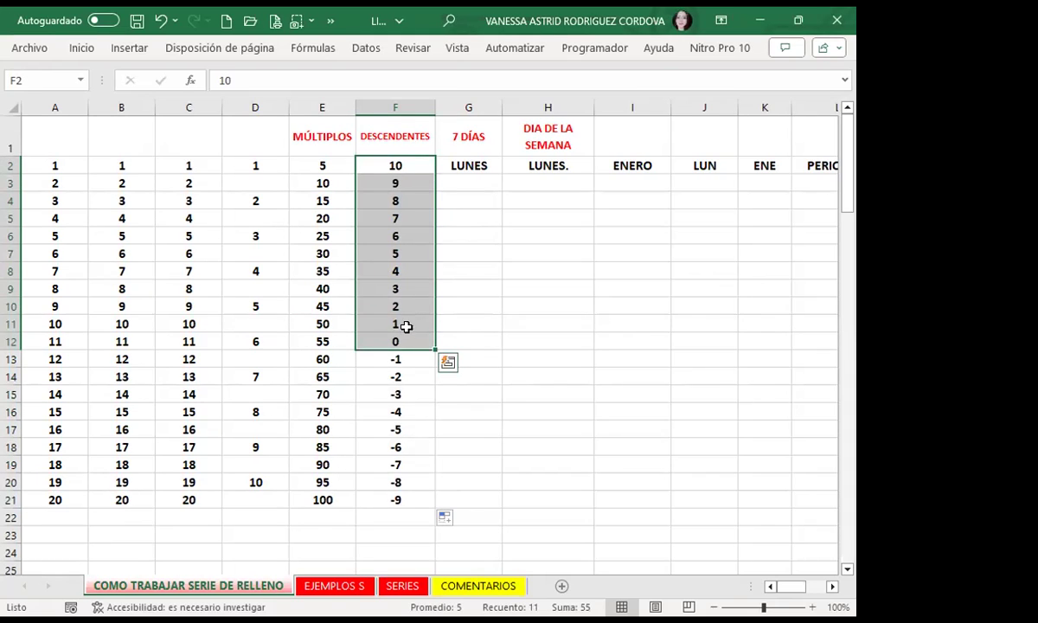
pyautogui.click(406, 327)
pyautogui.click(405, 342)
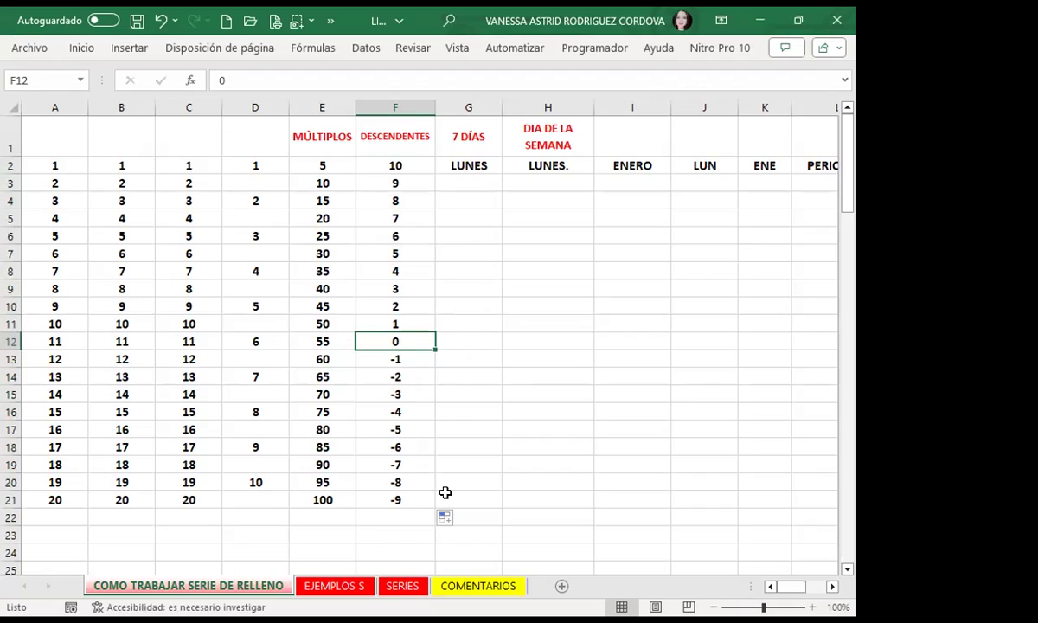
pyautogui.click(416, 405)
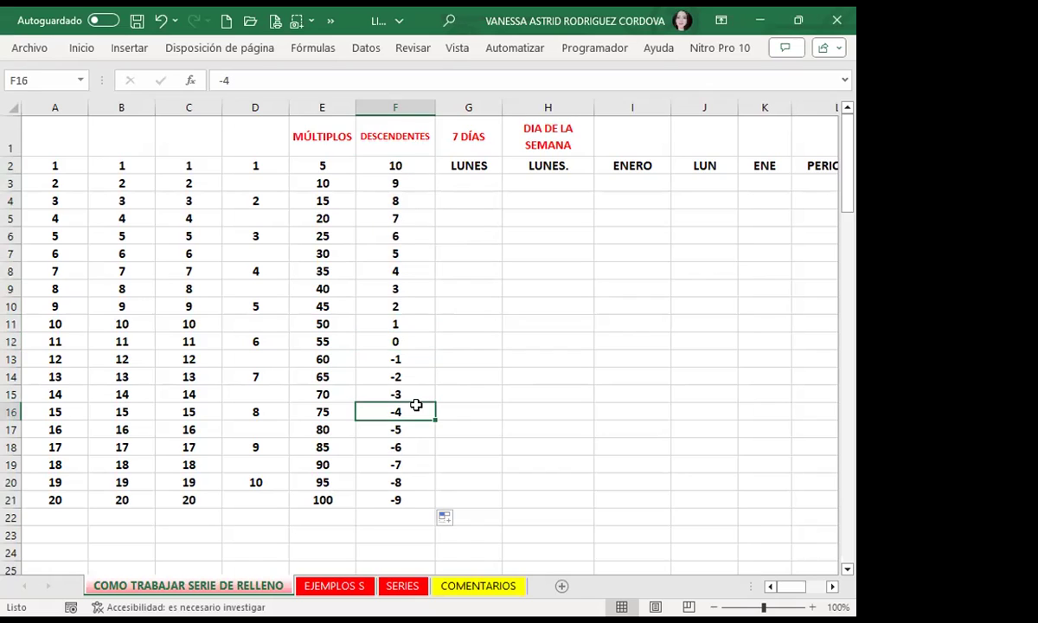
pyautogui.click(413, 166)
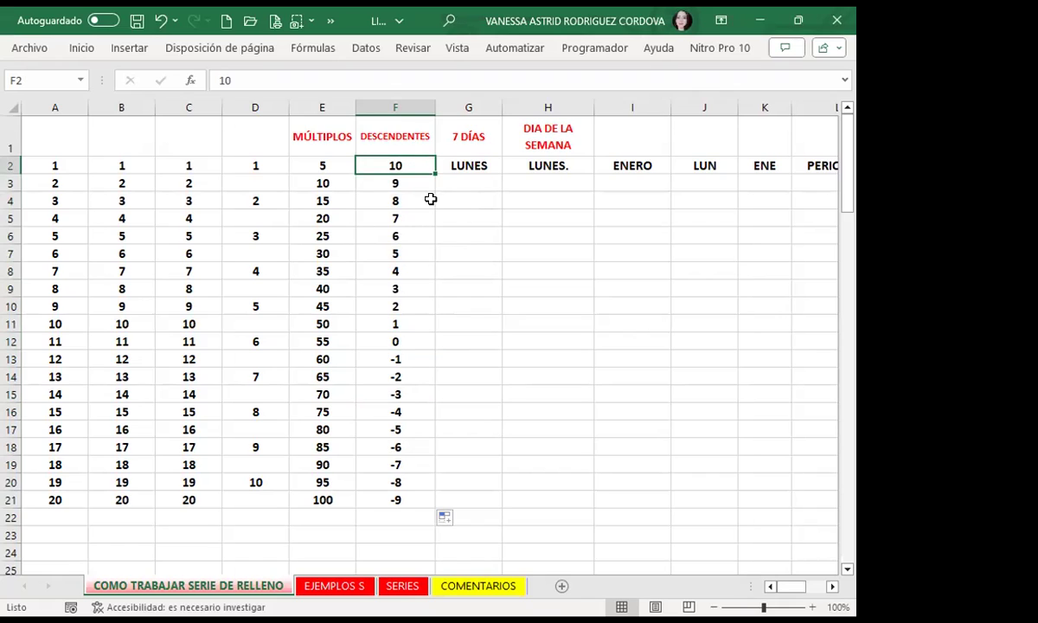
pyautogui.moveTo(389, 164); pyautogui.dragTo(405, 177)
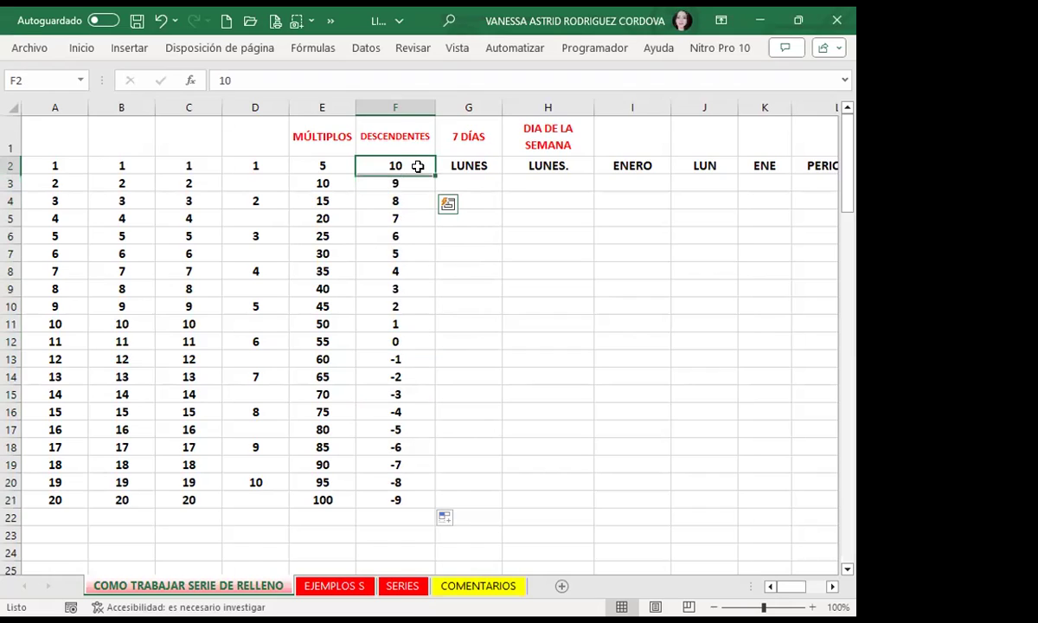
pyautogui.click(420, 166)
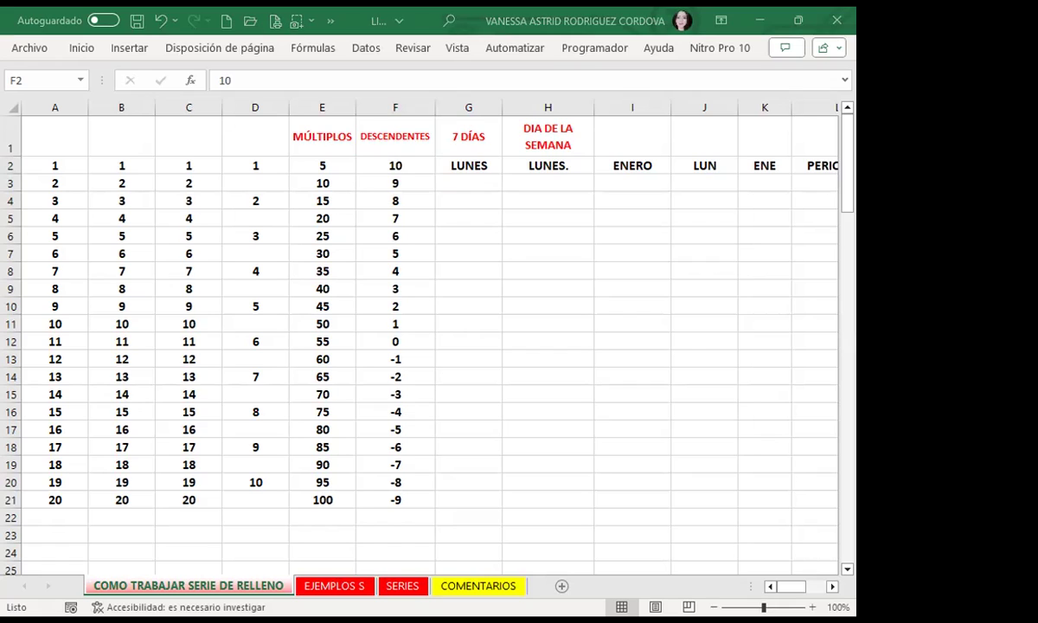
# - Fill LUNES from G2 down to G21 so weekdays cycle past DOMINGO, ending on SÁBADO
pyautogui.click(466, 165)
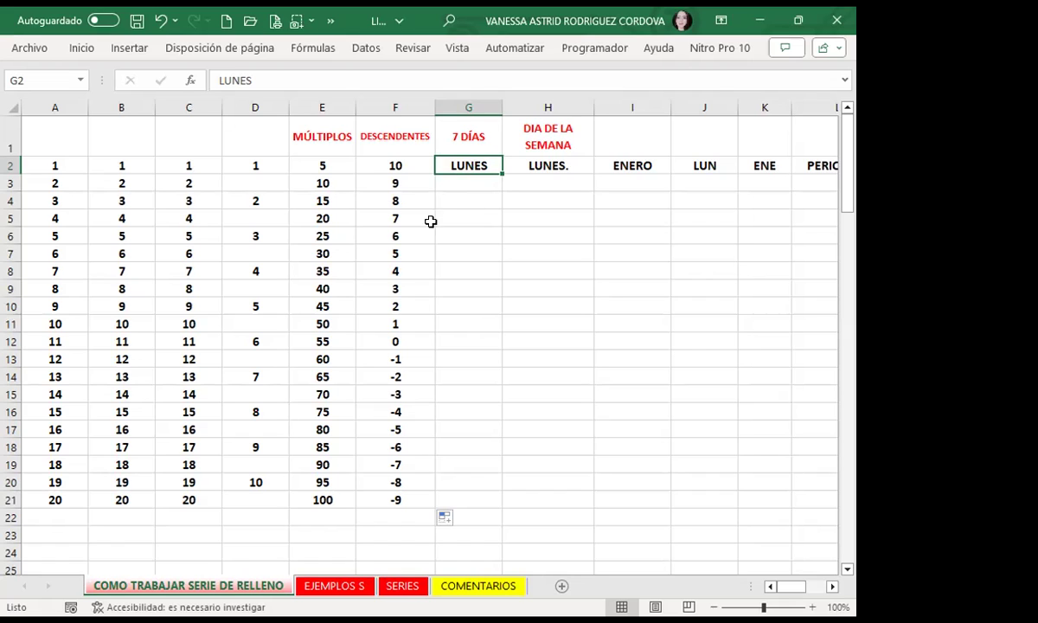
pyautogui.doubleClick(501, 174)
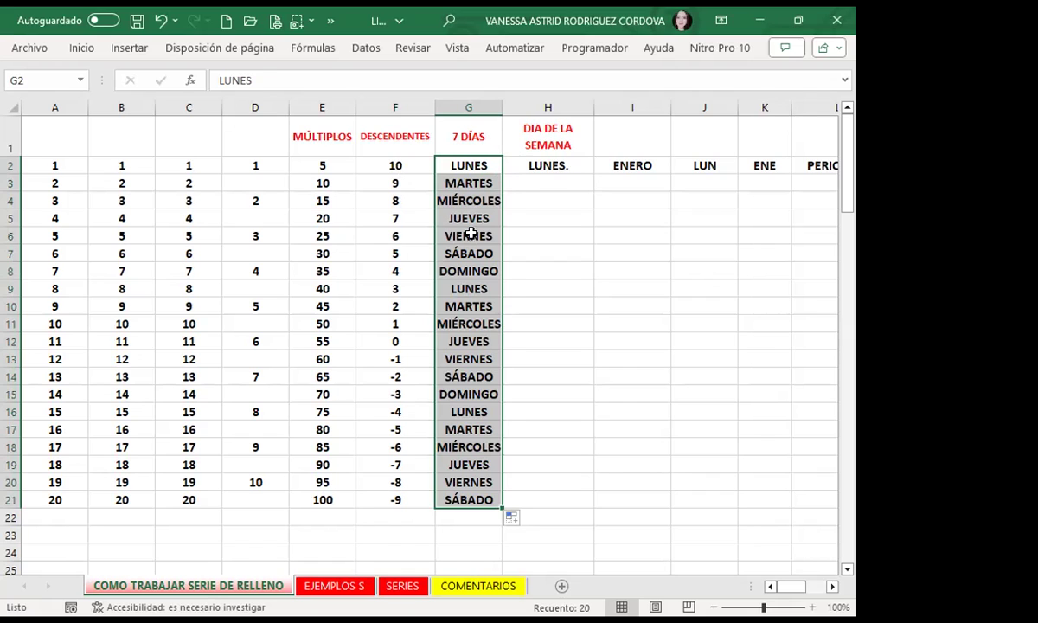
pyautogui.click(454, 253)
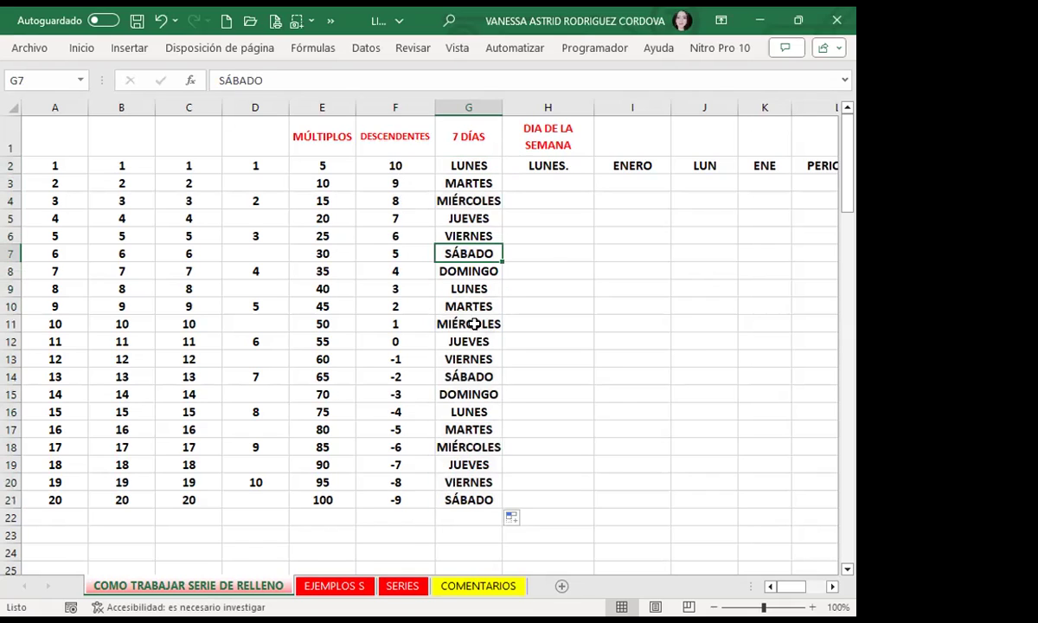
pyautogui.click(467, 396)
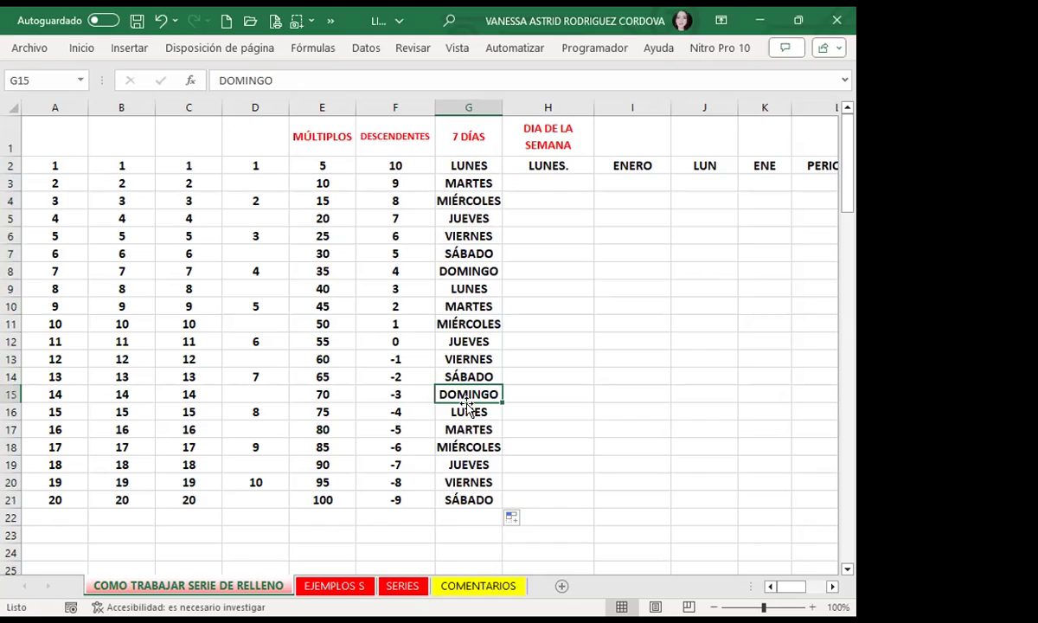
pyautogui.click(467, 412)
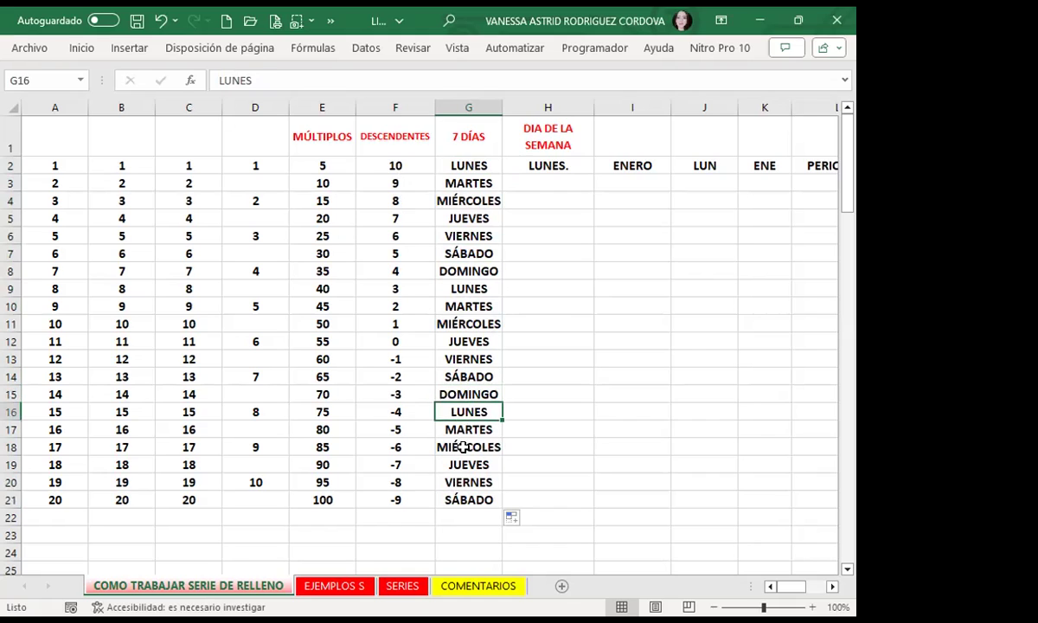
pyautogui.click(463, 497)
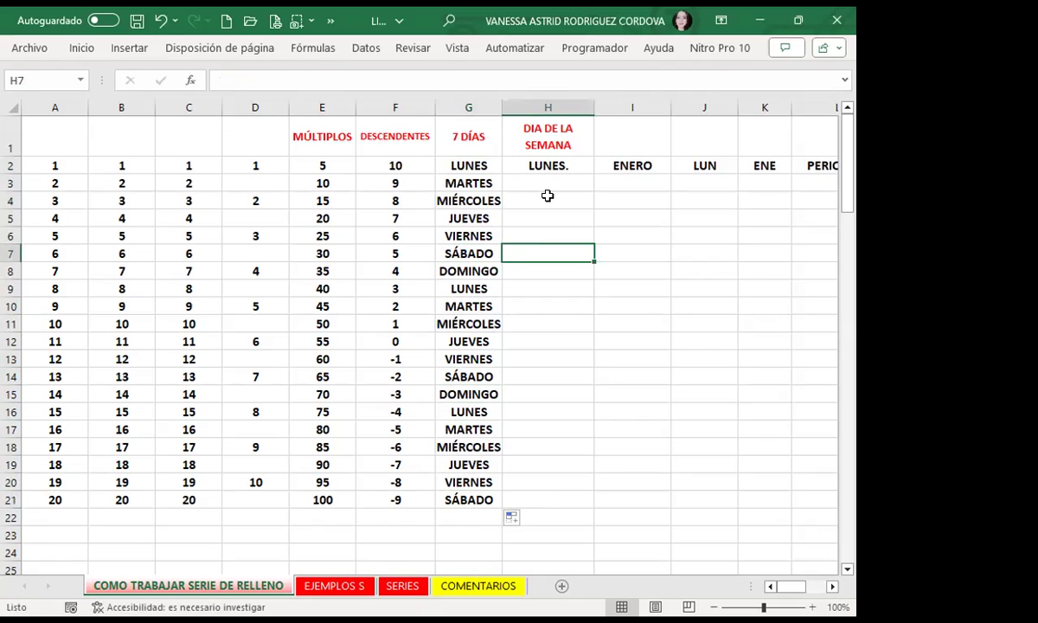
# - Try extending LUNES. down column H, cancel, and preview the fill choices on column D
pyautogui.click(574, 164)
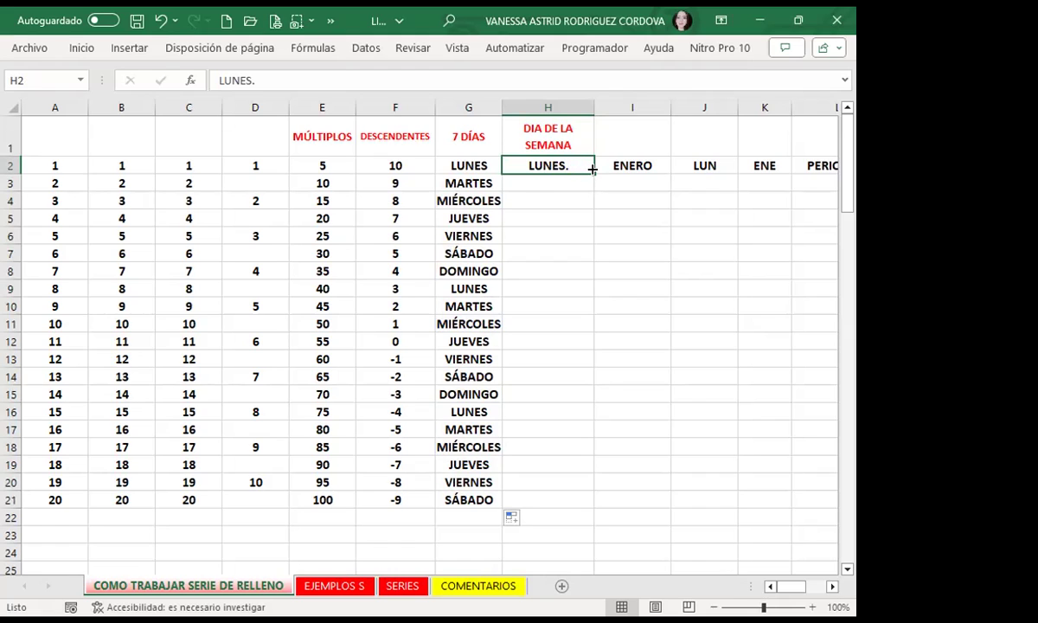
pyautogui.moveTo(593, 170); pyautogui.dragTo(579, 462)
pyautogui.moveTo(575, 509); pyautogui.dragTo(574, 508)
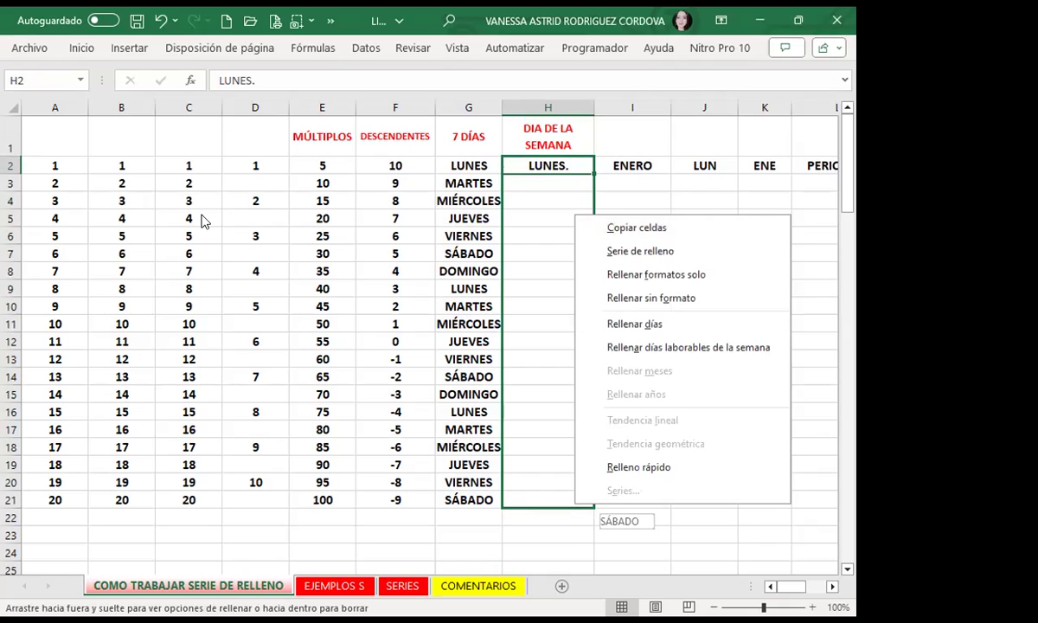
pyautogui.click(250, 162)
pyautogui.moveTo(255, 167)
pyautogui.mouseDown()
pyautogui.moveTo(287, 188)
pyautogui.moveTo(263, 363)
pyautogui.mouseUp()
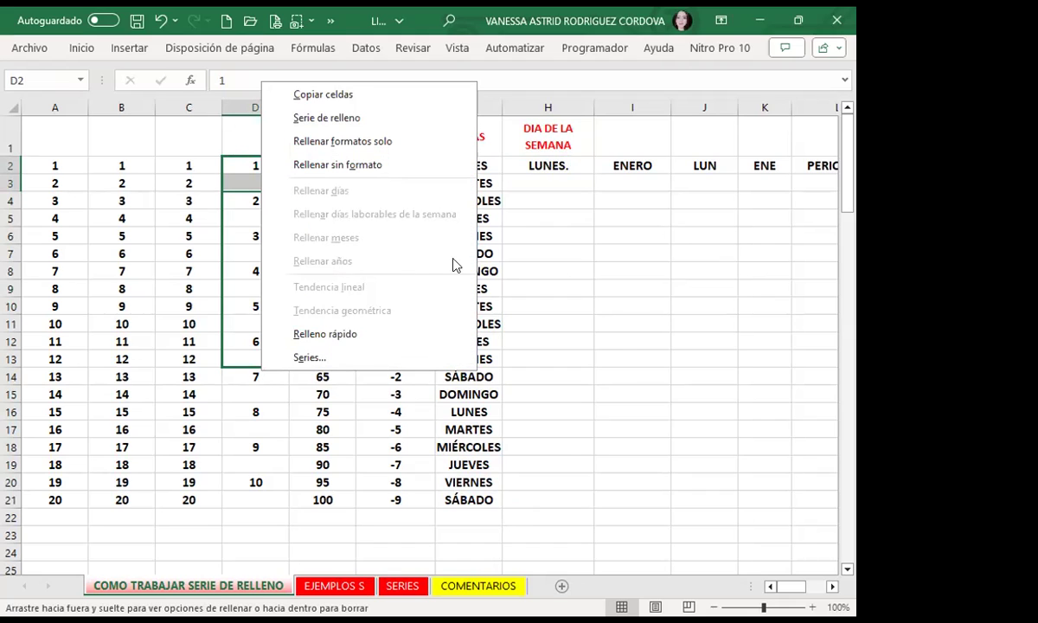
pyautogui.click(540, 167)
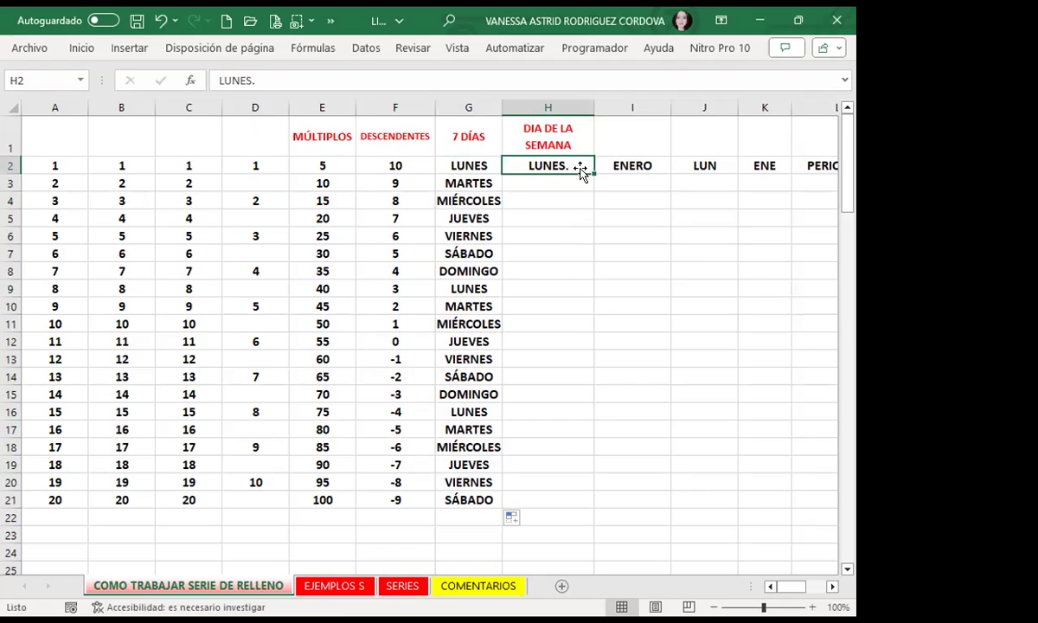
# - Fill H2:H21 with Rellenar días laborables de la semana so weekends are skipped
pyautogui.moveTo(593, 174)
pyautogui.mouseDown()
pyautogui.moveTo(605, 303)
pyautogui.moveTo(583, 491)
pyautogui.moveTo(556, 500)
pyautogui.mouseUp()
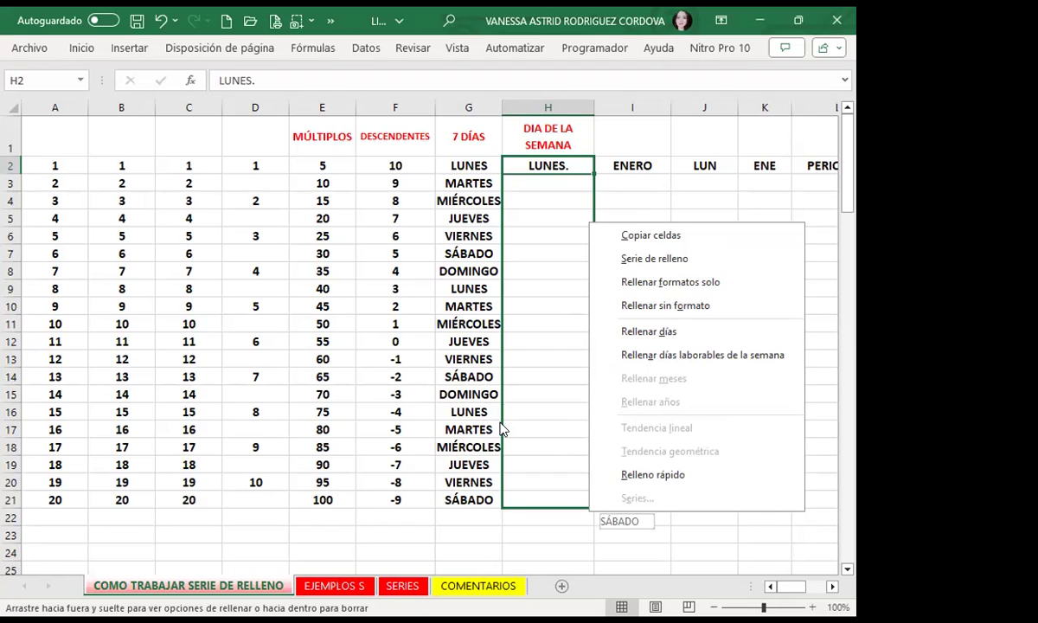
pyautogui.click(705, 362)
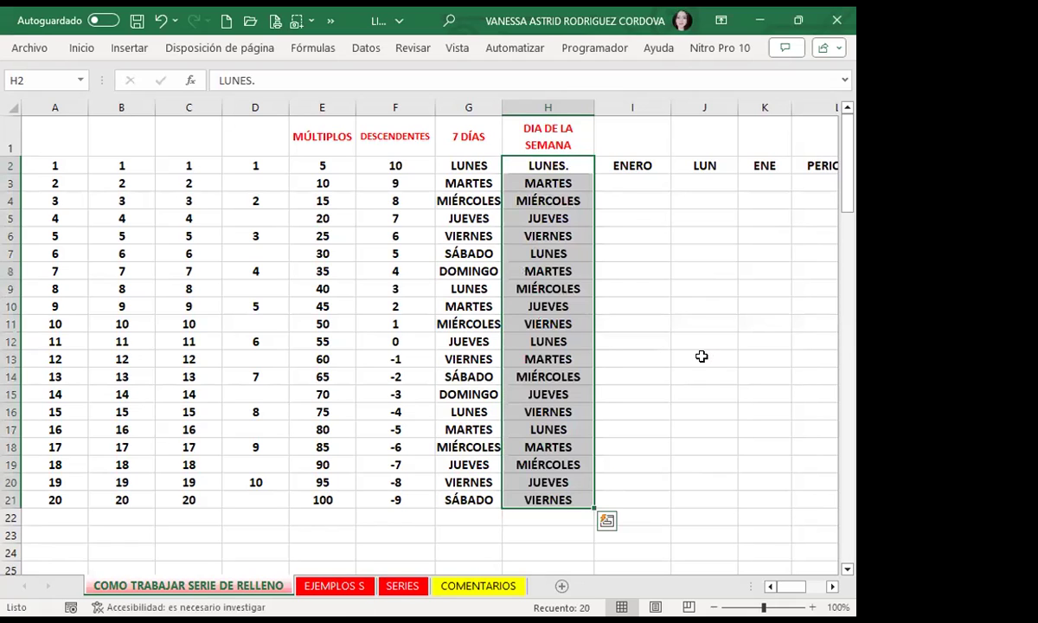
pyautogui.moveTo(551, 166); pyautogui.dragTo(552, 236)
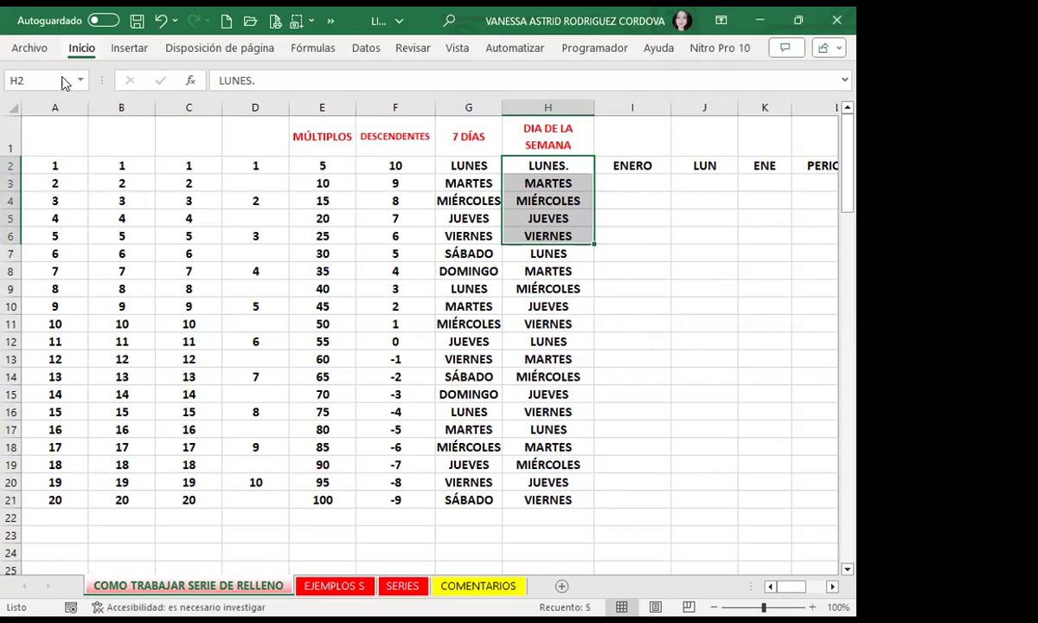
# - Give H2:H6 a yellow fill, then review VIERNES ending the week and in row 21
pyautogui.click(82, 48)
pyautogui.click(135, 113)
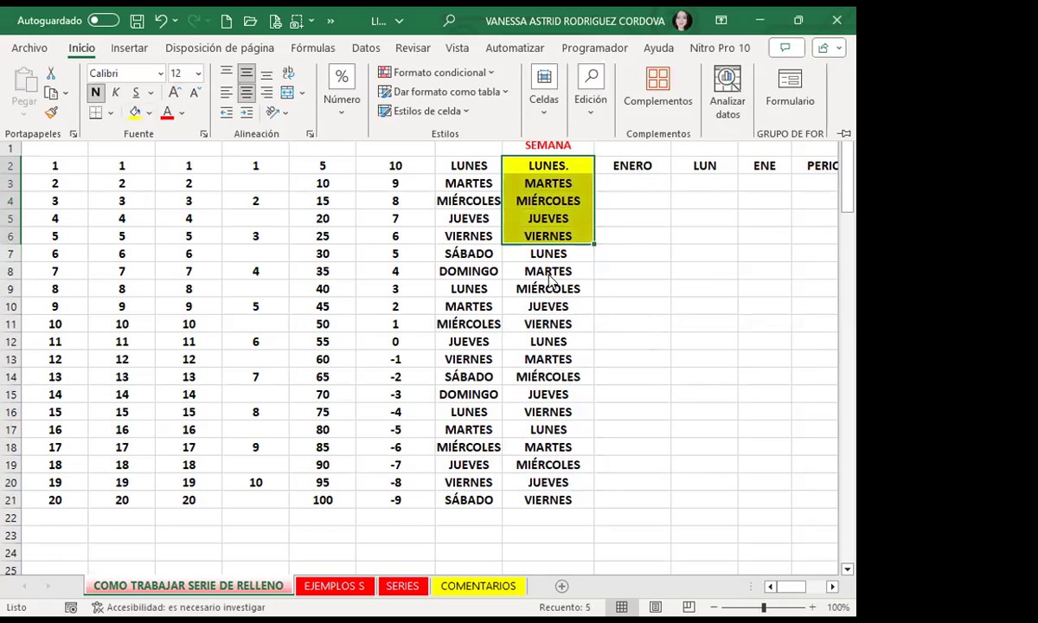
pyautogui.click(571, 253)
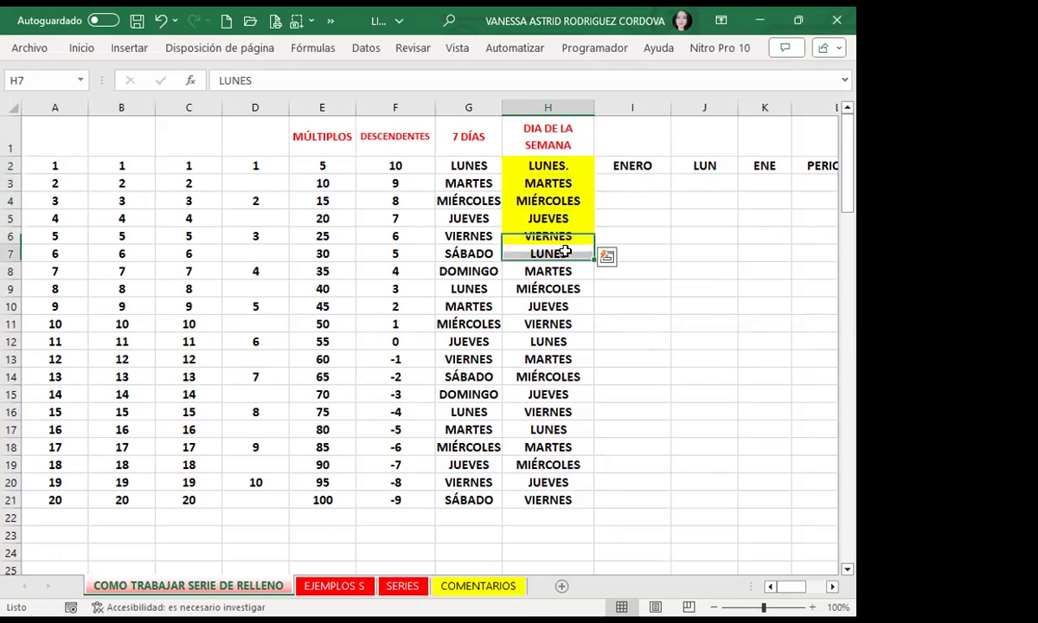
pyautogui.click(556, 322)
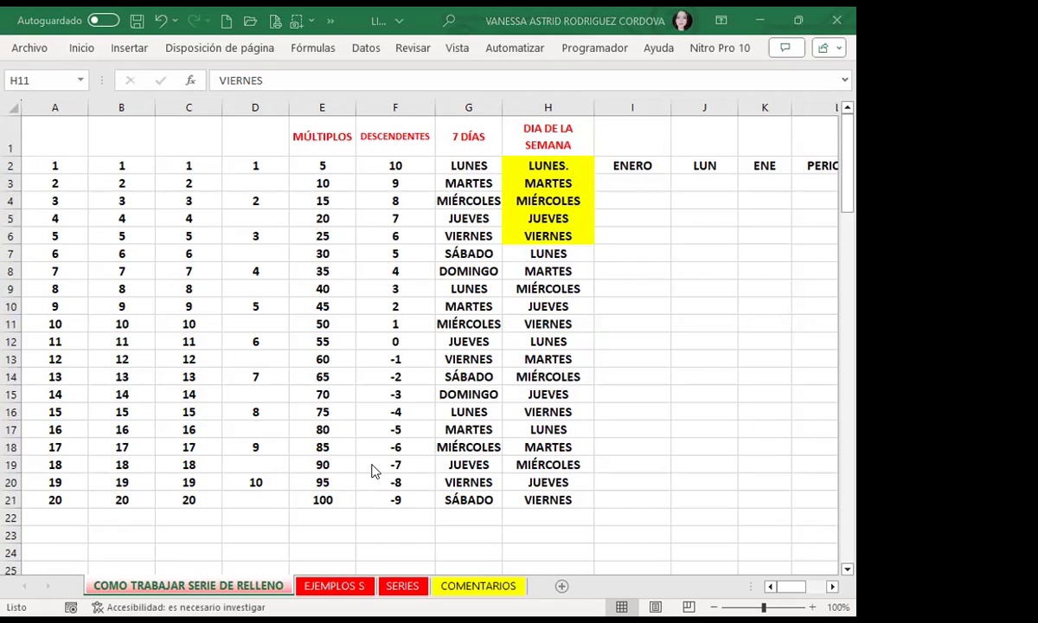
pyautogui.click(548, 163)
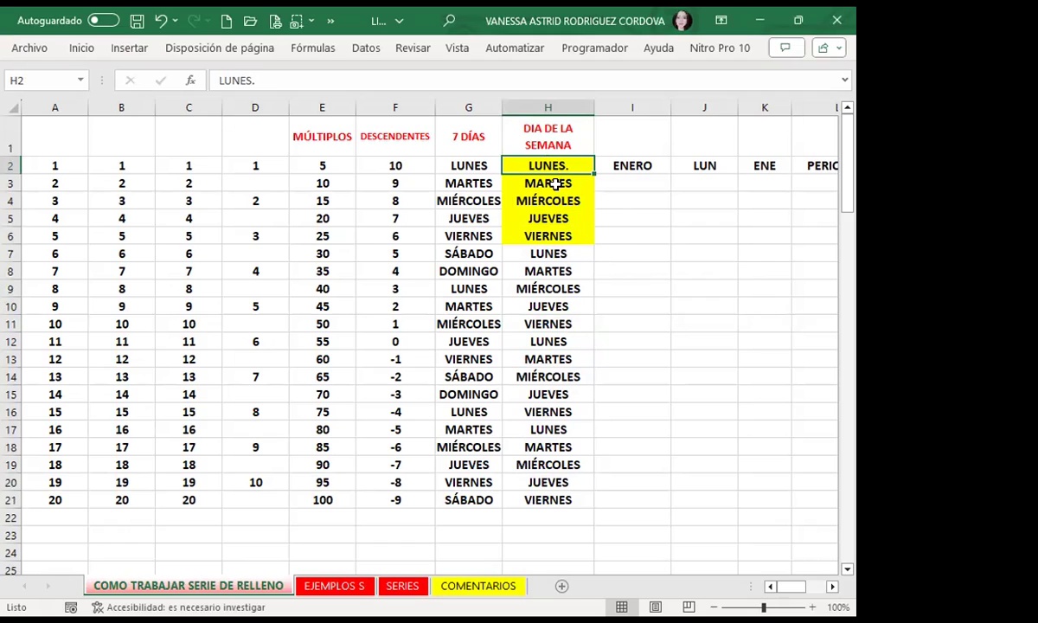
pyautogui.click(516, 496)
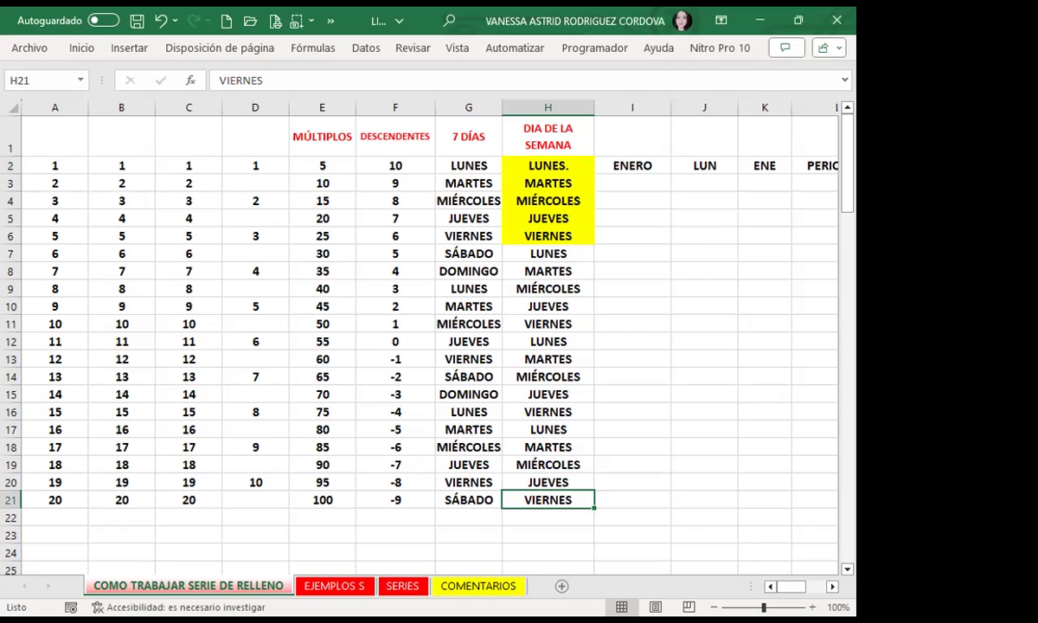
# - Fill column I from ENERO with repeating month names down to AGOSTO in row 21
pyautogui.hscroll(1, 779, 550)
pyautogui.hscroll(1, 419, 372)
pyautogui.hscroll(1, 419, 372)
pyautogui.hscroll(1, 419, 372)
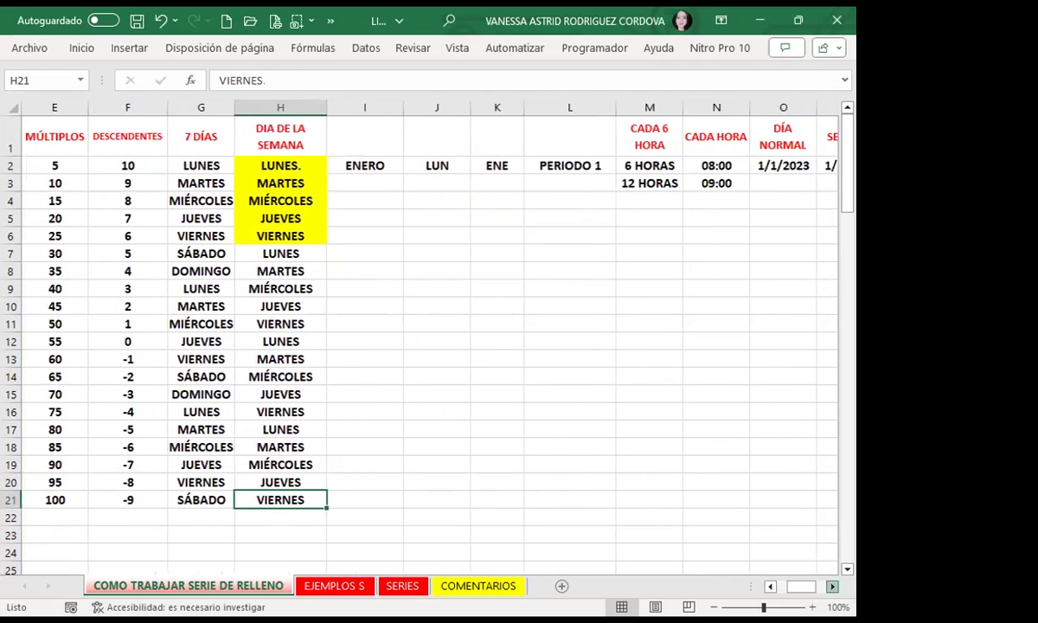
pyautogui.click(373, 165)
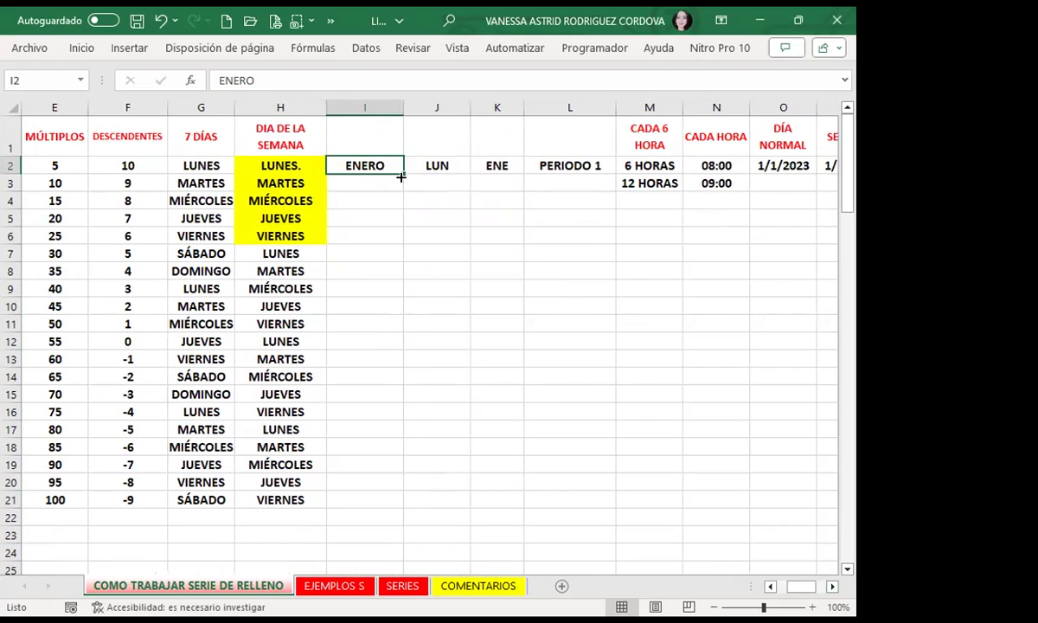
pyautogui.doubleClick(401, 174)
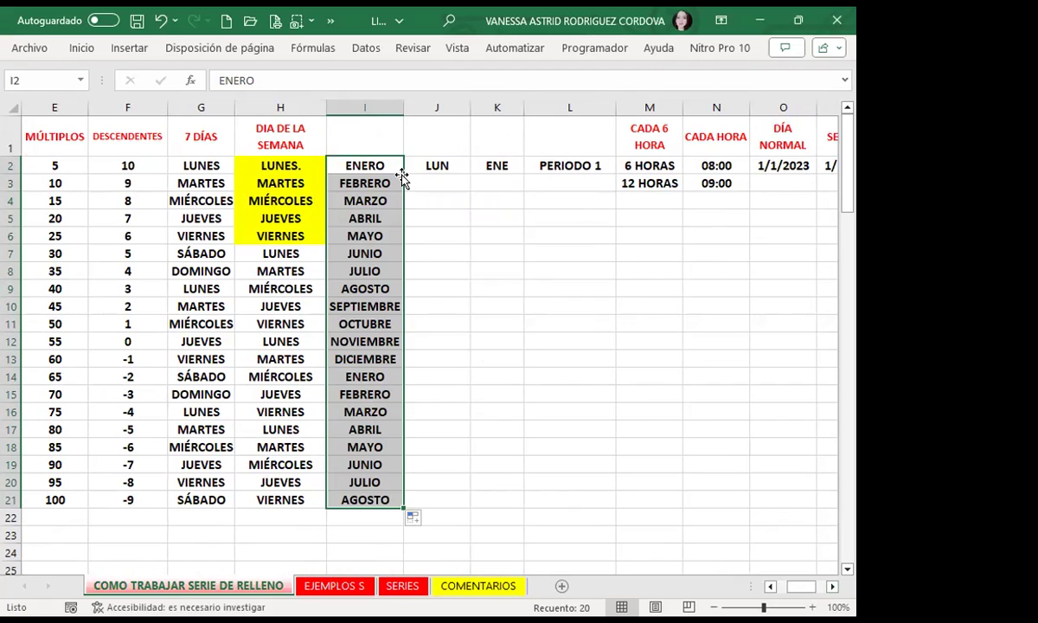
# - Fill column J from LUN with repeating abbreviated weekdays down to row 21
pyautogui.click(279, 165)
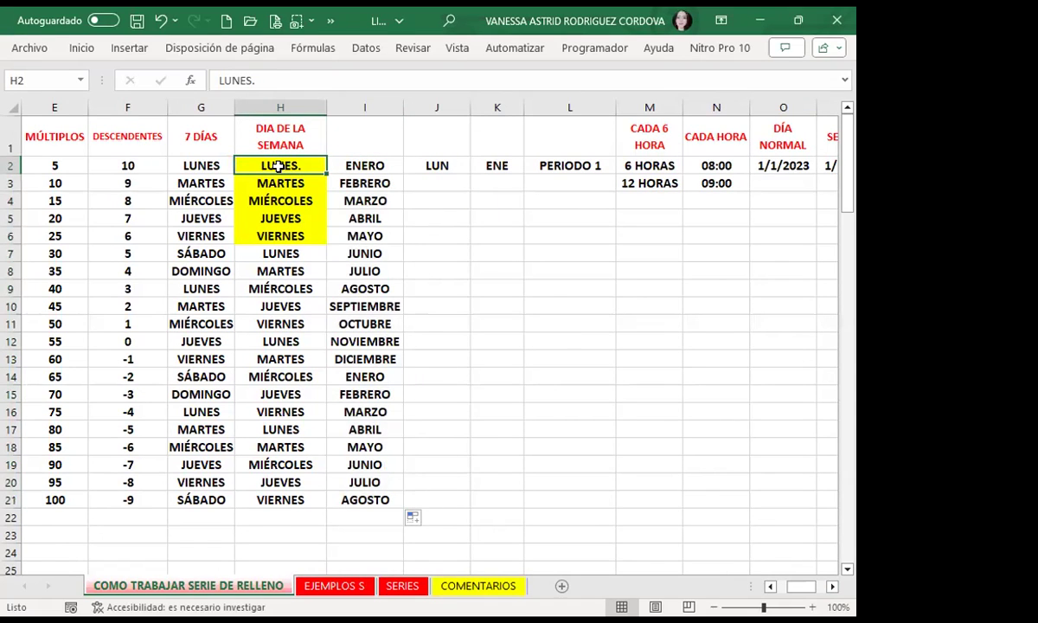
pyautogui.click(438, 165)
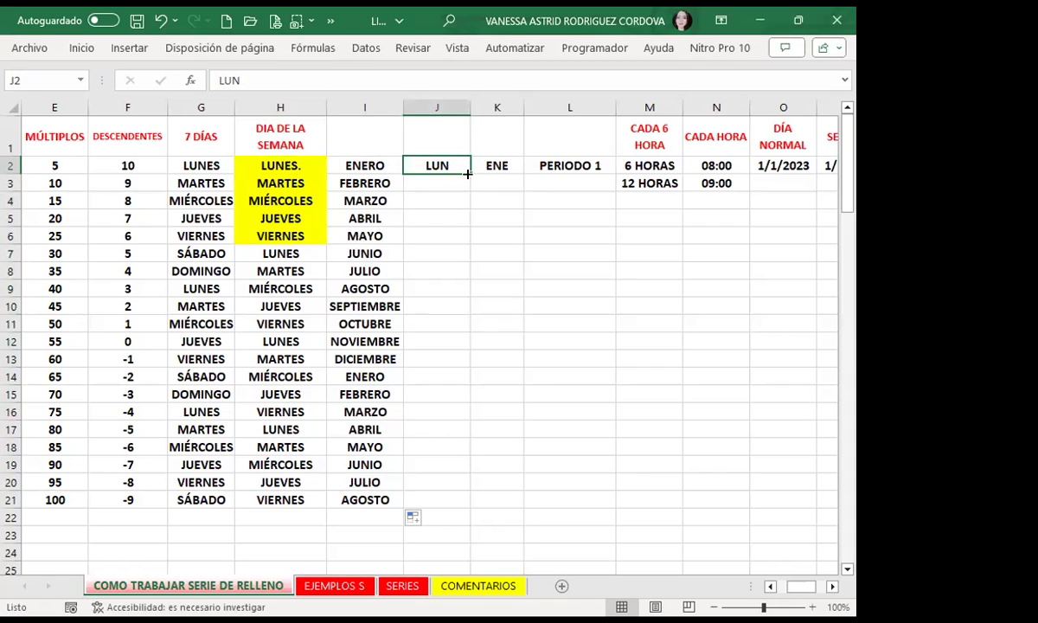
pyautogui.doubleClick(469, 174)
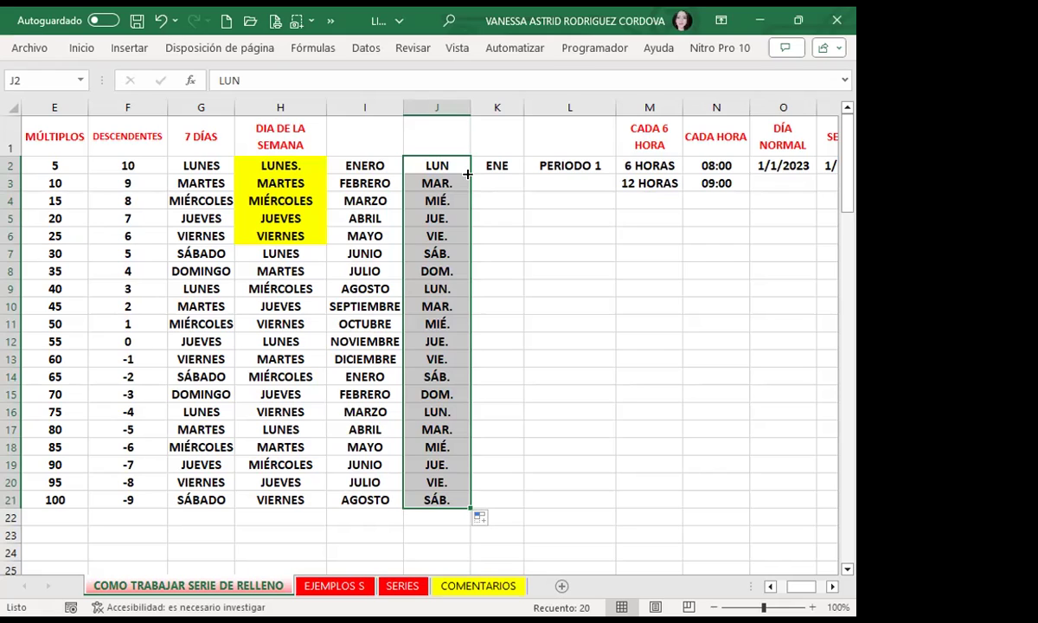
pyautogui.click(259, 161)
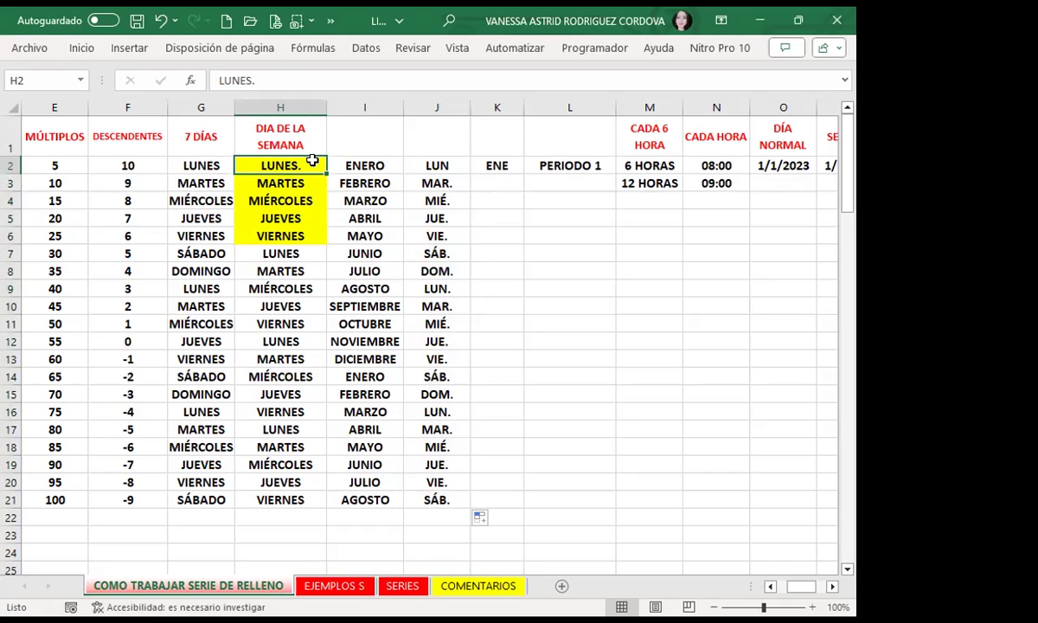
pyautogui.moveTo(298, 173)
pyautogui.mouseDown()
pyautogui.moveTo(323, 288)
pyautogui.moveTo(294, 498)
pyautogui.mouseUp()
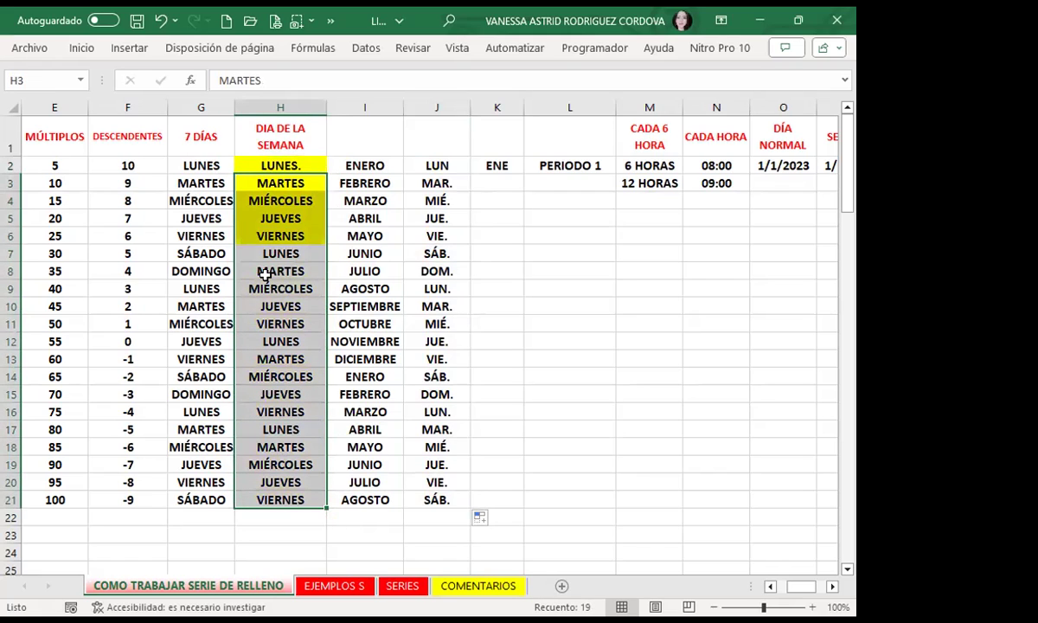
pyautogui.click(310, 180)
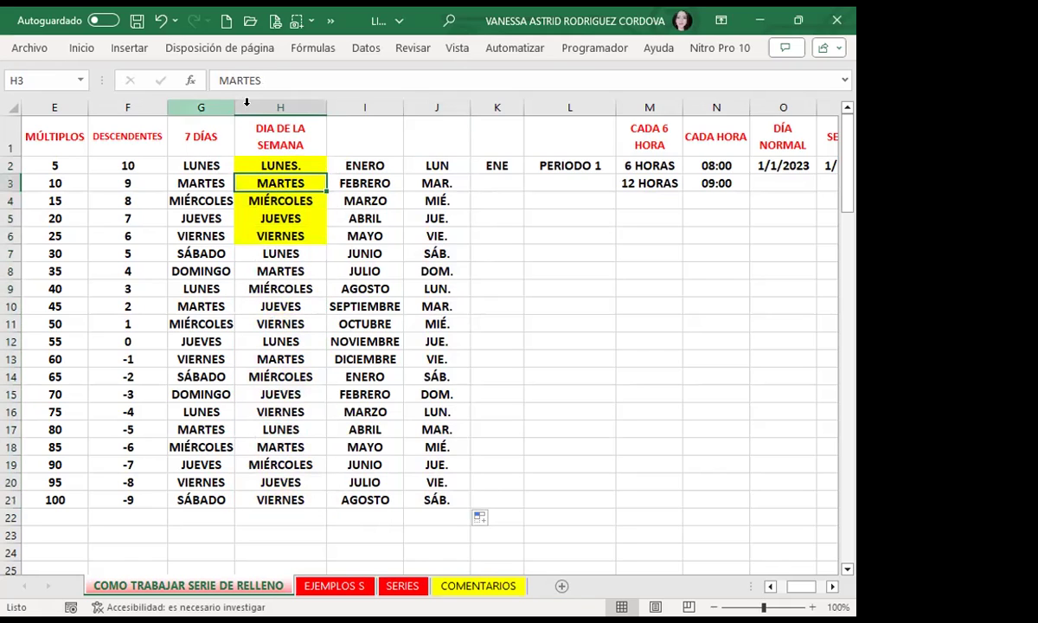
pyautogui.click(308, 161)
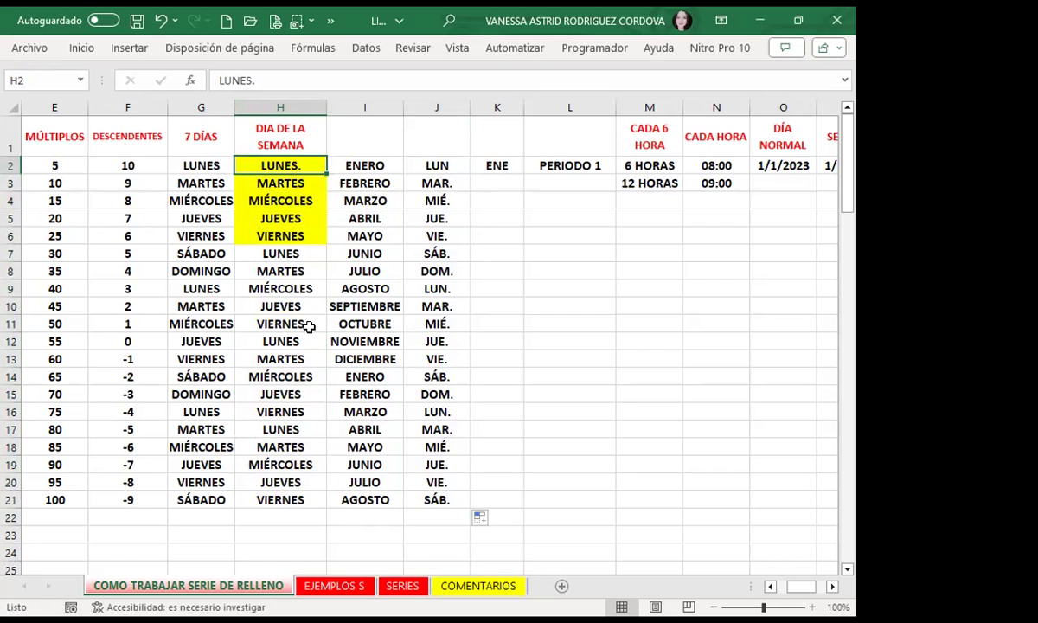
pyautogui.moveTo(290, 179)
pyautogui.mouseDown()
pyautogui.moveTo(298, 208)
pyautogui.moveTo(281, 479)
pyautogui.mouseUp()
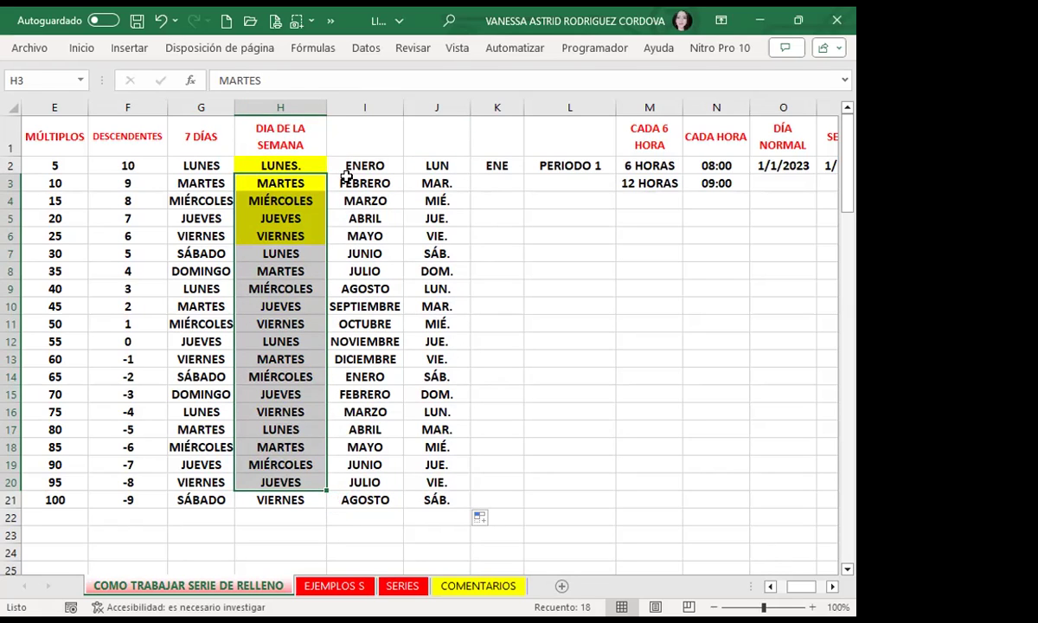
pyautogui.moveTo(355, 165); pyautogui.dragTo(356, 166)
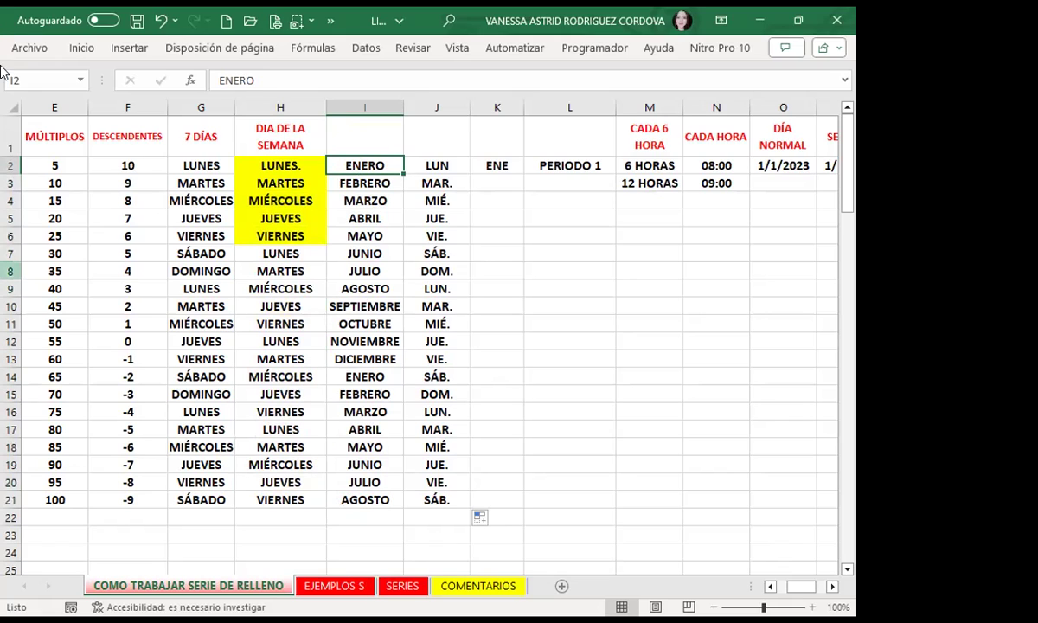
pyautogui.click(456, 165)
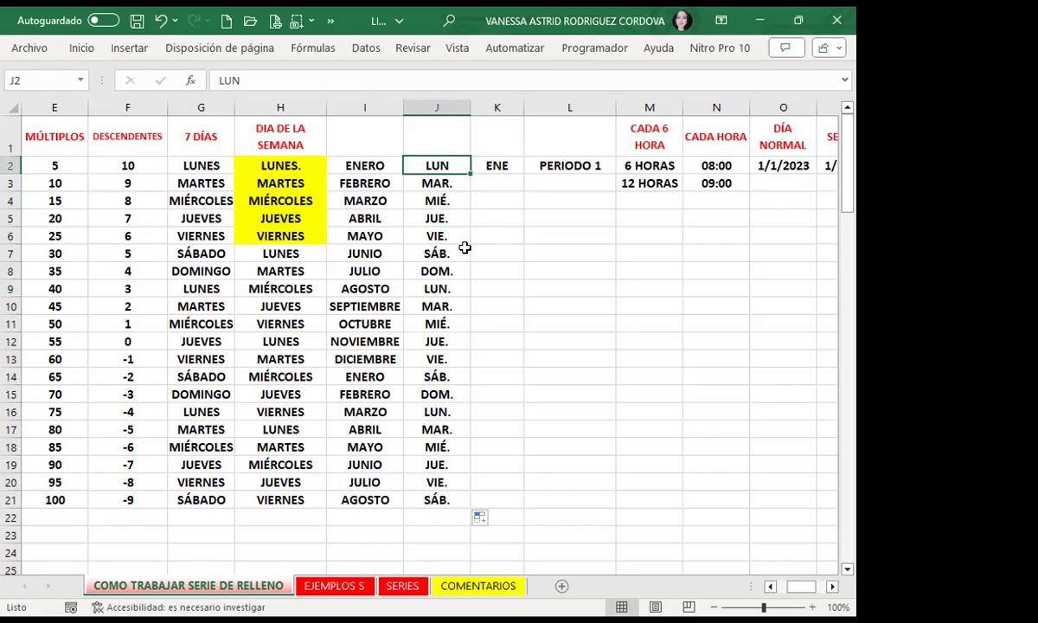
pyautogui.moveTo(454, 180); pyautogui.dragTo(446, 502)
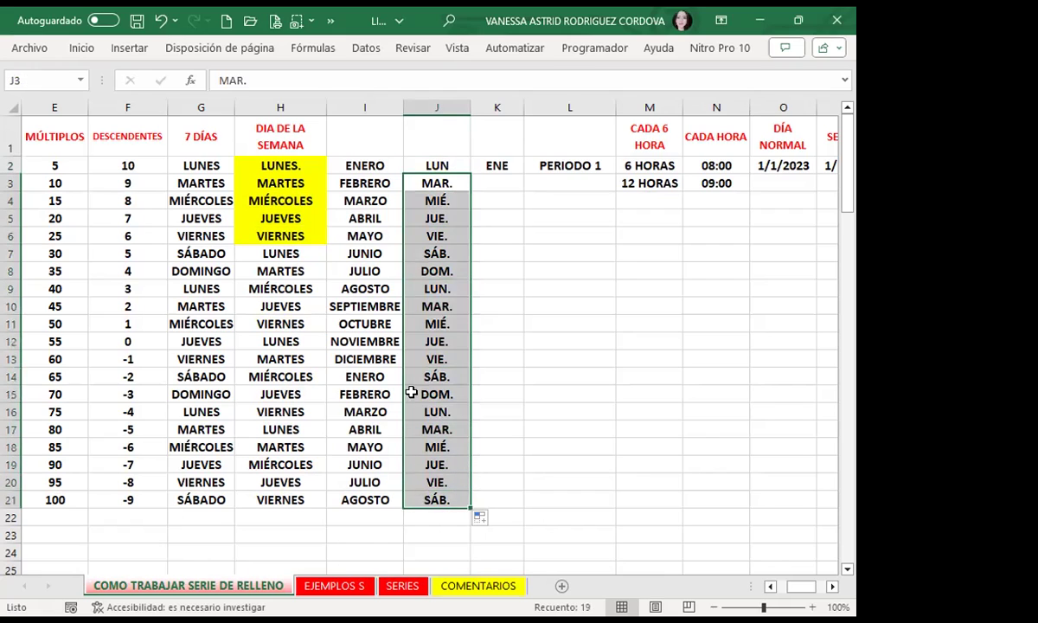
pyautogui.click(453, 164)
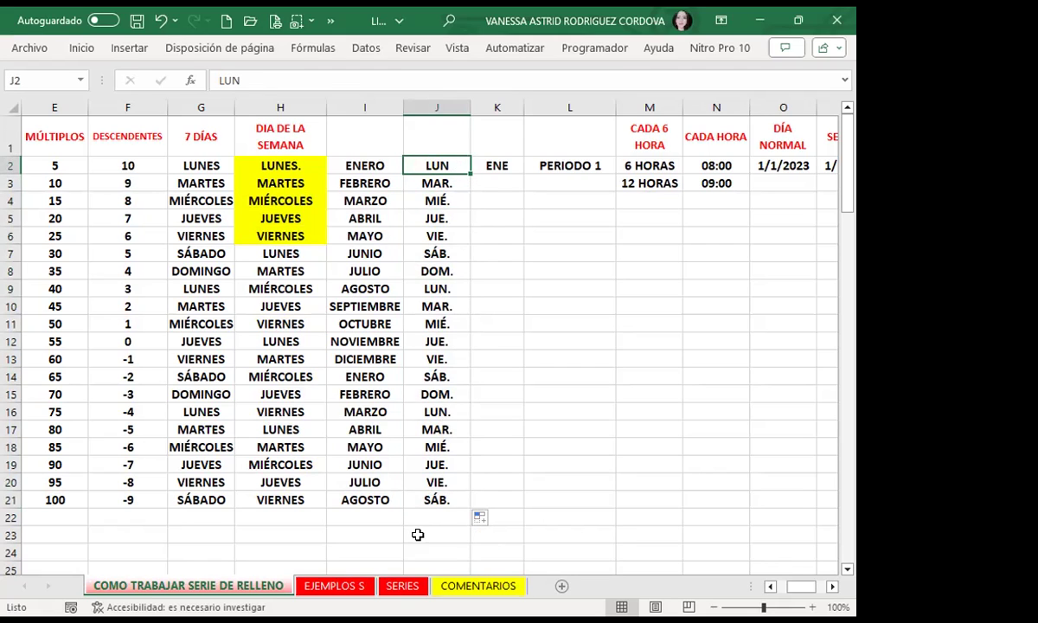
pyautogui.click(420, 497)
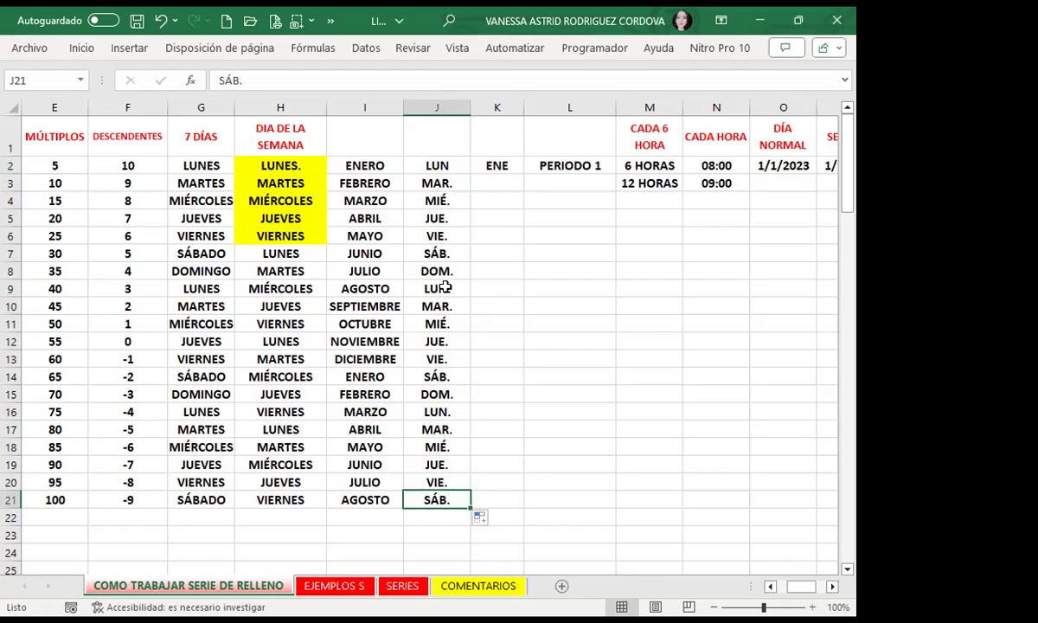
pyautogui.click(456, 181)
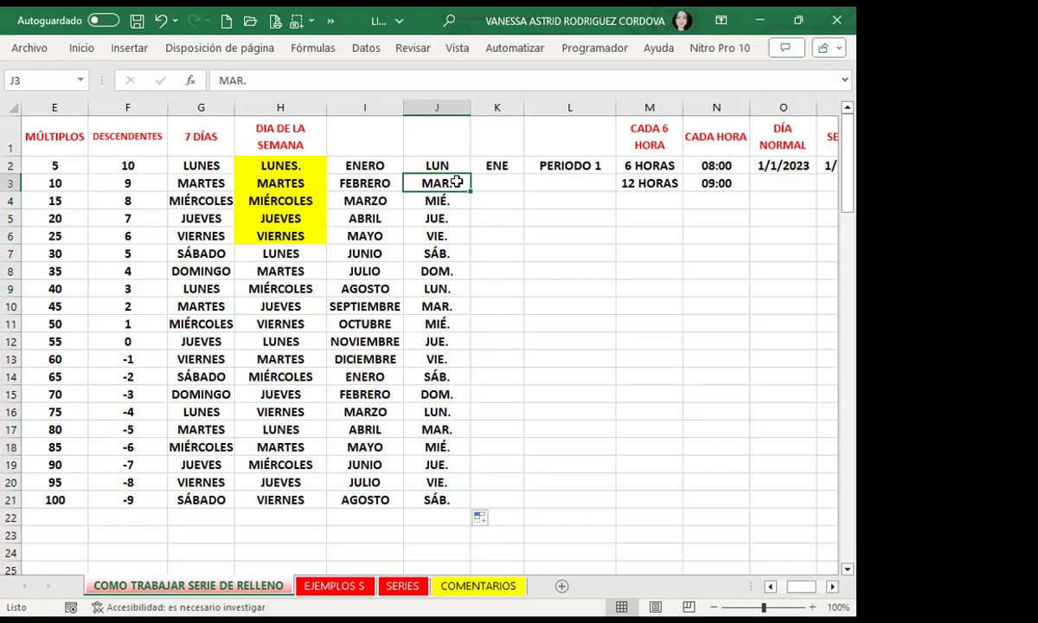
pyautogui.click(494, 165)
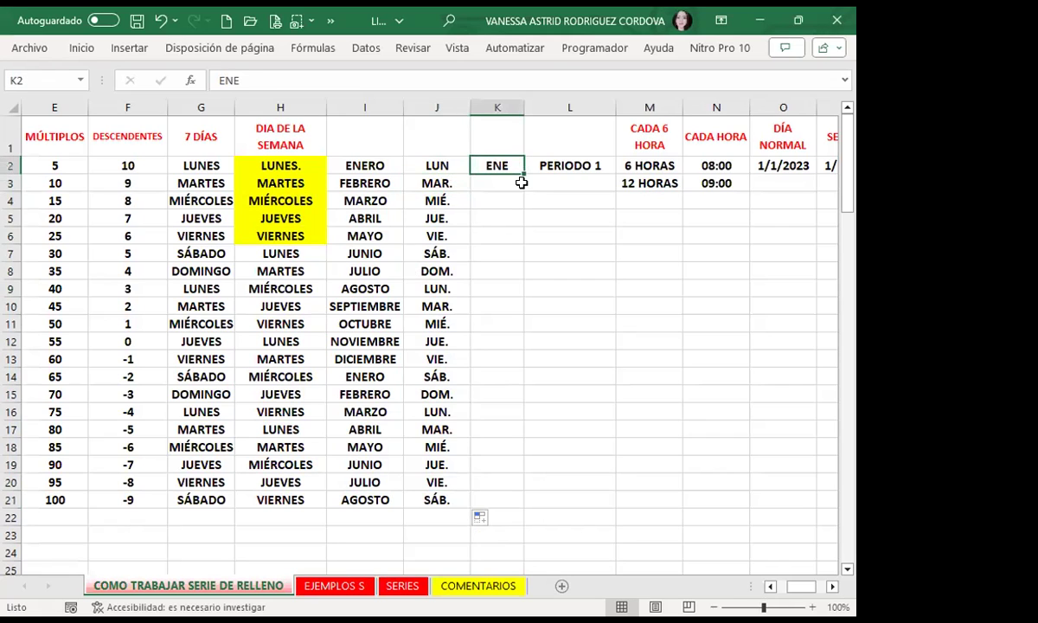
# - Auto-fill column K from ENE through DIC and repeating, ending at AGO in K21
pyautogui.doubleClick(524, 170)
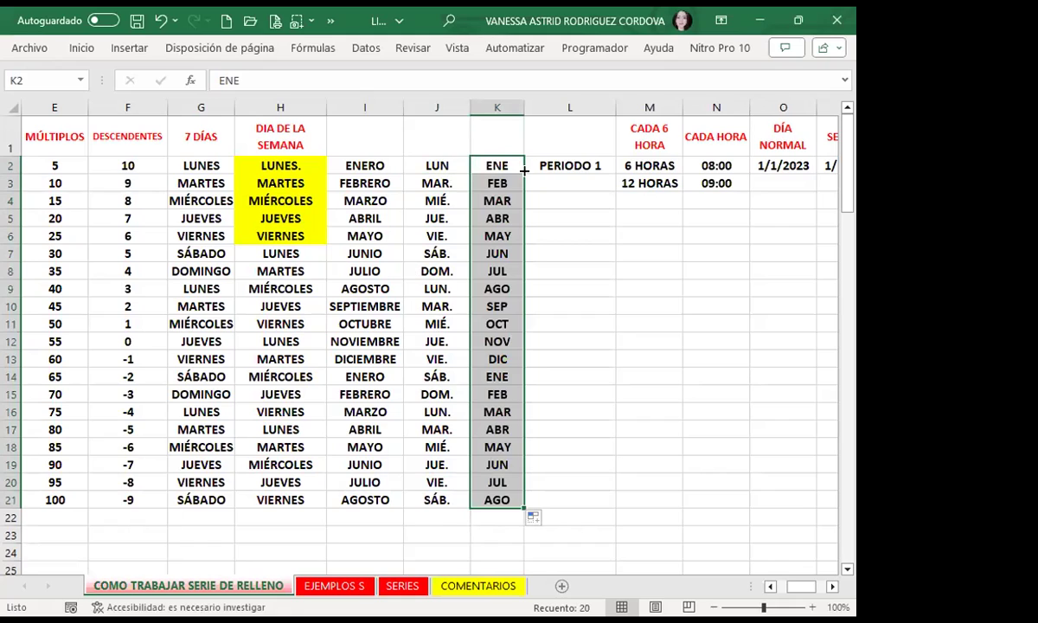
pyautogui.click(490, 198)
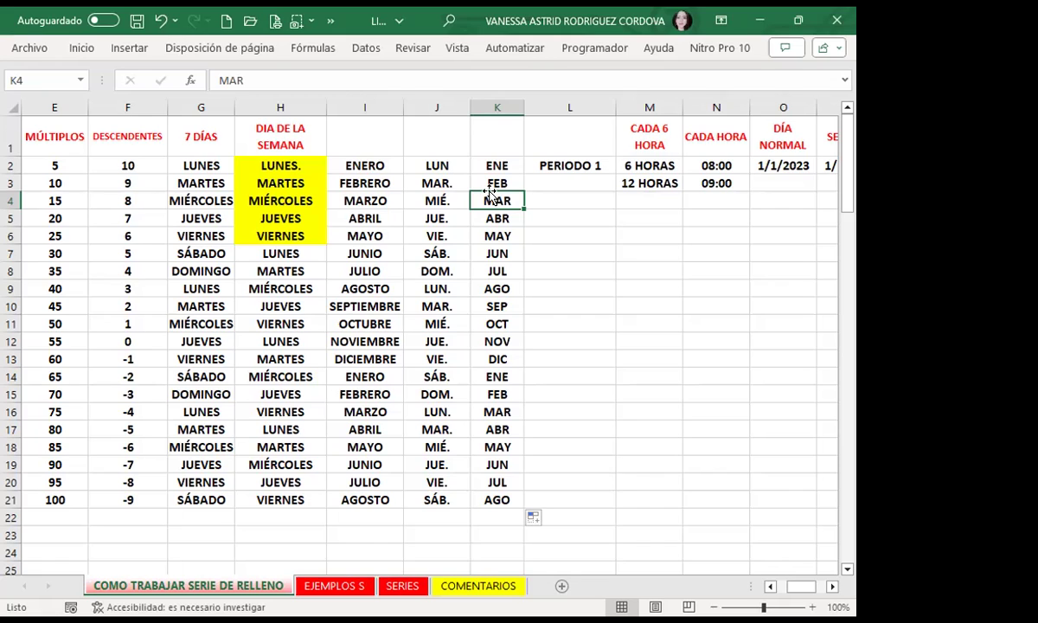
pyautogui.moveTo(437, 166); pyautogui.dragTo(439, 246)
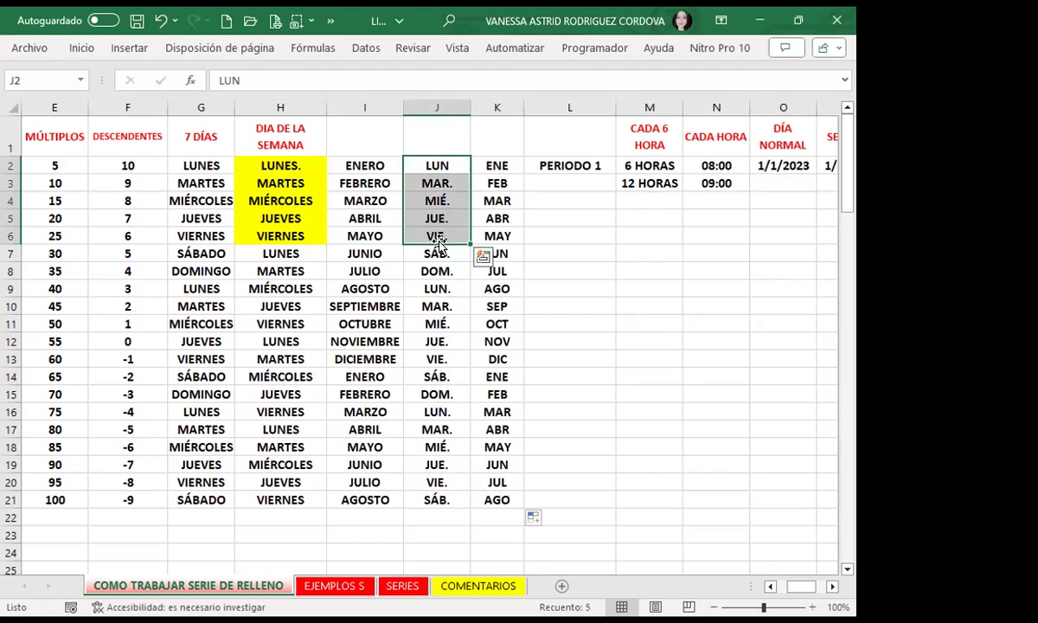
pyautogui.click(437, 271)
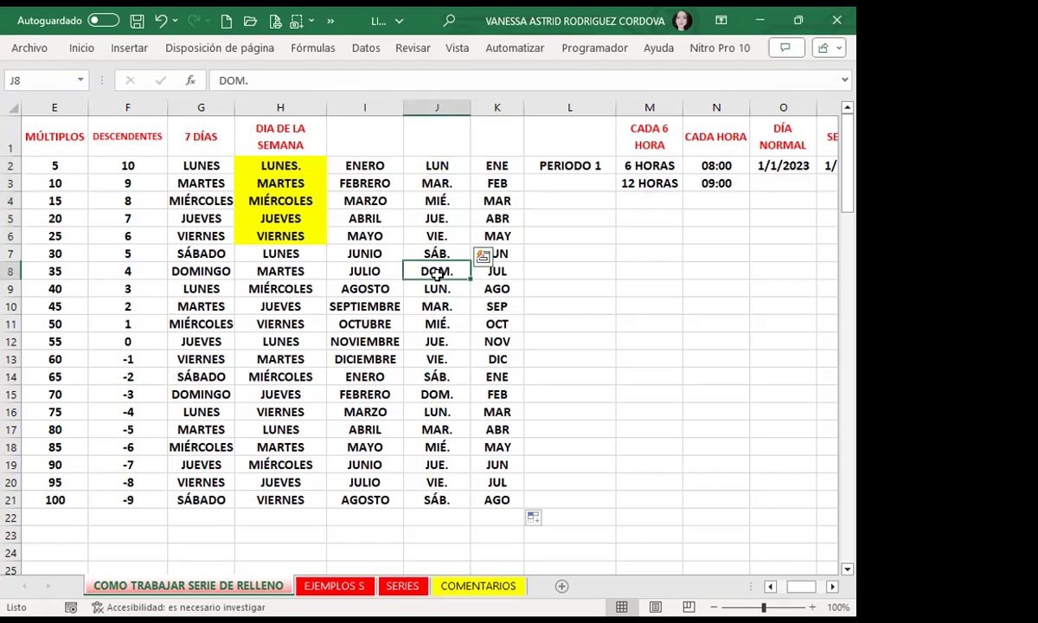
pyautogui.click(436, 340)
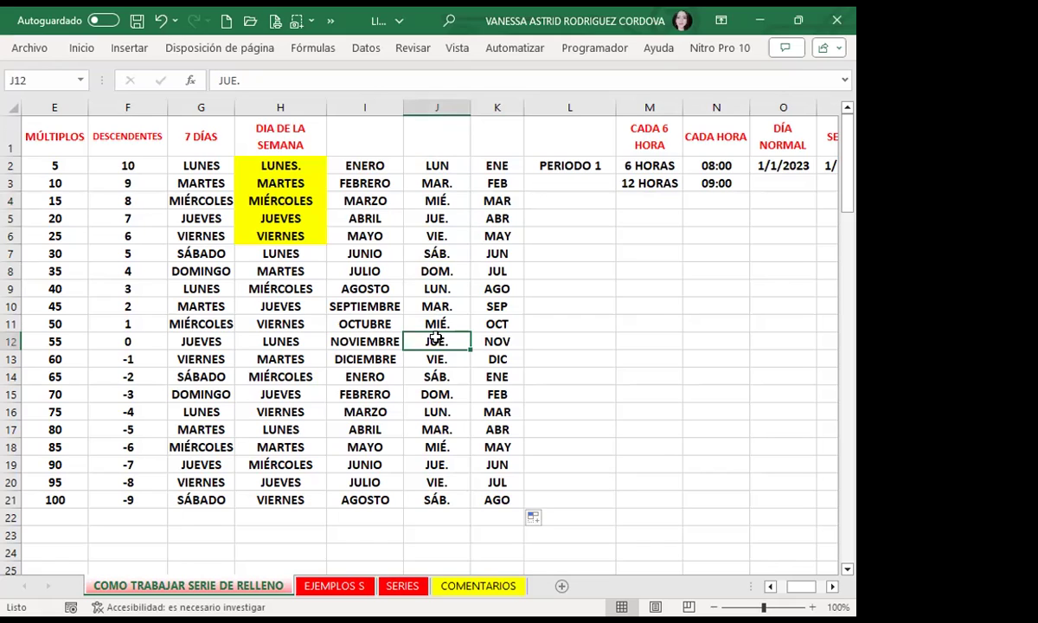
pyautogui.click(509, 245)
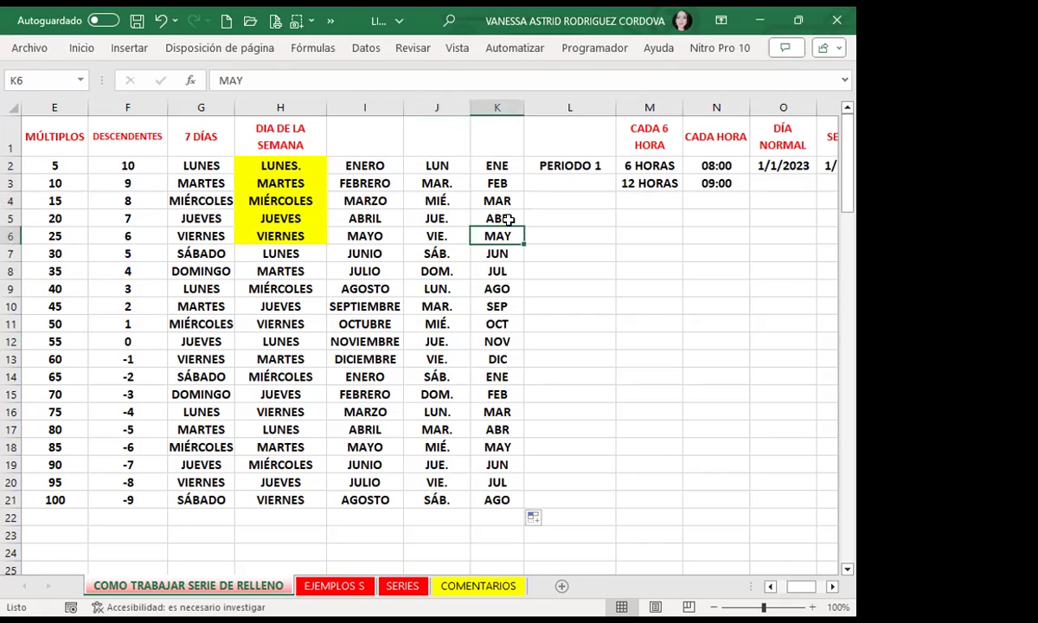
pyautogui.click(556, 162)
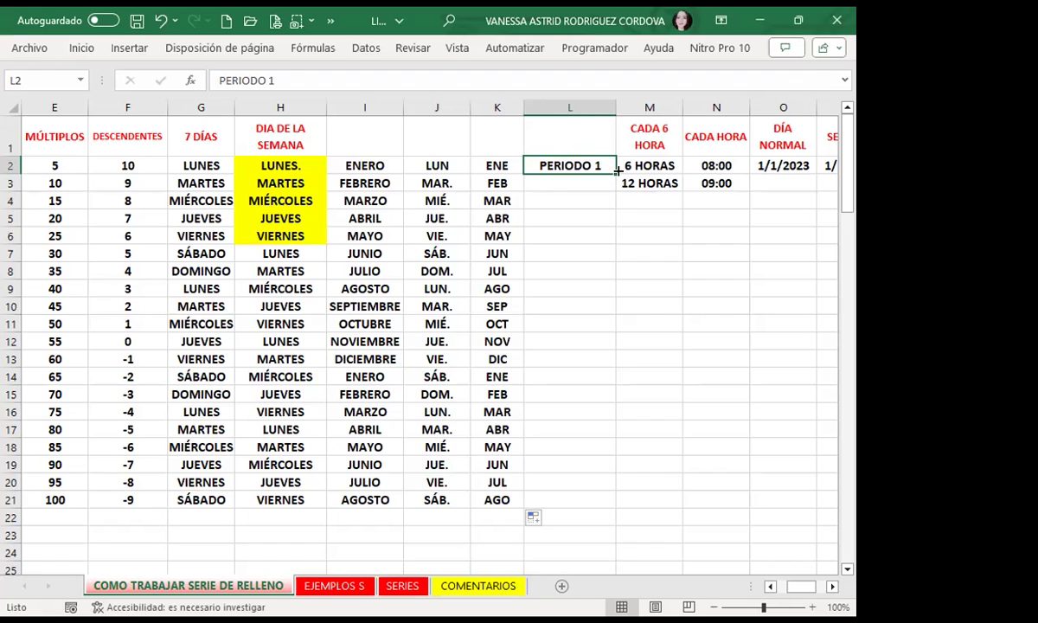
# - Auto-fill column L from PERIODO 1 to PERIODO 20 in L21
pyautogui.doubleClick(617, 171)
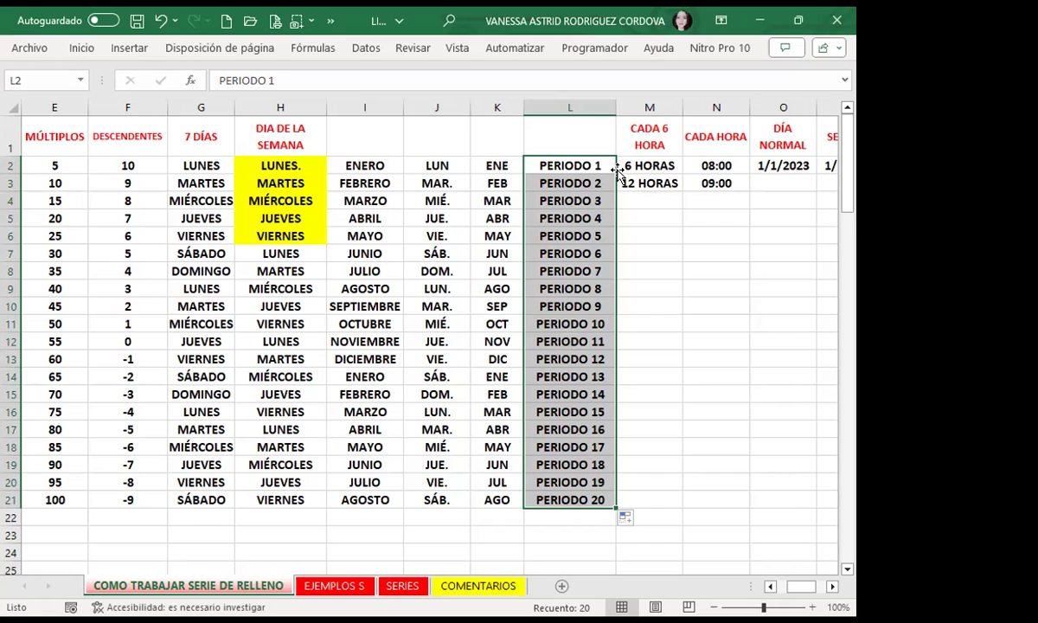
pyautogui.click(720, 223)
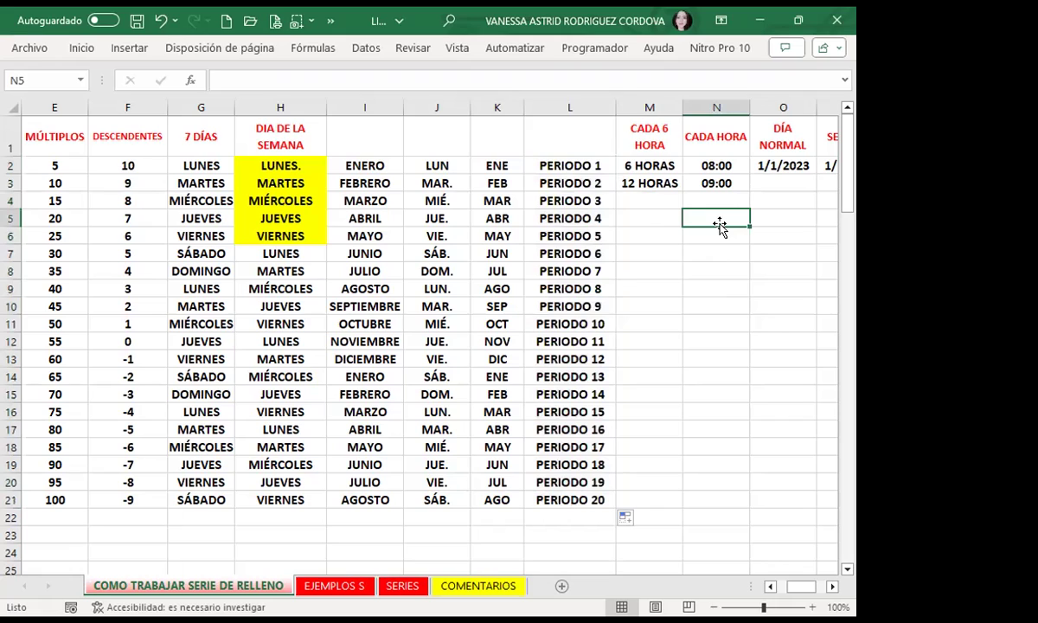
pyautogui.click(578, 218)
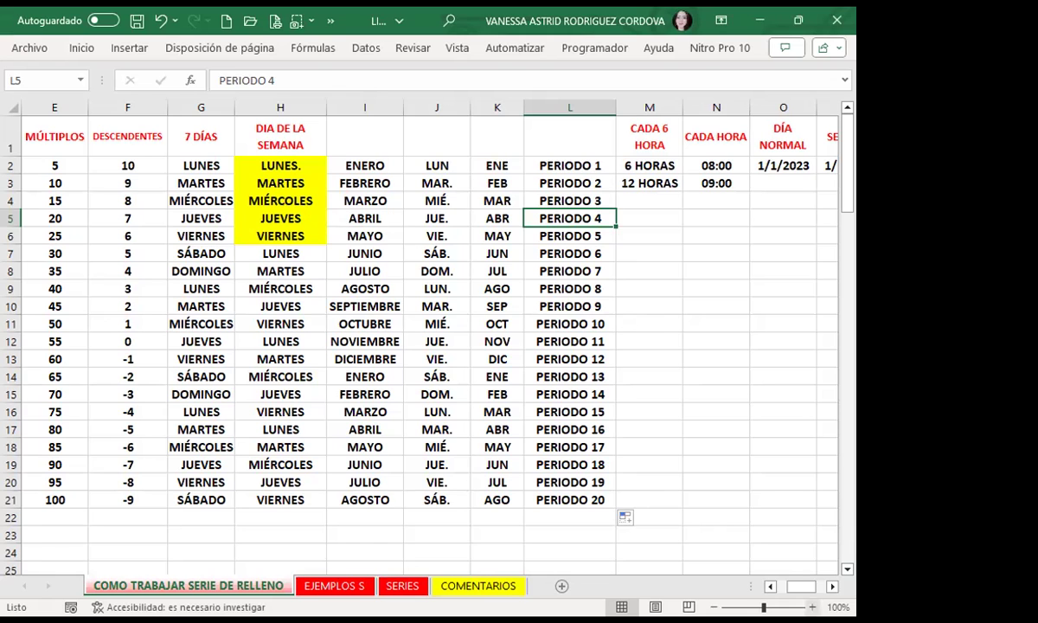
# - Auto-fill the 6 HORAS / 12 HORAS pair in column M down to 120 HORAS in row 21
pyautogui.hscroll(2, 780, 549)
pyautogui.hscroll(1, 403, 297)
pyautogui.click(430, 257)
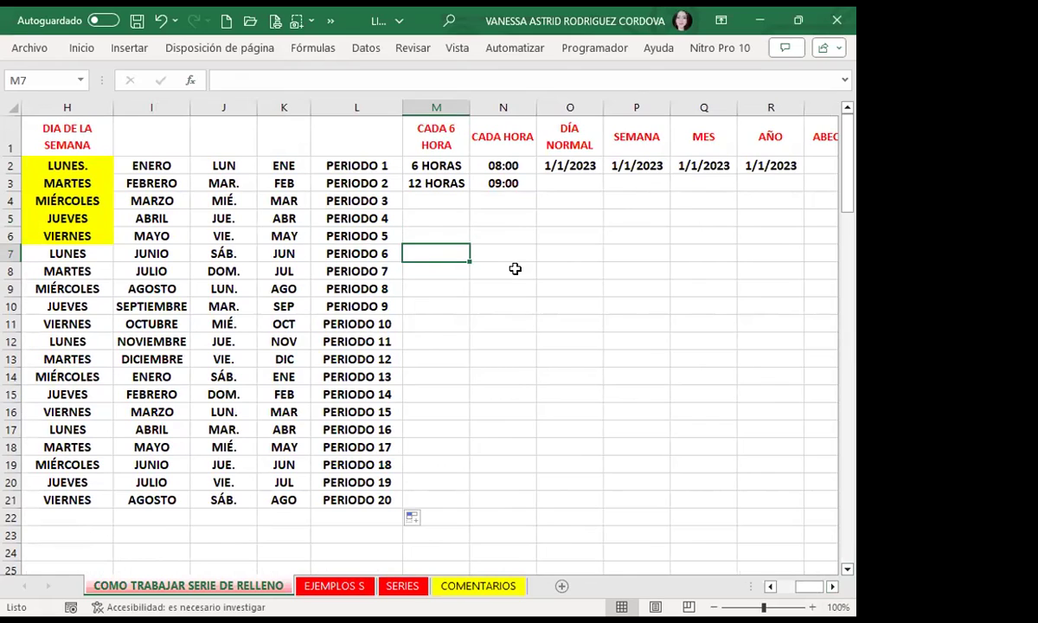
pyautogui.click(422, 167)
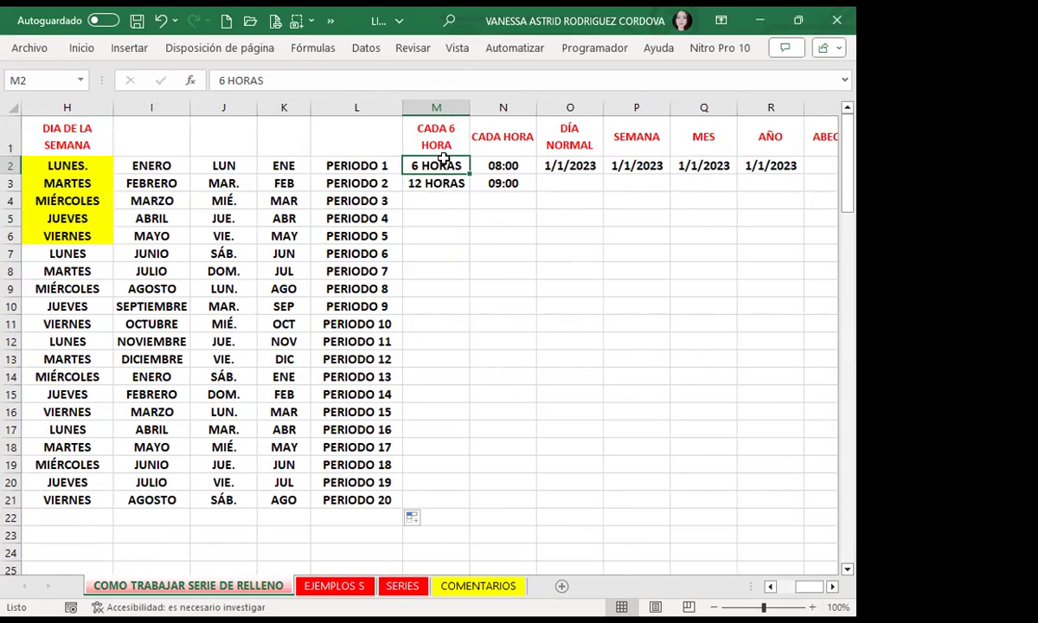
pyautogui.moveTo(419, 165); pyautogui.dragTo(429, 184)
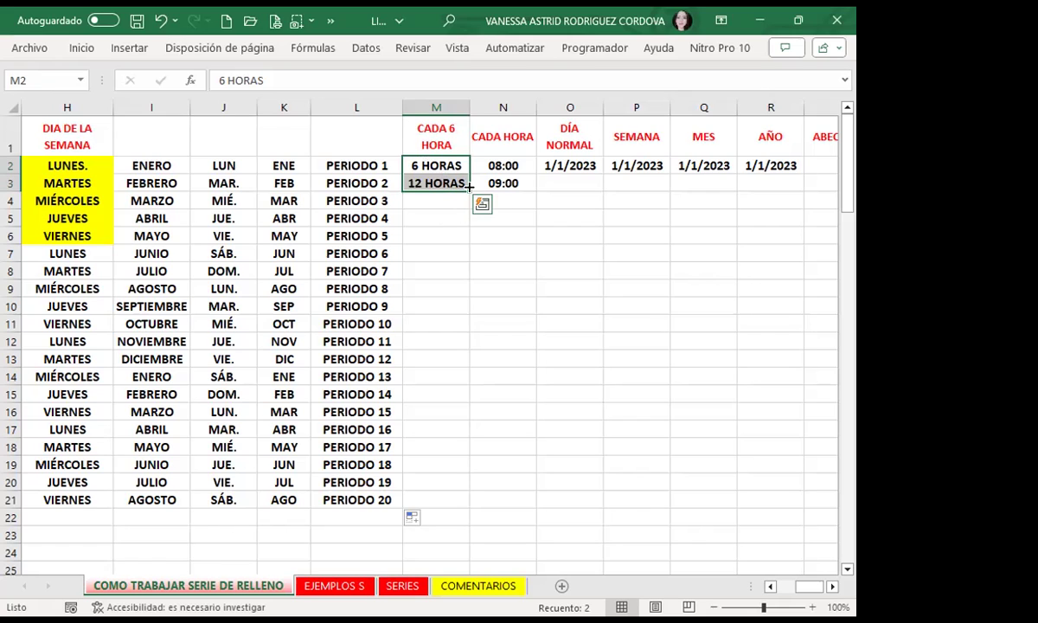
pyautogui.doubleClick(470, 187)
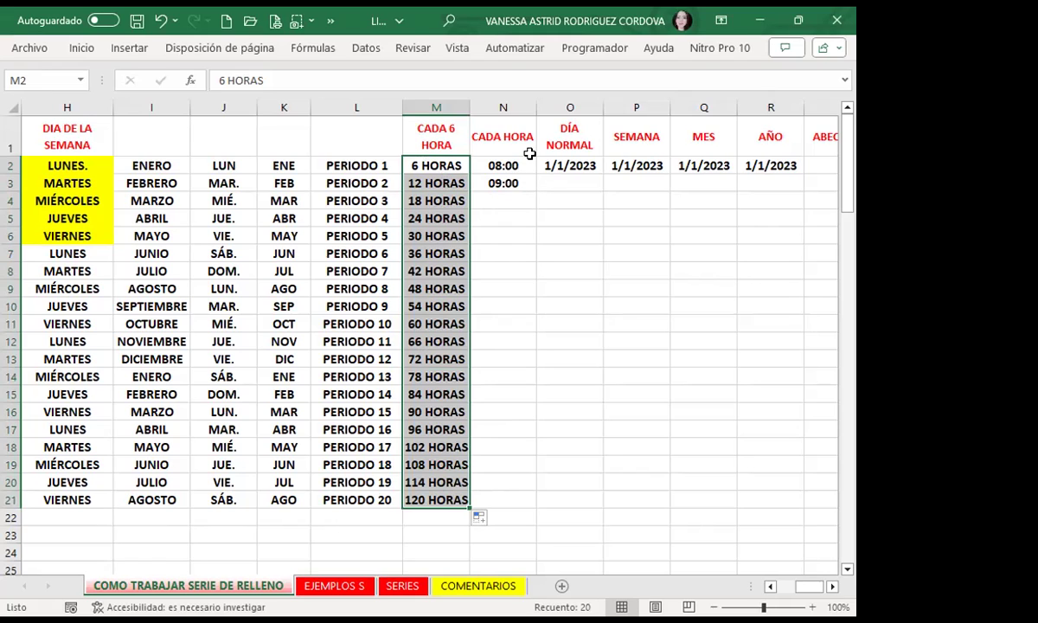
pyautogui.click(504, 165)
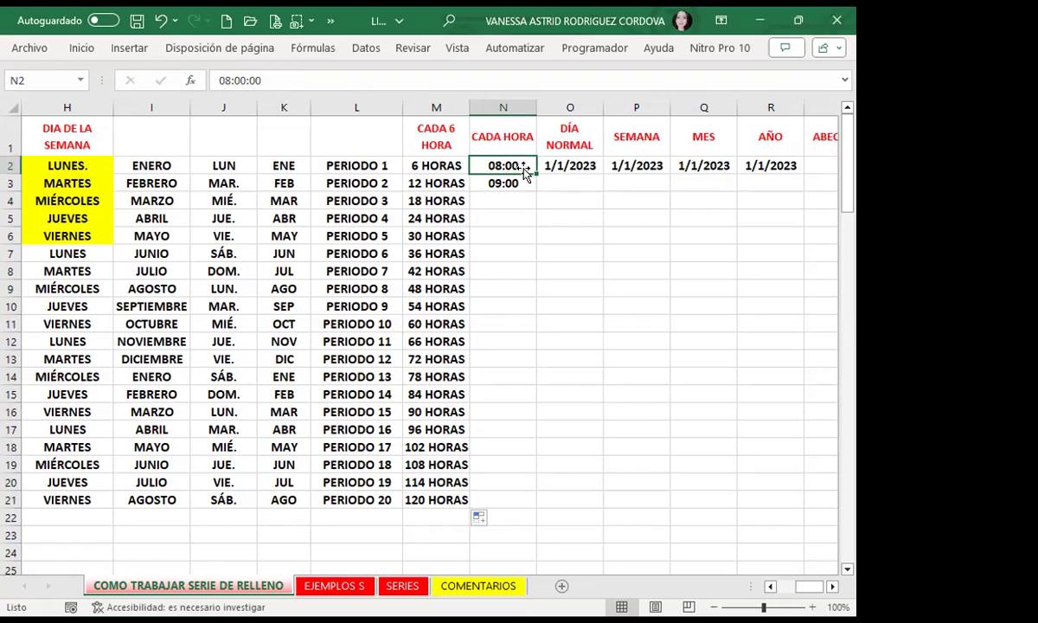
# - Auto-fill the 08:00 / 09:00 pair in column N hourly down to 03:00 in row 21
pyautogui.moveTo(523, 169); pyautogui.dragTo(525, 183)
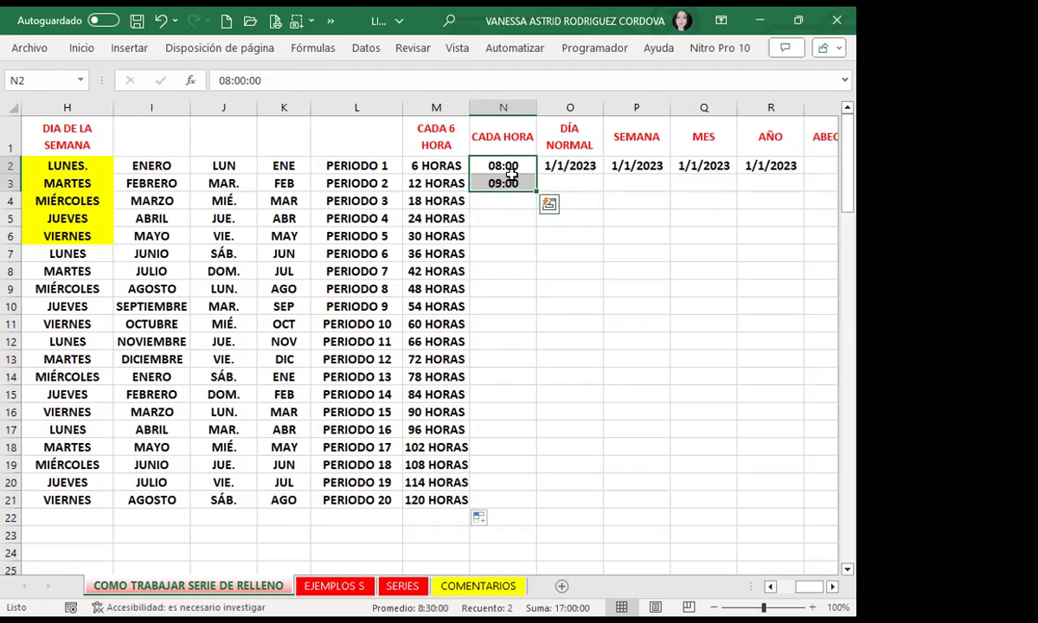
pyautogui.doubleClick(536, 190)
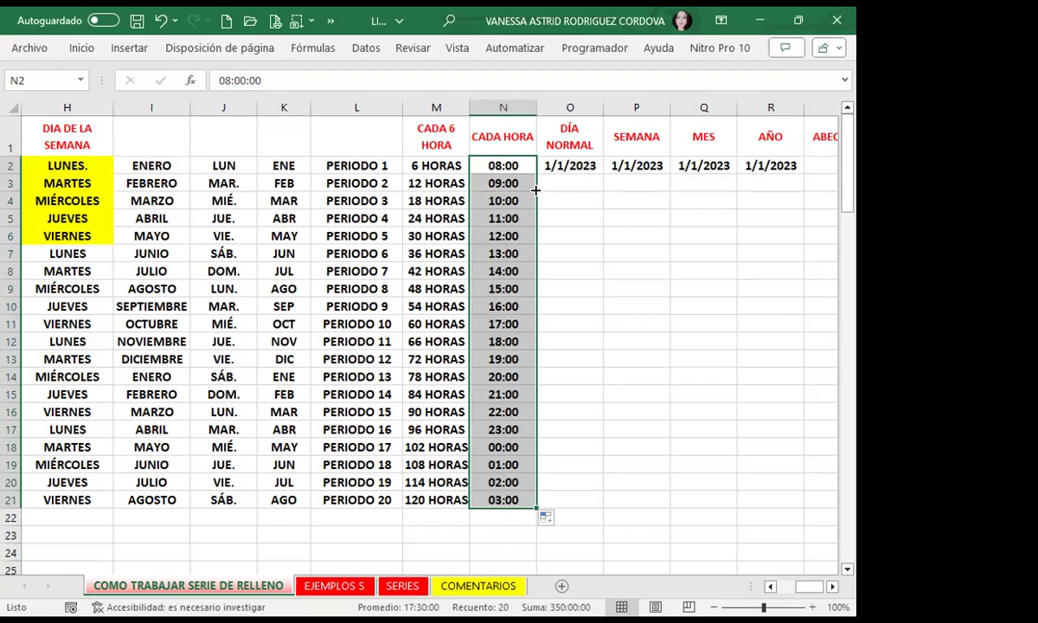
pyautogui.click(516, 426)
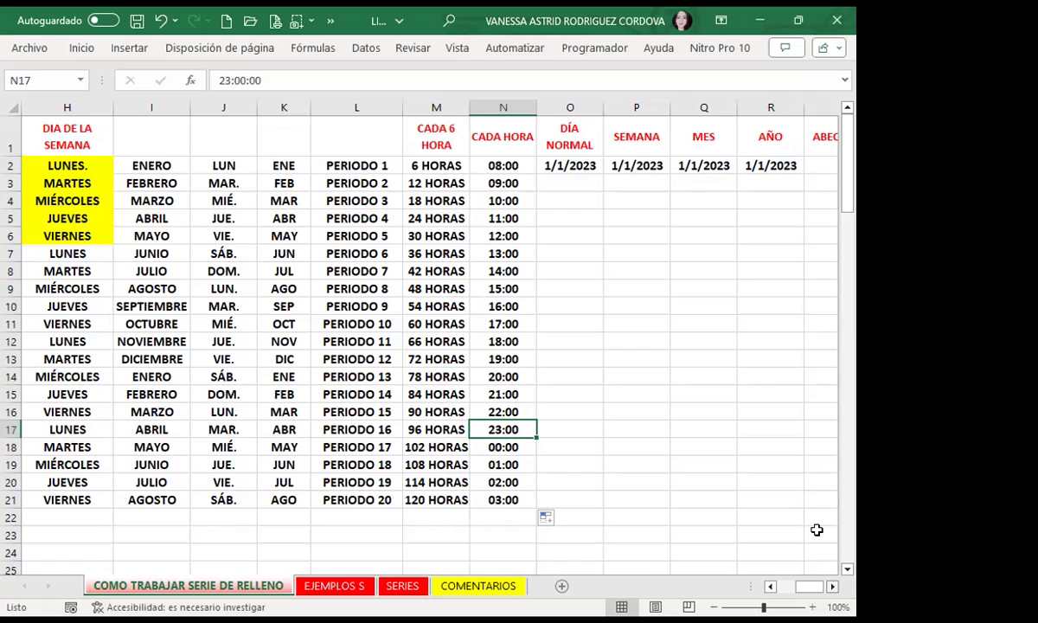
pyautogui.hscroll(1, 817, 530)
pyautogui.press('Up')
pyautogui.press('Up')
pyautogui.press('Up')
pyautogui.press('Up')
pyautogui.press('Up')
pyautogui.press('Up')
pyautogui.click(478, 165)
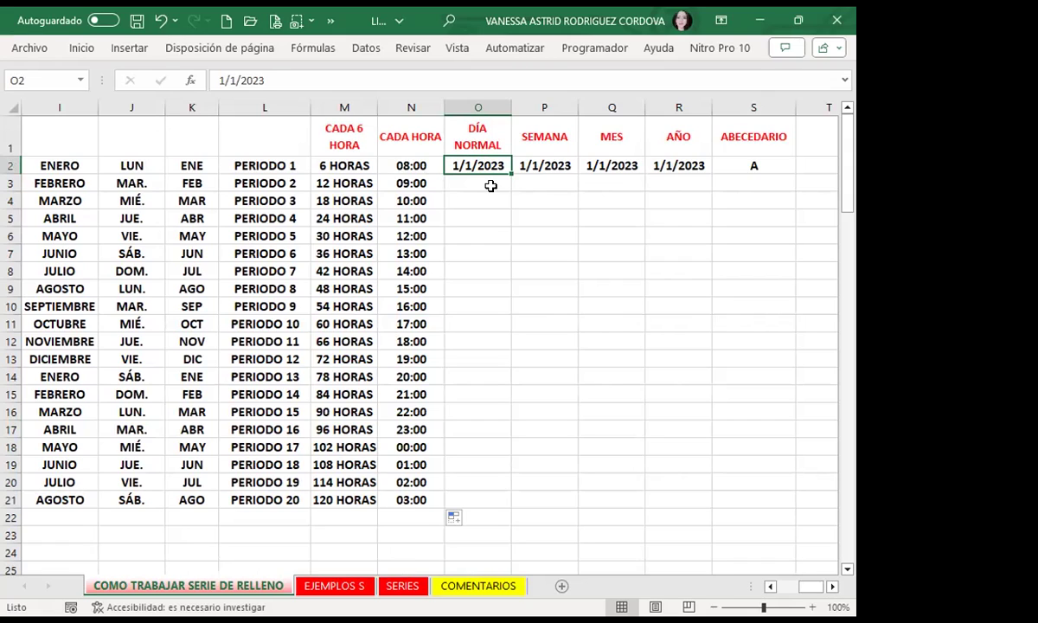
# - Auto-fill O2's 1/1/2023 date daily down to 20/1/2023 in row 21
pyautogui.doubleClick(511, 175)
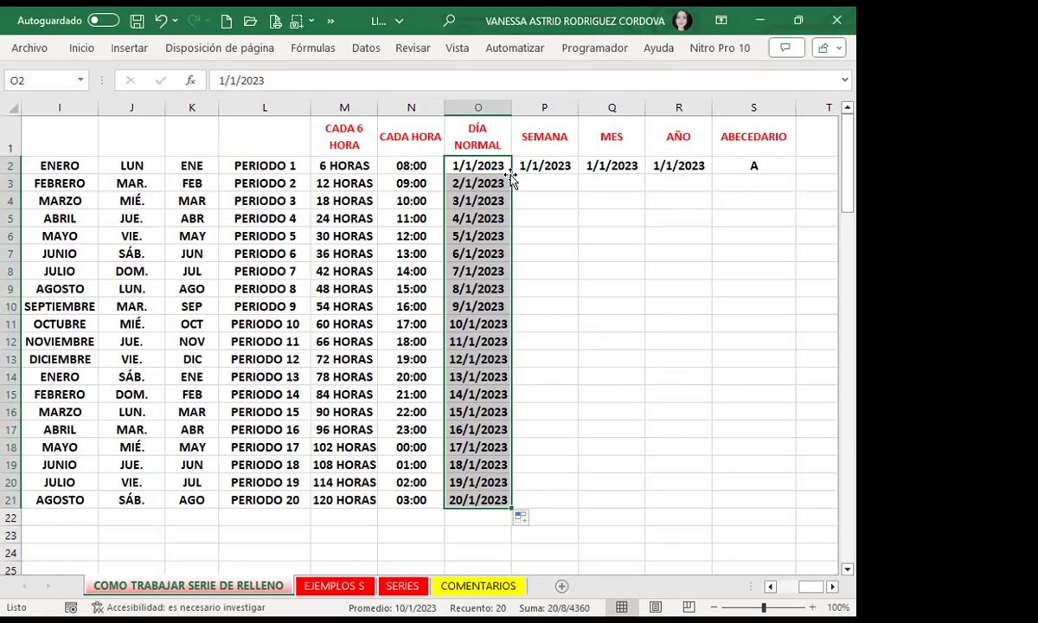
pyautogui.click(514, 157)
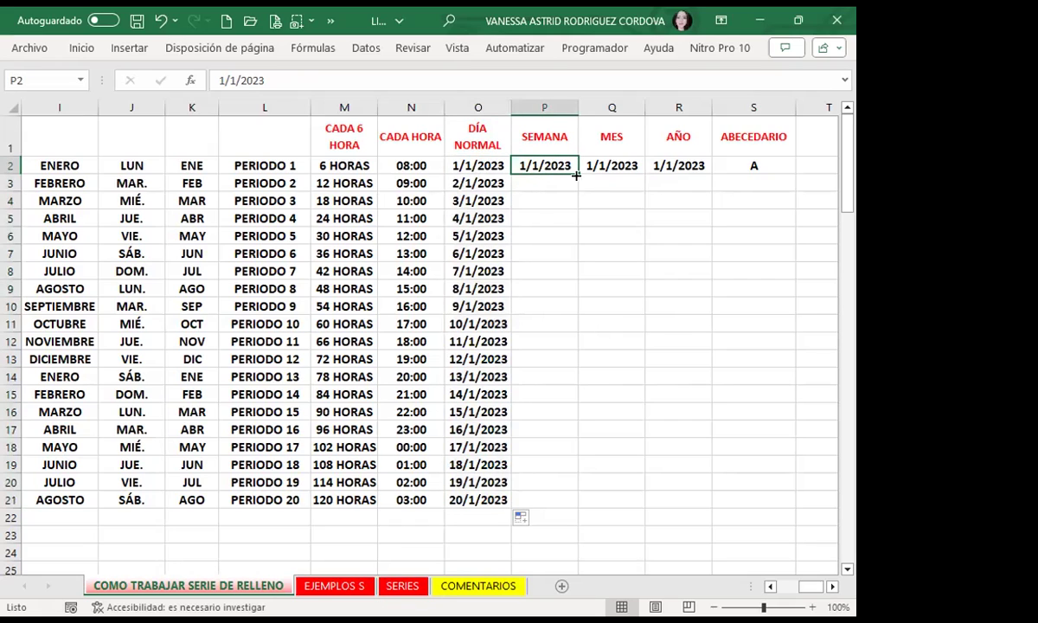
# - Fill P2:P21 with working weekdays only, from 1/1/2023 to 26/1/2023
pyautogui.moveTo(578, 174); pyautogui.dragTo(544, 515)
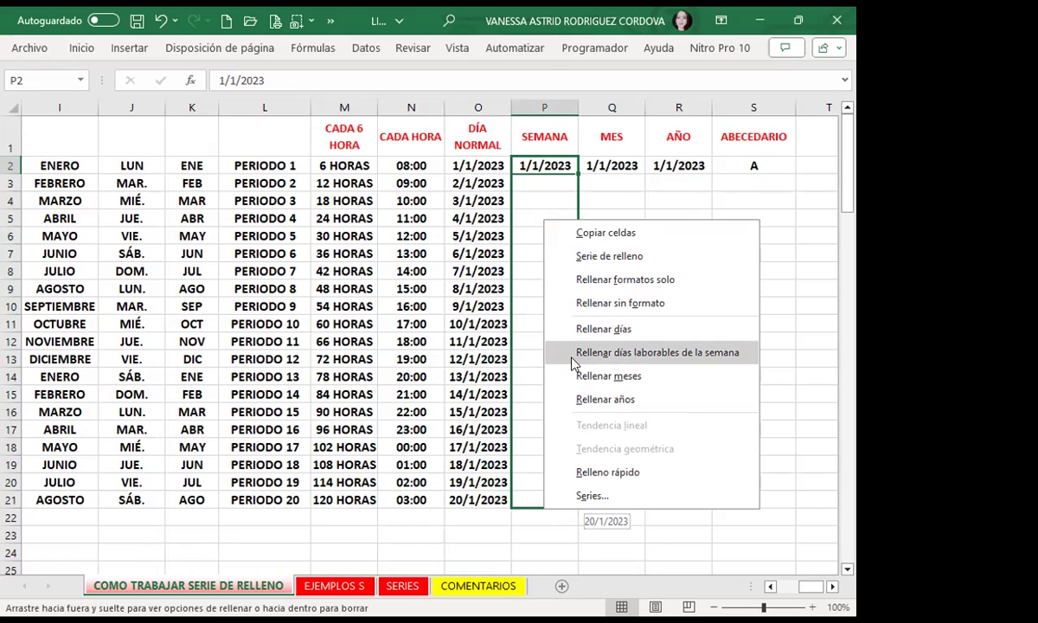
pyautogui.click(676, 354)
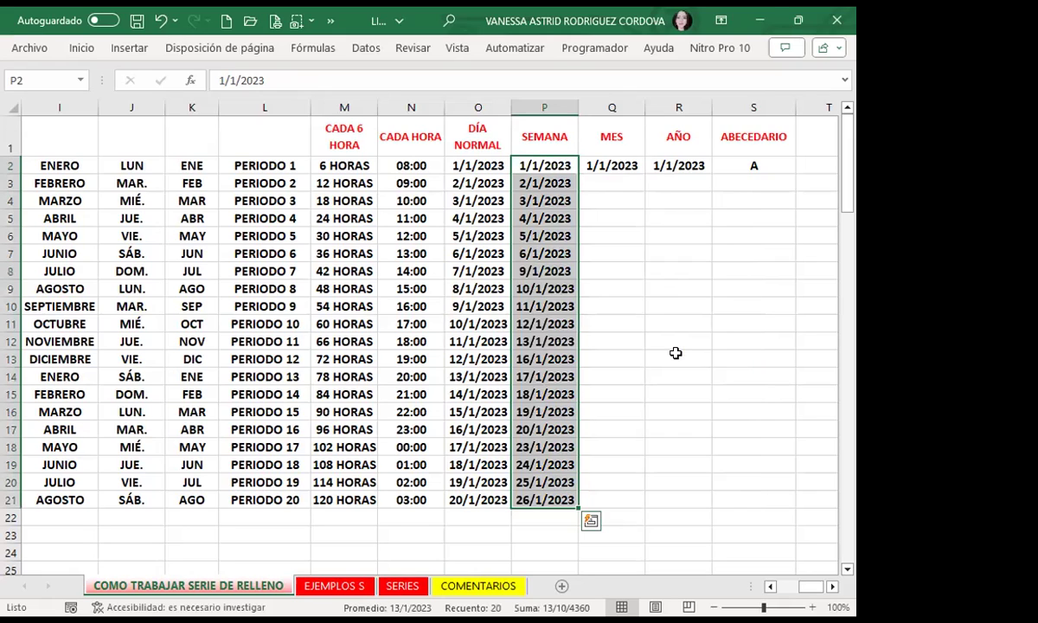
pyautogui.click(542, 169)
# - Check the filled dates 2/1/2023 through 13/1/2023 to confirm weekends are skipped
pyautogui.click(530, 182)
pyautogui.click(531, 200)
pyautogui.click(530, 216)
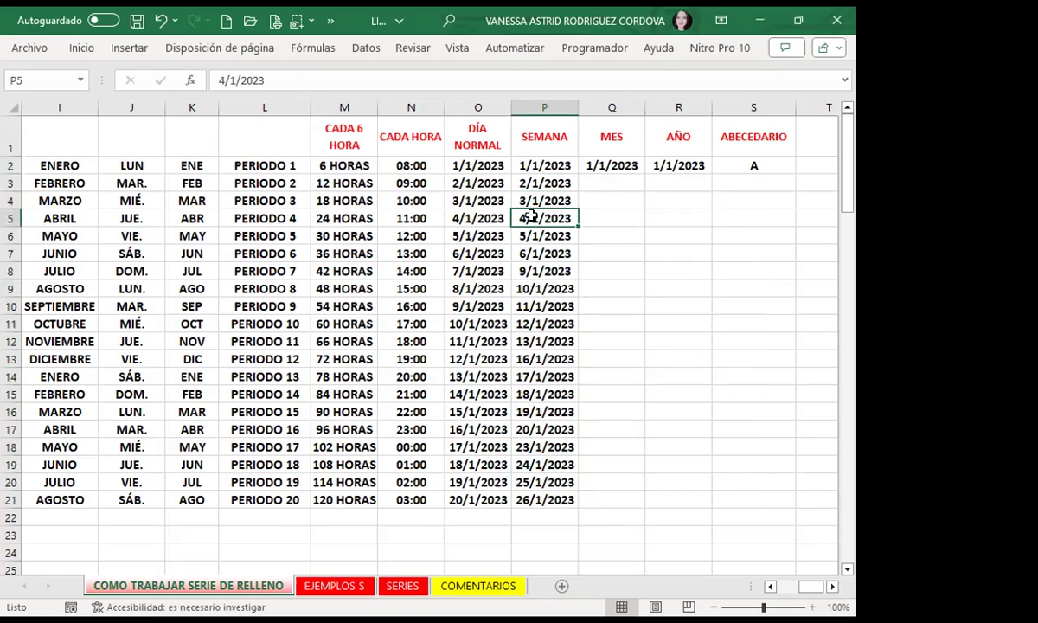
pyautogui.click(530, 233)
pyautogui.click(529, 253)
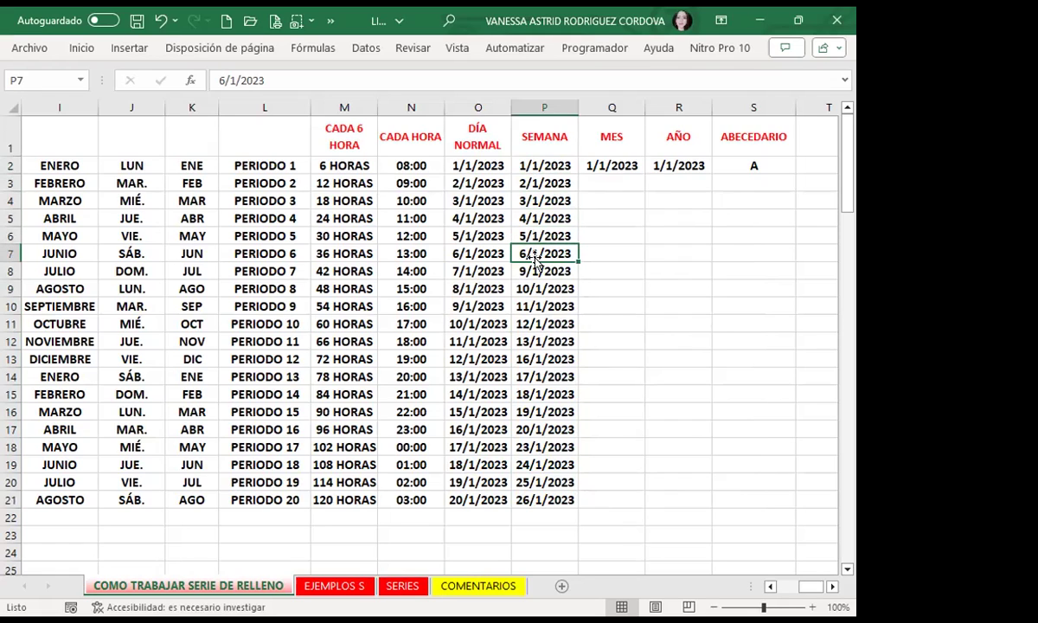
pyautogui.click(531, 271)
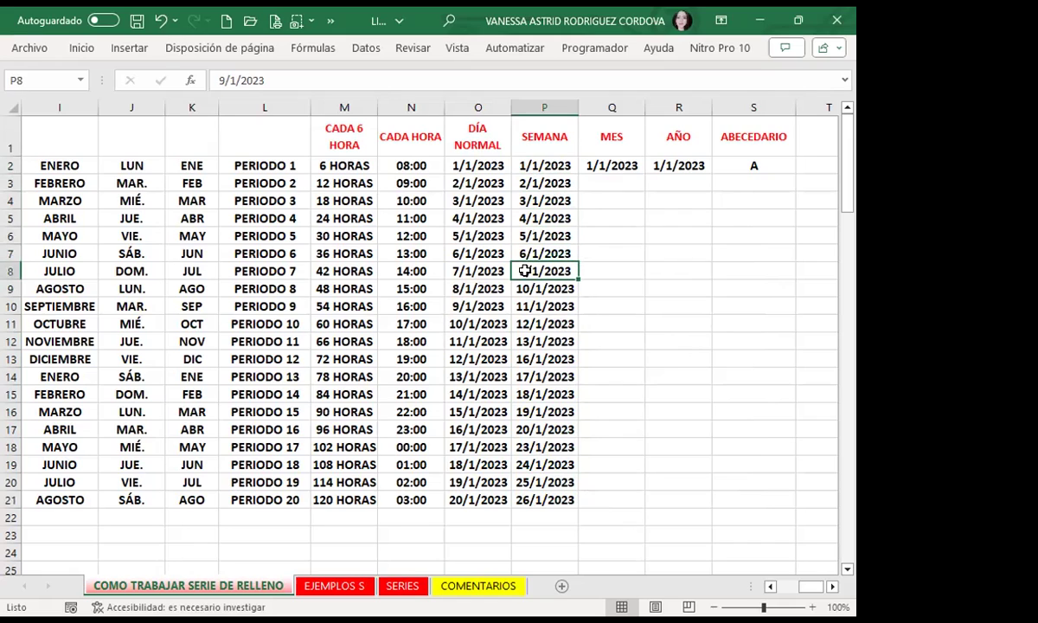
pyautogui.click(530, 289)
pyautogui.click(529, 306)
pyautogui.click(530, 324)
pyautogui.click(530, 341)
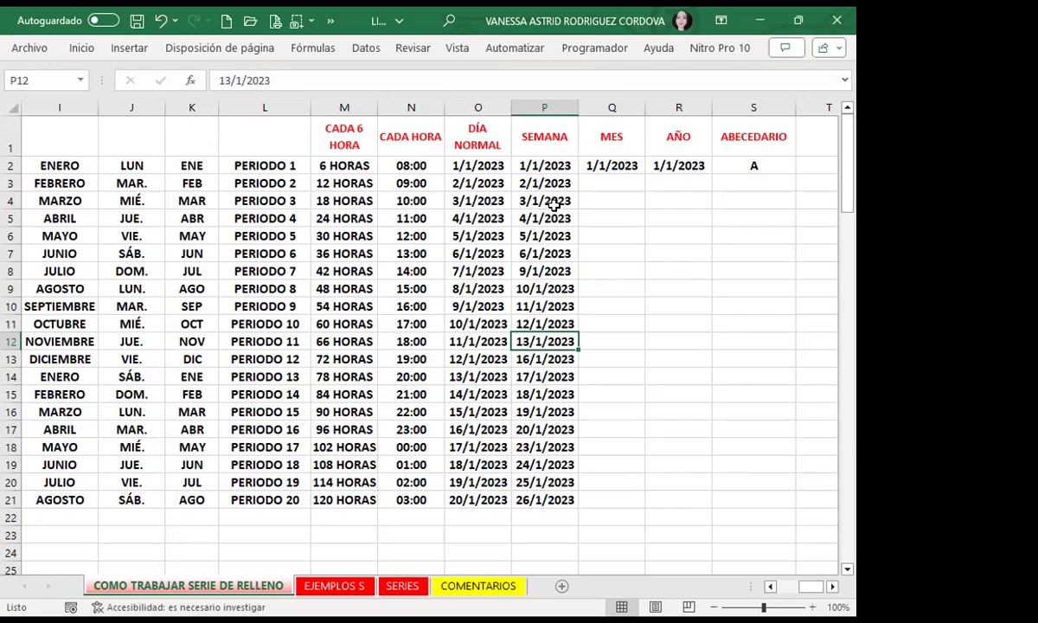
pyautogui.click(554, 204)
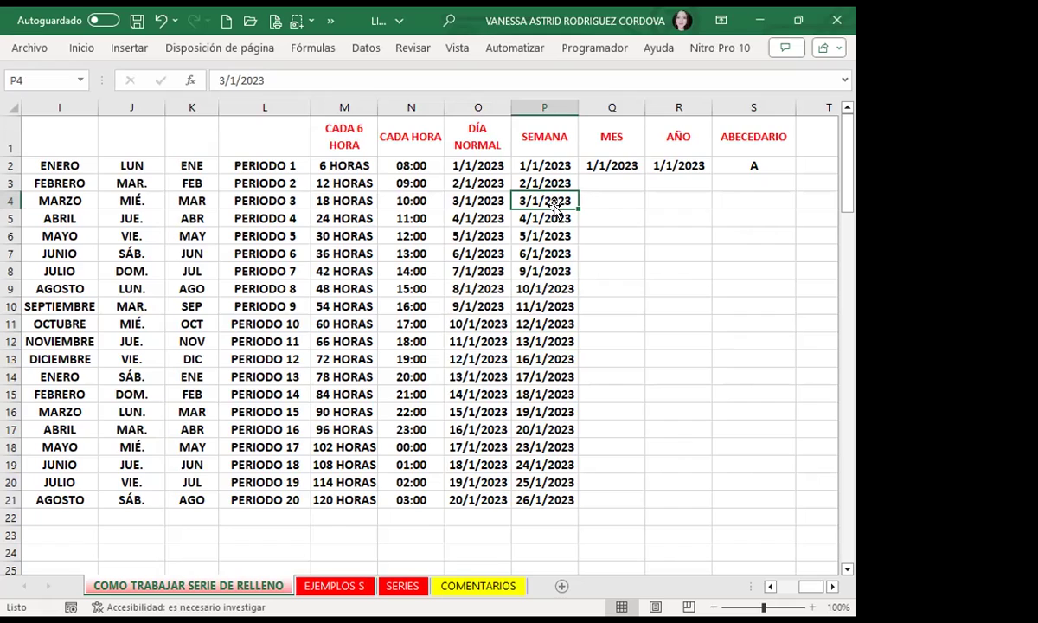
pyautogui.click(555, 184)
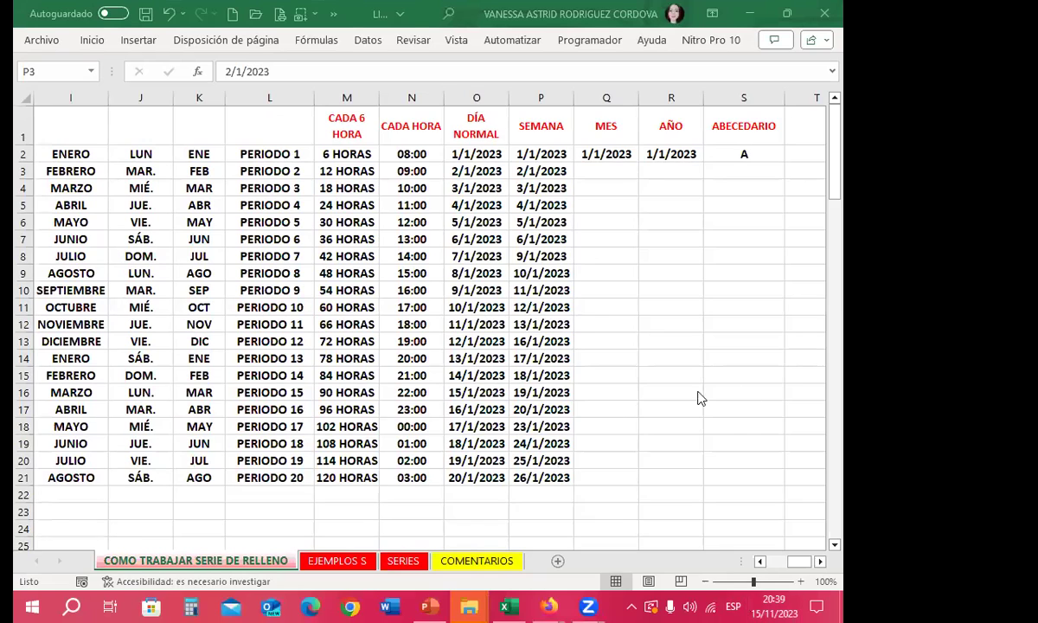
# - Open the Windows calendar flyout and display January 2023
pyautogui.press('super+alt+d')
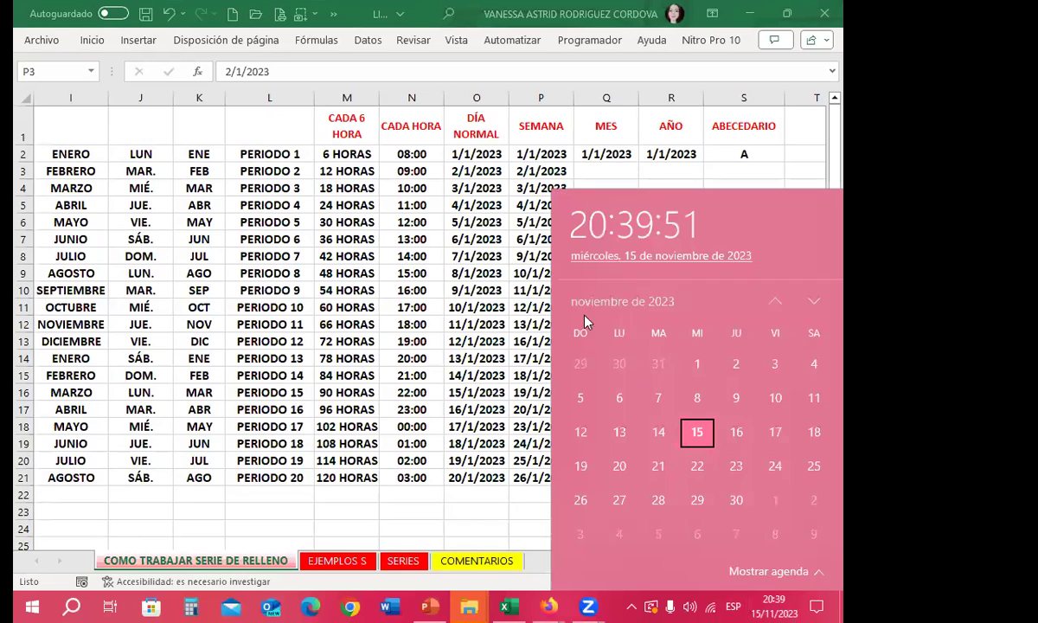
pyautogui.click(616, 303)
pyautogui.click(597, 351)
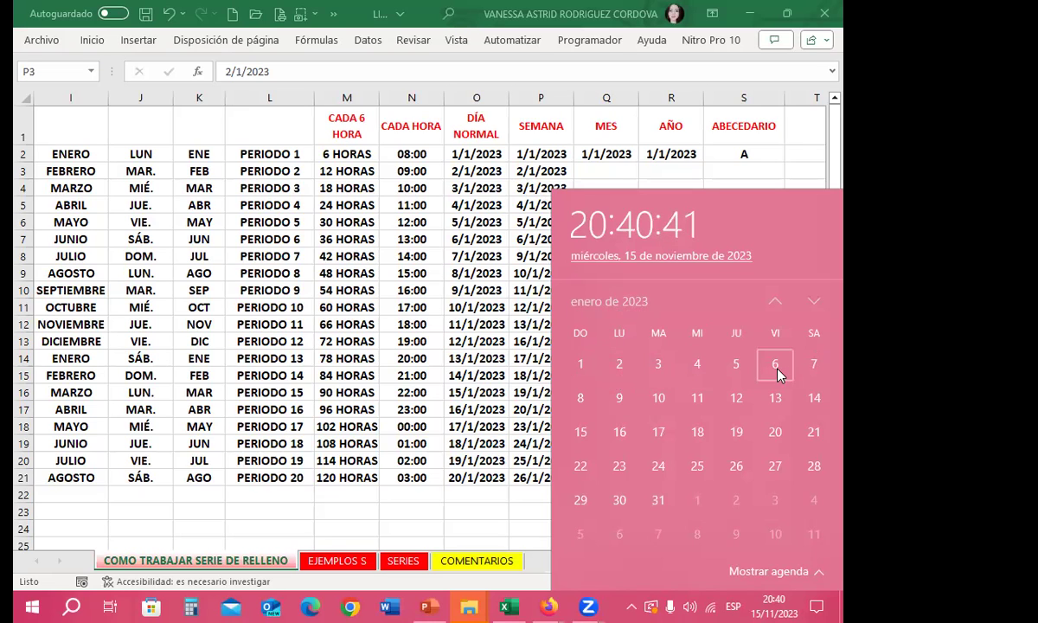
# - Close the calendar and review the SEMANA dates 1/1/2023 through 6/1/2023
pyautogui.click(529, 245)
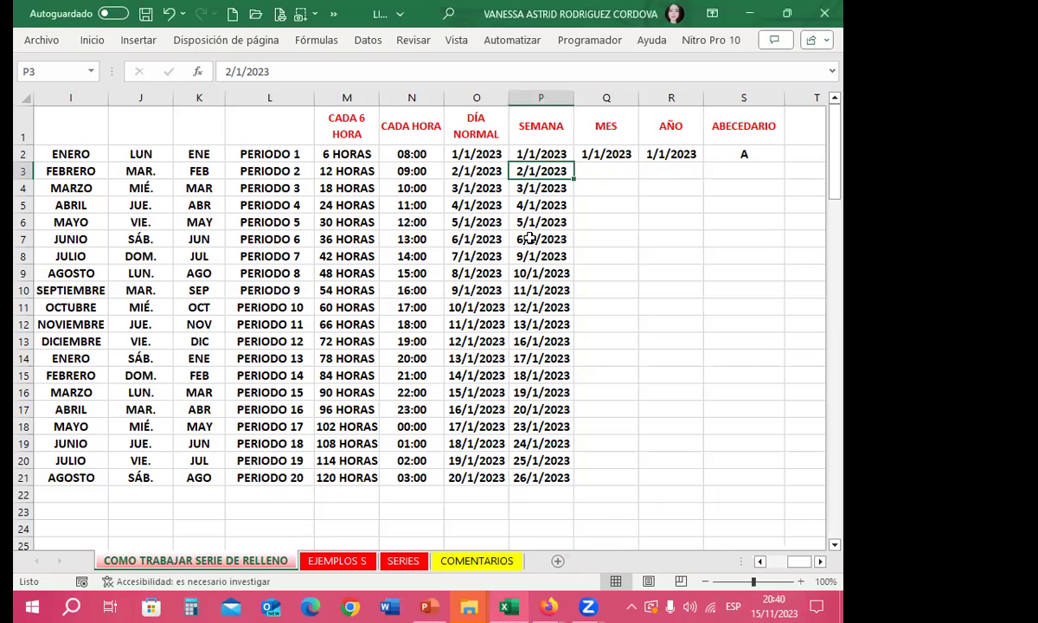
pyautogui.click(533, 154)
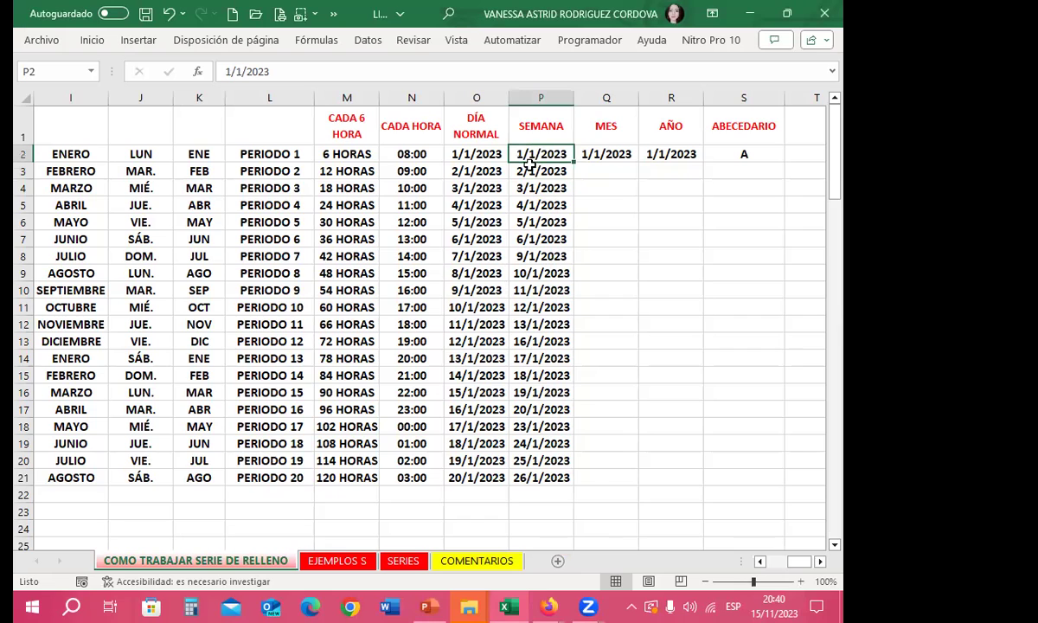
pyautogui.click(529, 170)
pyautogui.click(529, 187)
pyautogui.click(529, 205)
pyautogui.click(529, 223)
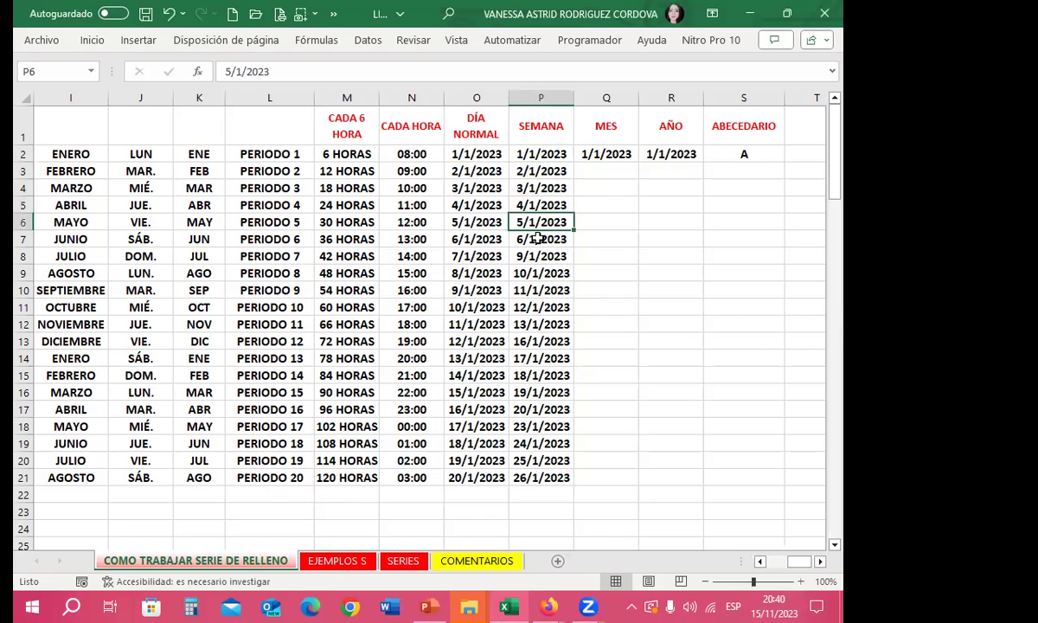
pyautogui.click(537, 239)
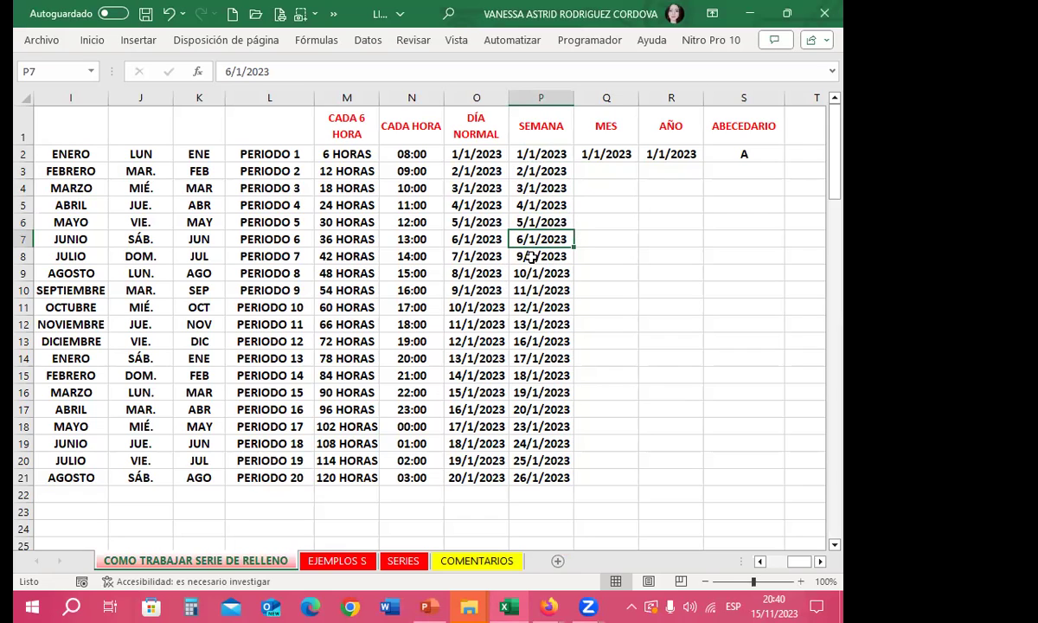
# - Recheck 1/1, 2/1 and 6/1/2023, then select Q2 under MES
pyautogui.click(543, 153)
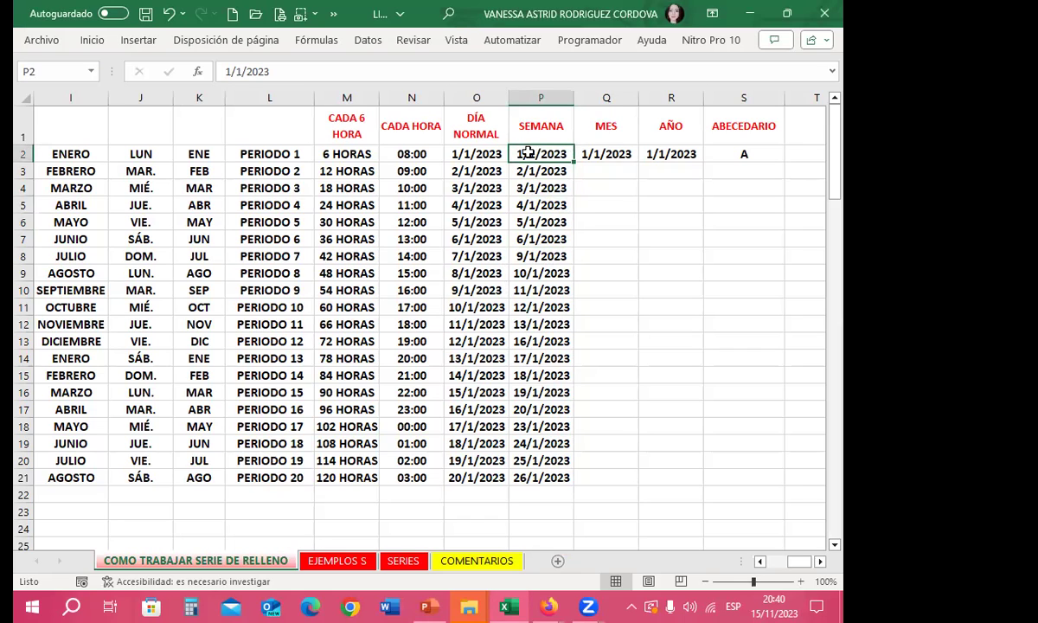
pyautogui.click(536, 172)
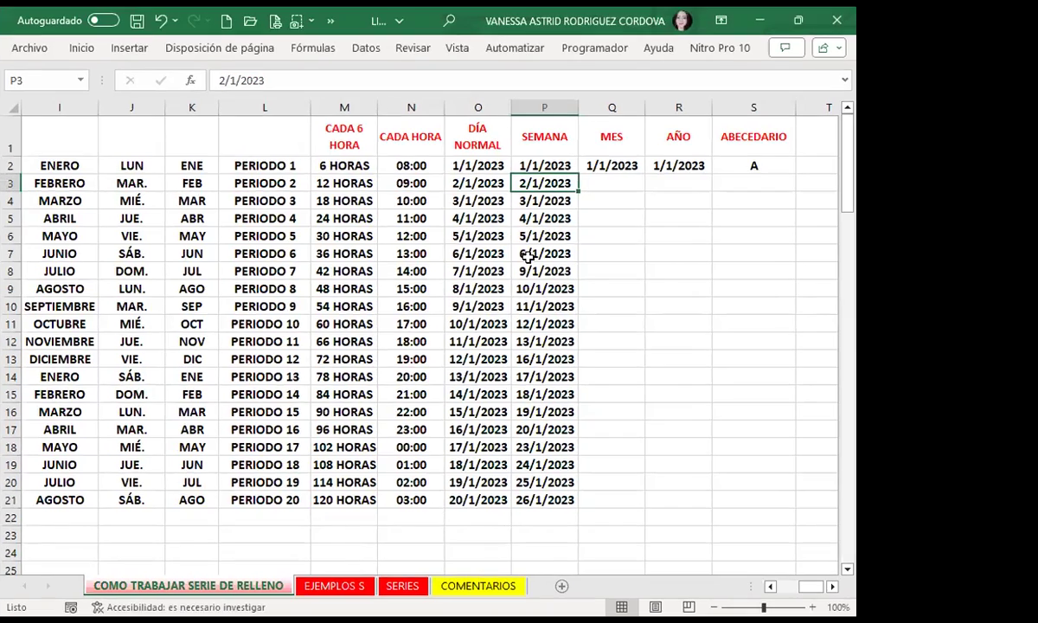
pyautogui.click(531, 237)
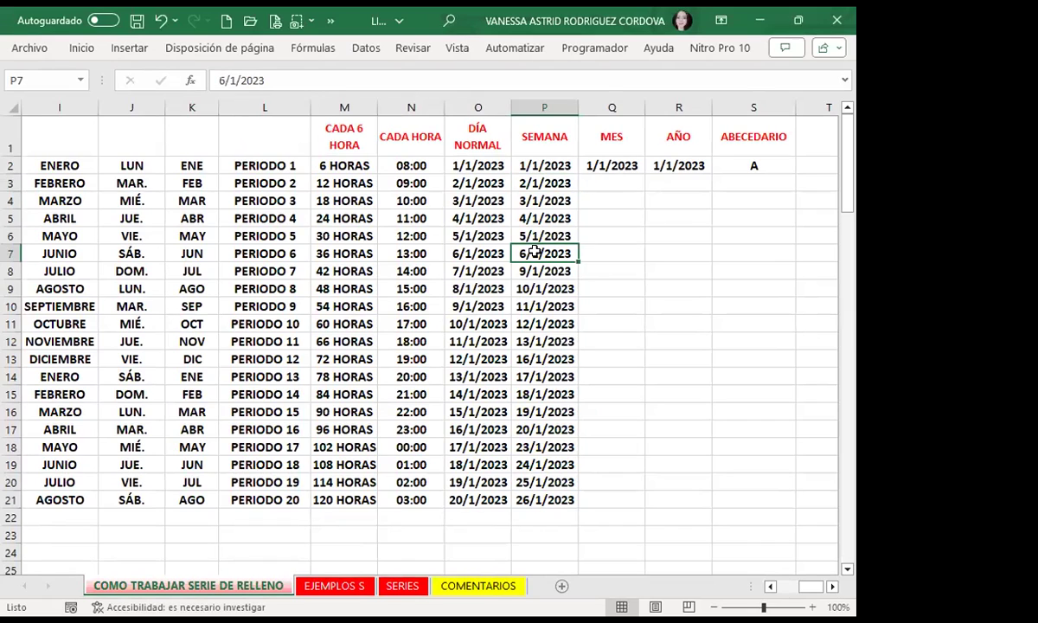
pyautogui.click(621, 165)
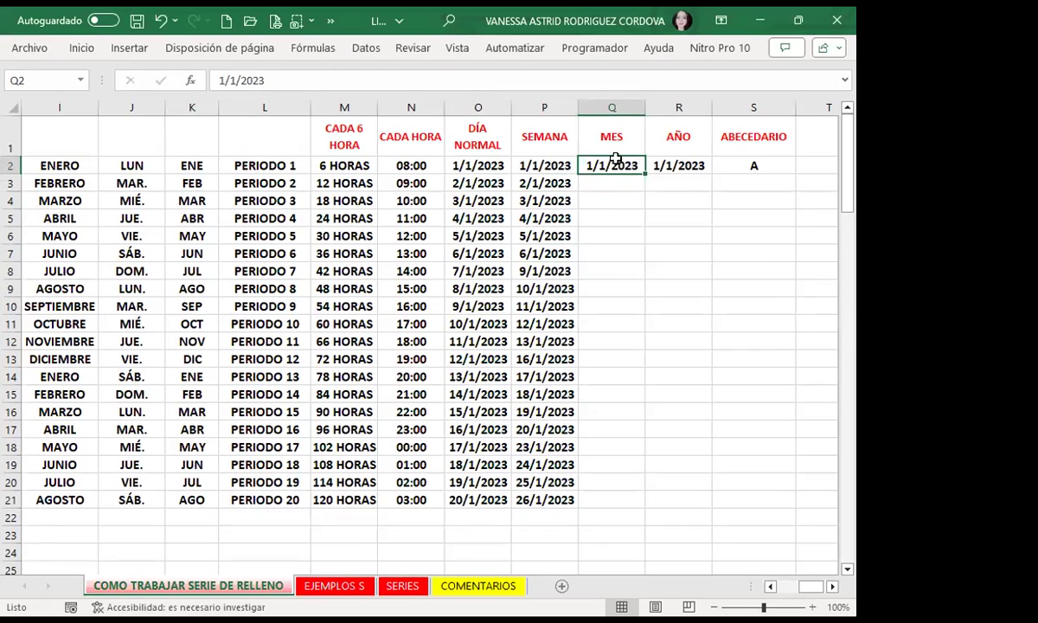
# - Fill Q2 down to Q21 with successive months, ending at 1/8/2024
pyautogui.moveTo(645, 174); pyautogui.dragTo(638, 448)
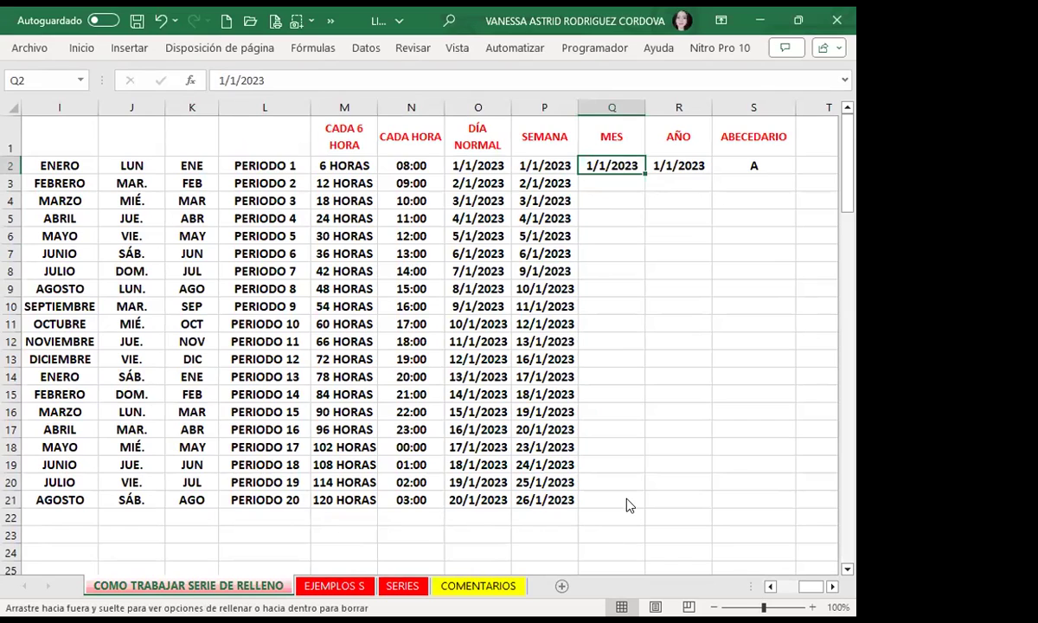
pyautogui.moveTo(630, 511); pyautogui.dragTo(630, 511)
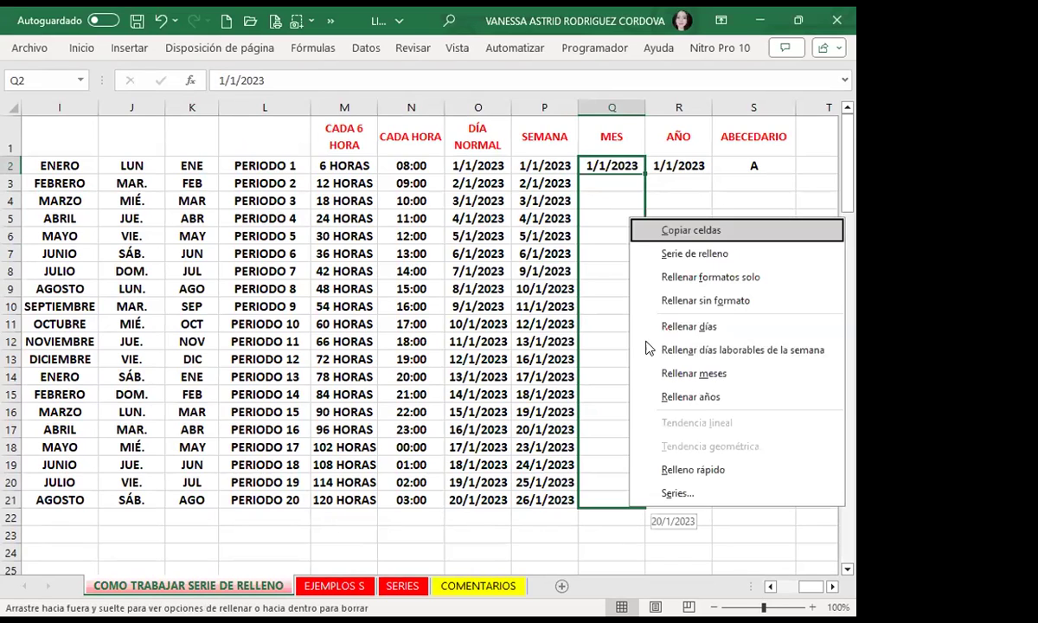
pyautogui.click(702, 374)
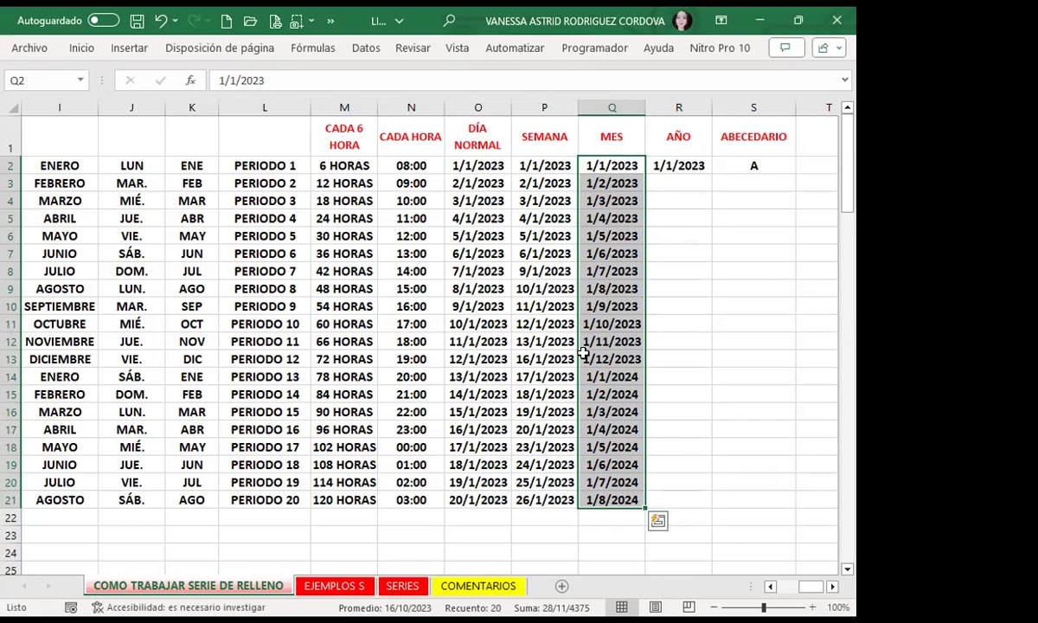
pyautogui.click(611, 355)
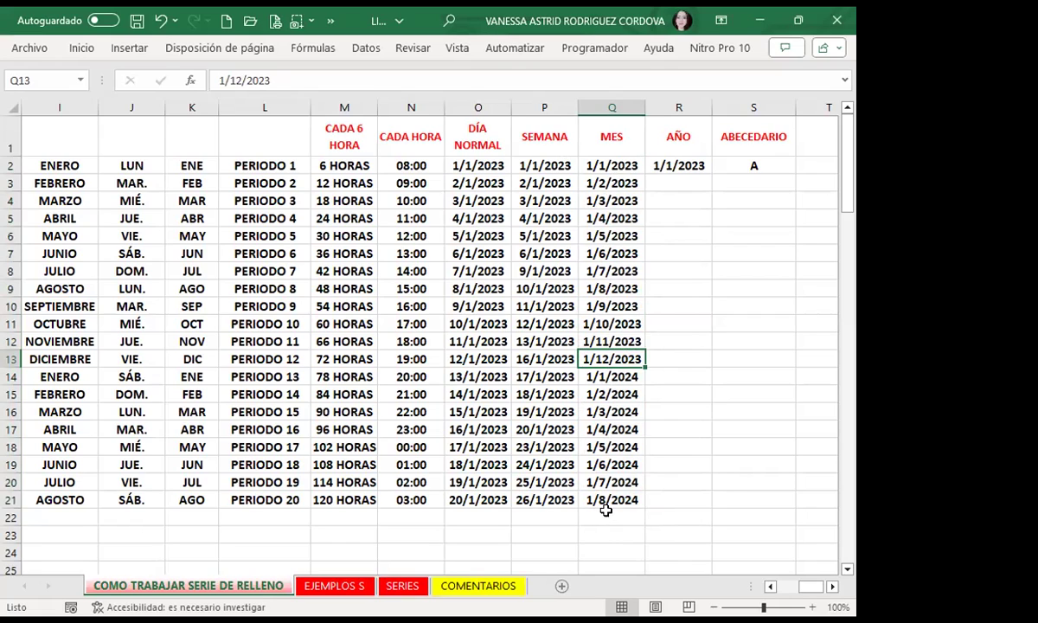
# - Fill R2 down to R21 with successive years, ending at 1/1/2042
pyautogui.click(662, 164)
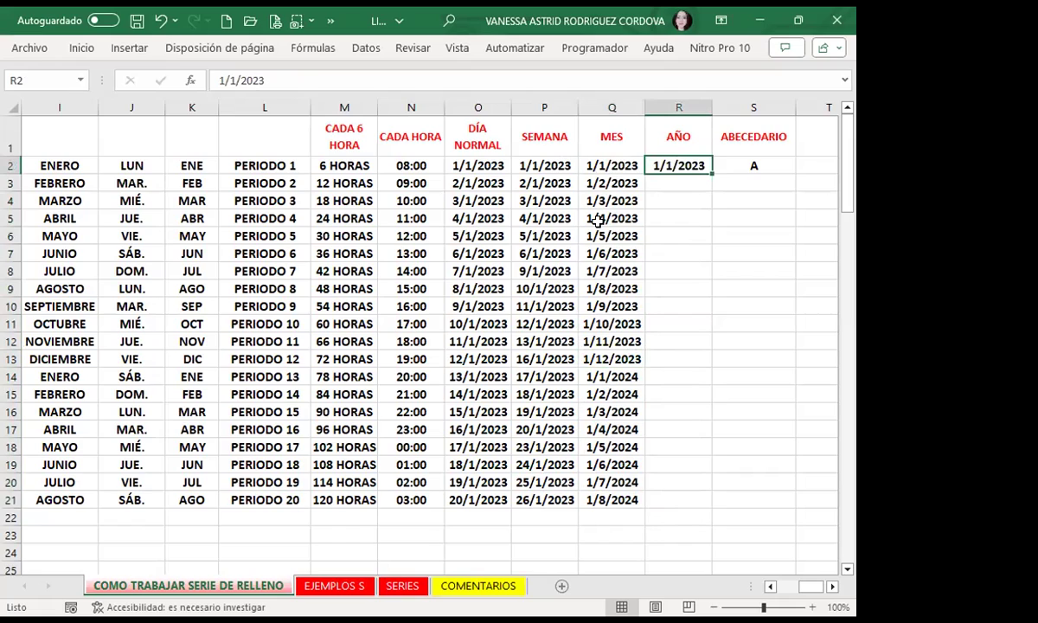
pyautogui.moveTo(702, 175); pyautogui.dragTo(675, 510)
pyautogui.click(534, 396)
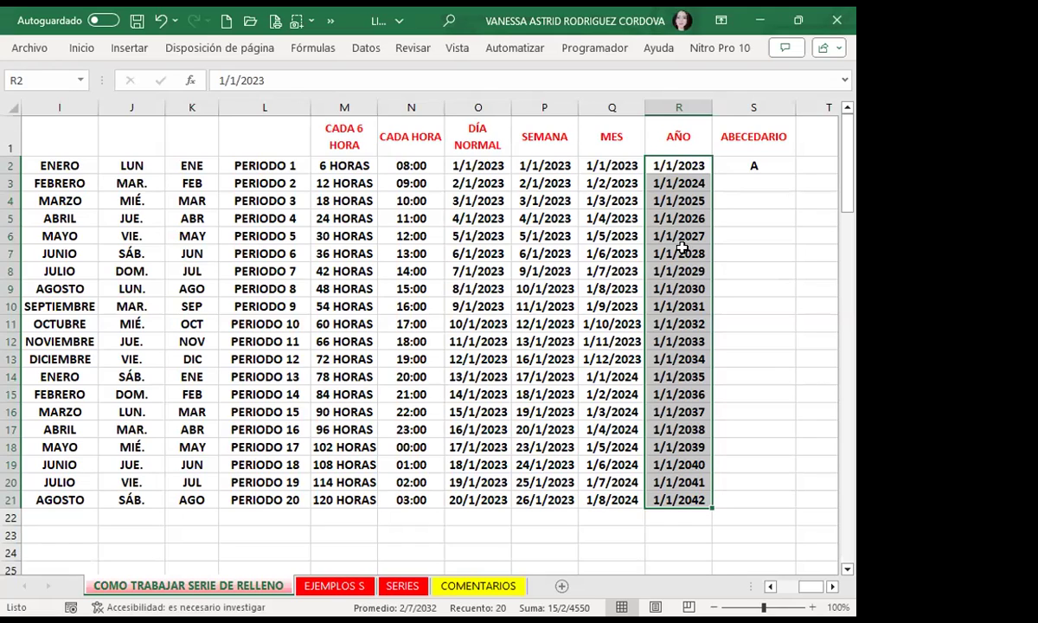
pyautogui.click(763, 215)
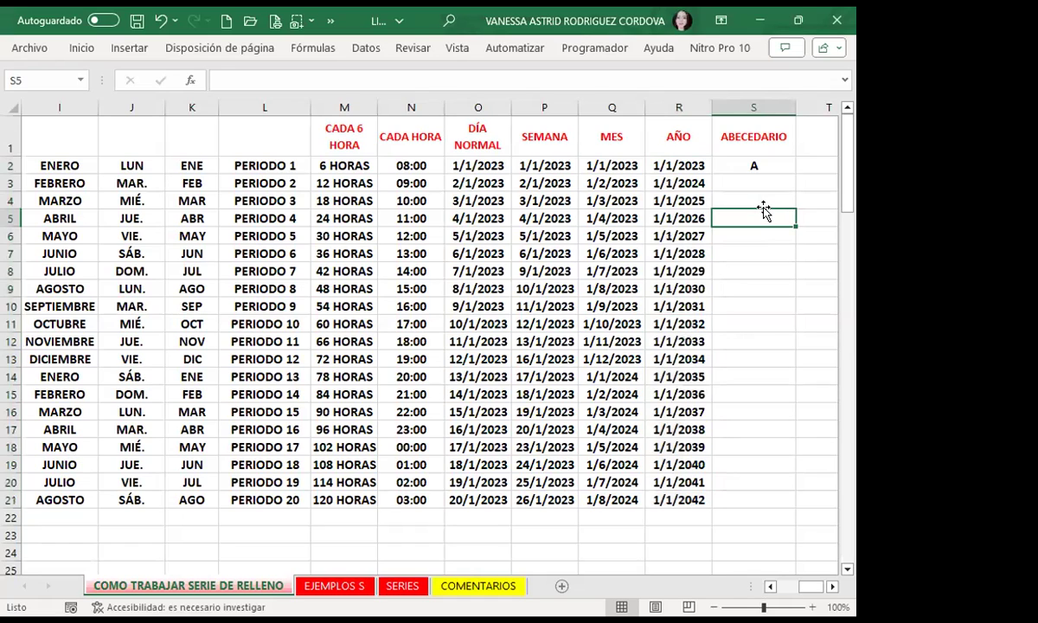
pyautogui.click(770, 166)
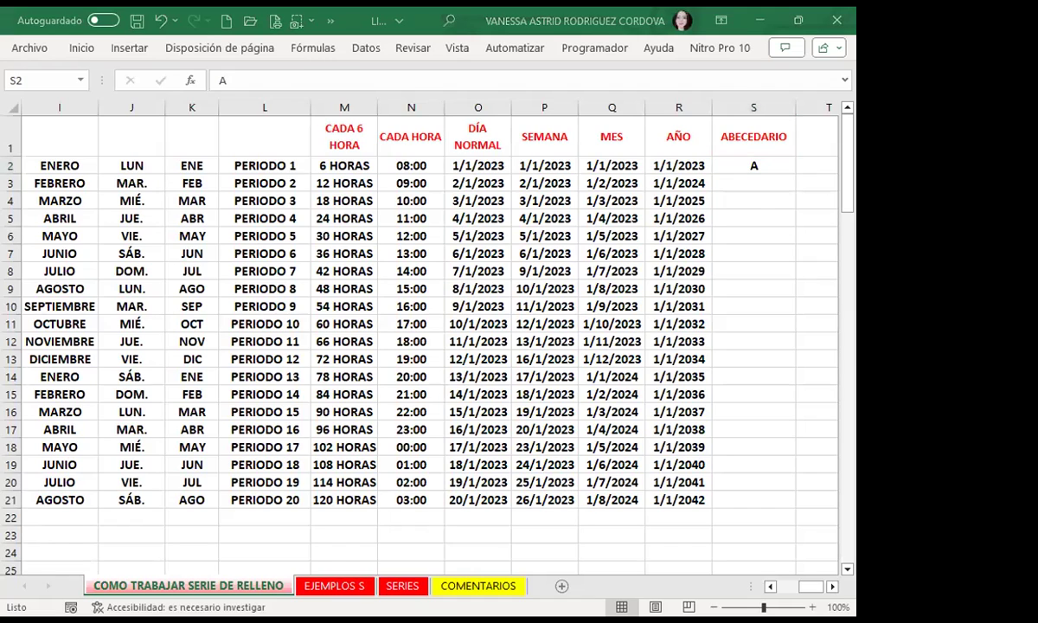
pyautogui.click(783, 167)
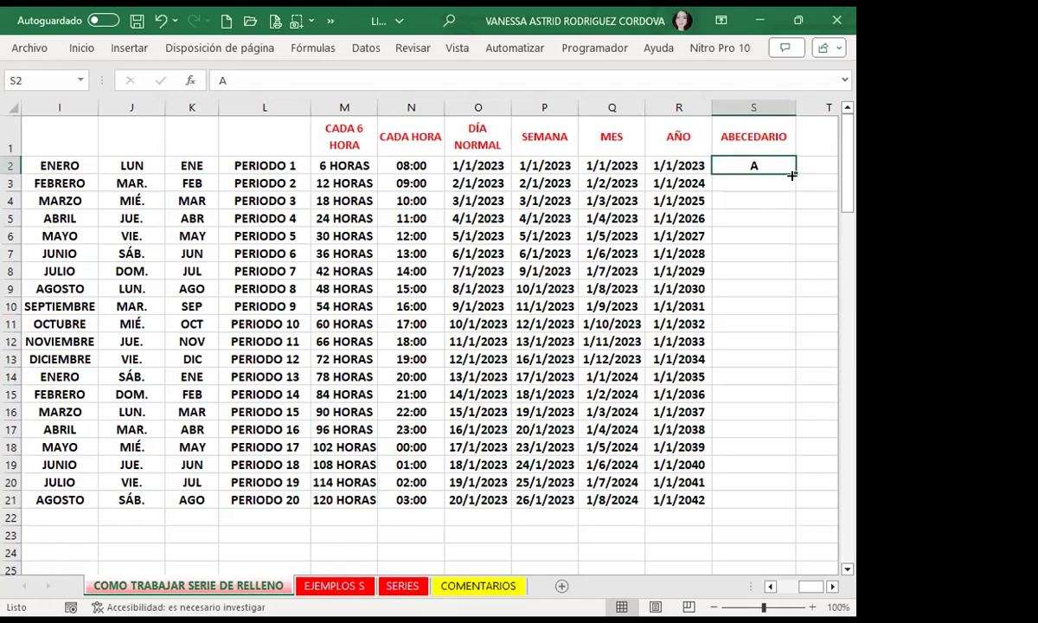
pyautogui.rightClick(781, 256)
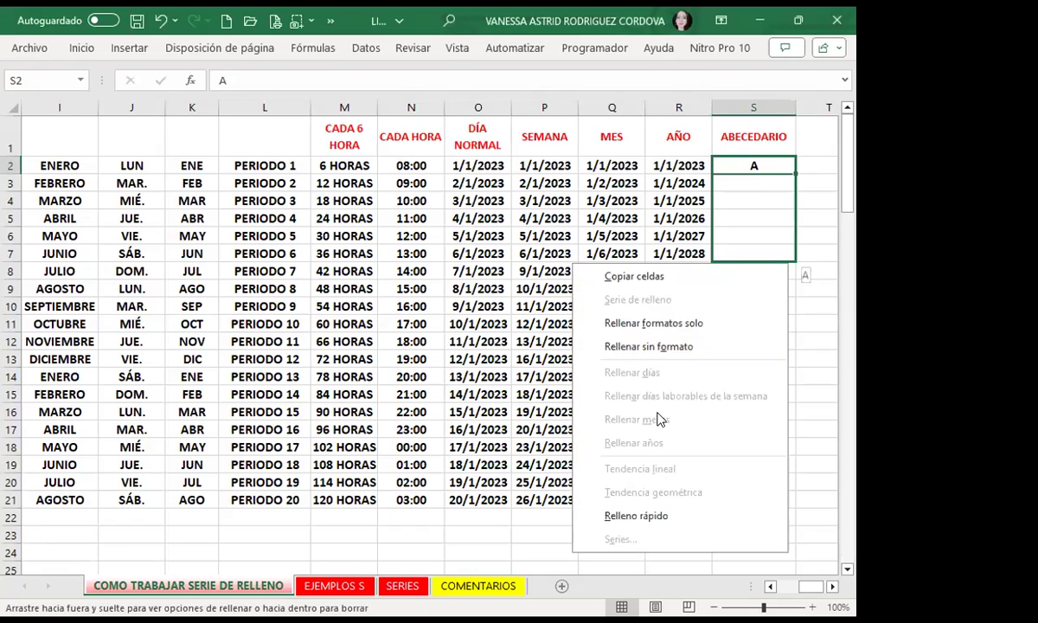
pyautogui.press('Escape')
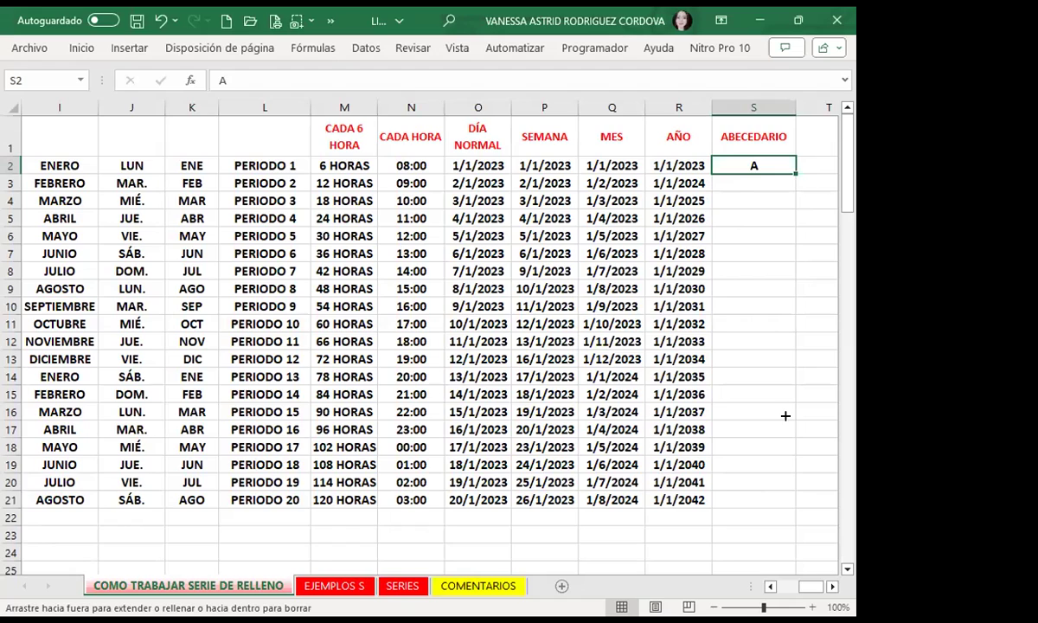
pyautogui.moveTo(786, 416); pyautogui.dragTo(797, 496)
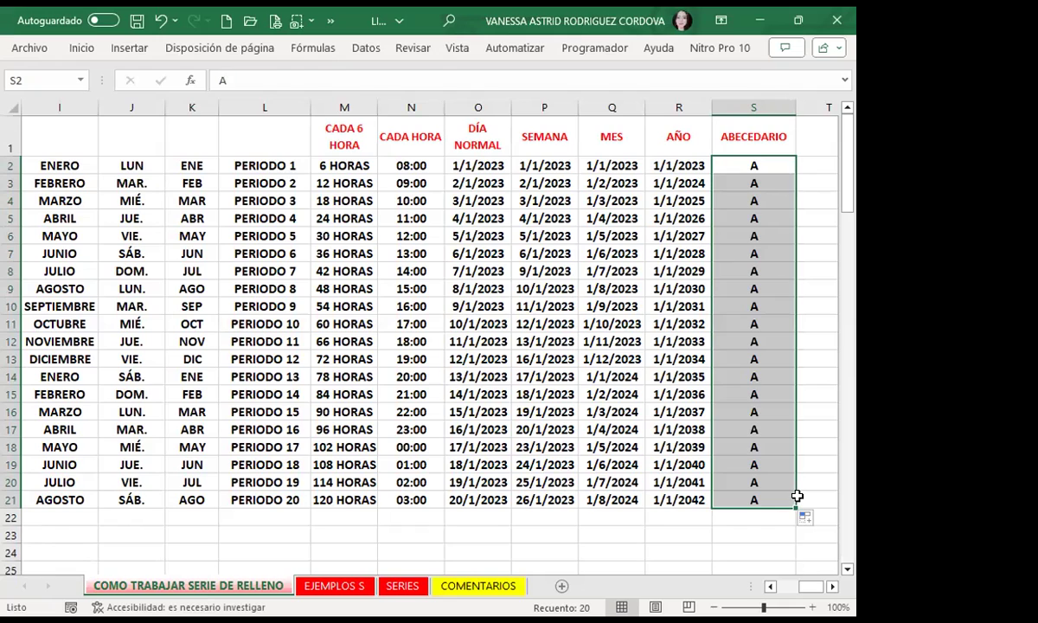
pyautogui.hotkey('ctrl', 'z')
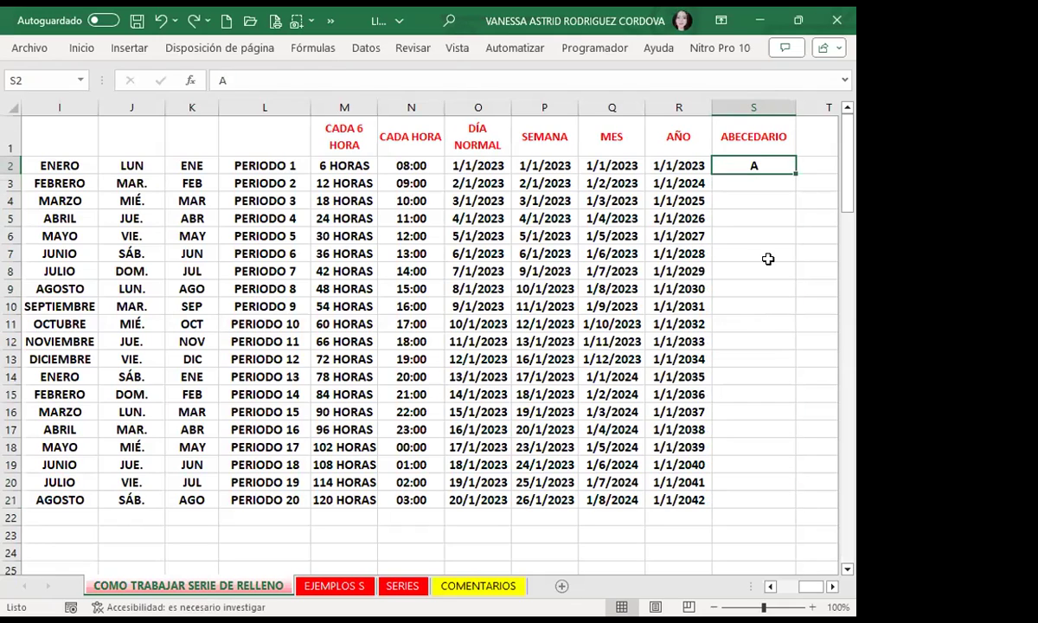
pyautogui.click(759, 171)
# - Select the 27-letter alphabet list (A to Z with Ñ) in B86:B112
pyautogui.click(832, 587)
pyautogui.click(833, 587)
pyautogui.click(832, 586)
pyautogui.moveTo(813, 587)
pyautogui.mouseDown()
pyautogui.moveTo(787, 593)
pyautogui.moveTo(216, 402)
pyautogui.mouseUp()
pyautogui.scroll(-20, 215, 386)
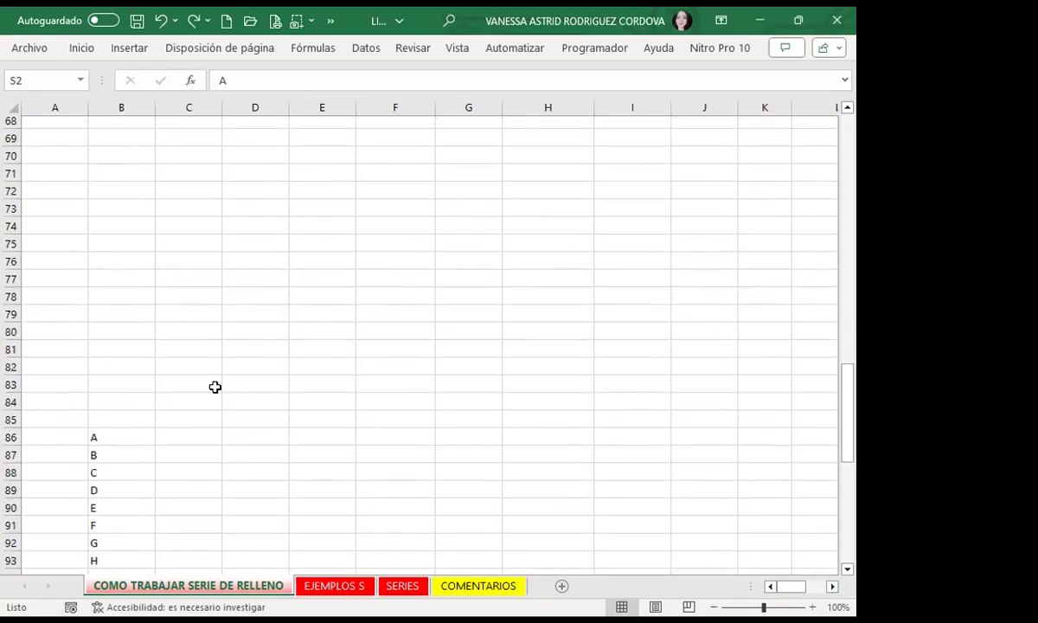
pyautogui.scroll(-8, 214, 387)
pyautogui.scroll(-3, 215, 387)
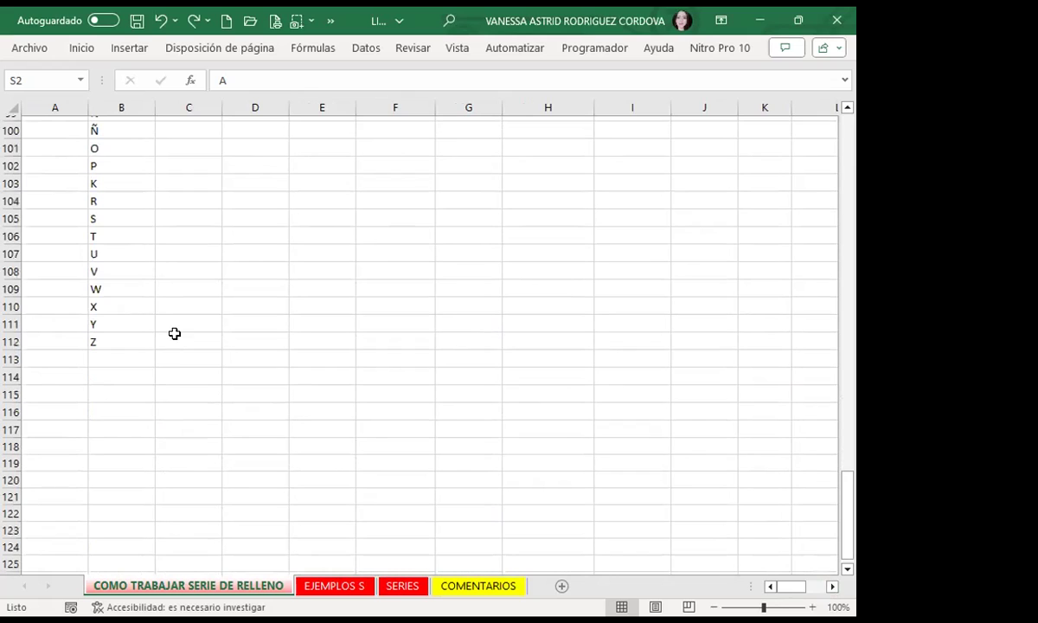
pyautogui.scroll(3, 169, 310)
pyautogui.scroll(3, 151, 311)
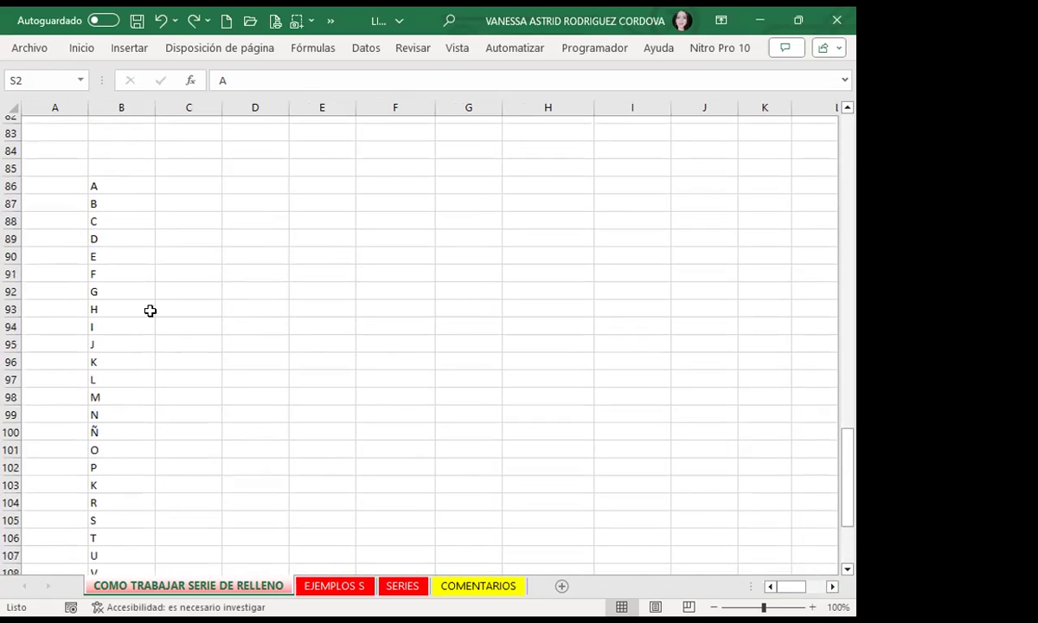
pyautogui.moveTo(118, 179); pyautogui.dragTo(116, 493)
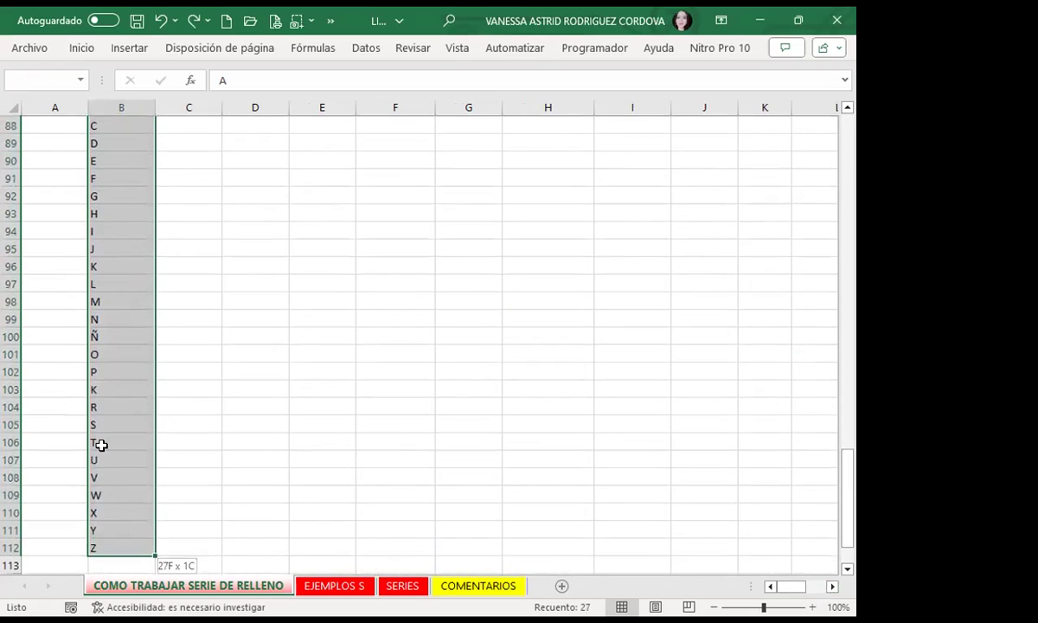
pyautogui.scroll(-2, 126, 449)
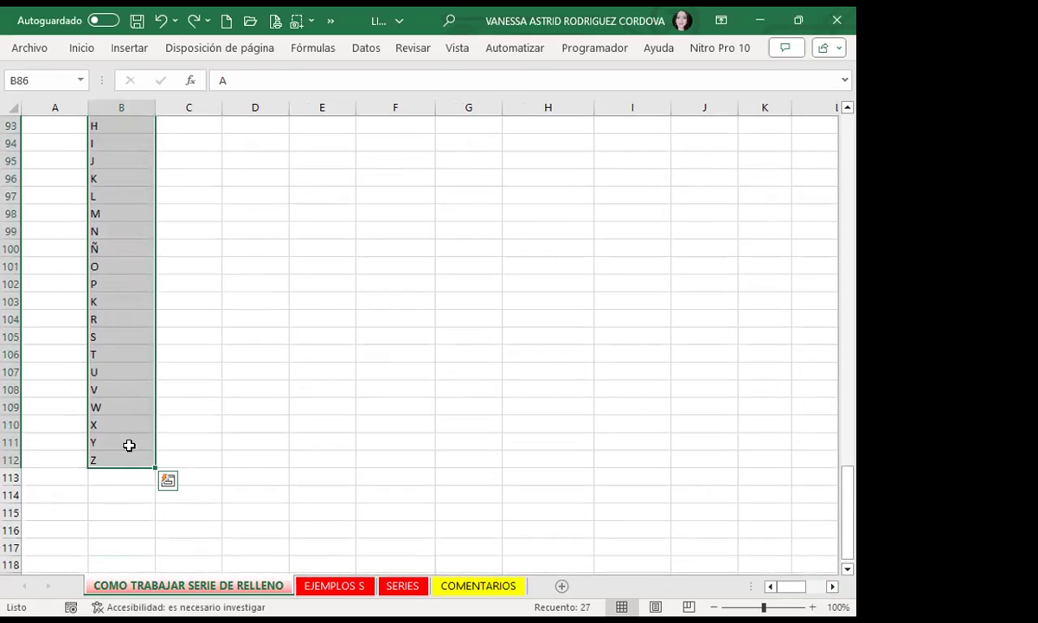
pyautogui.scroll(4, 135, 305)
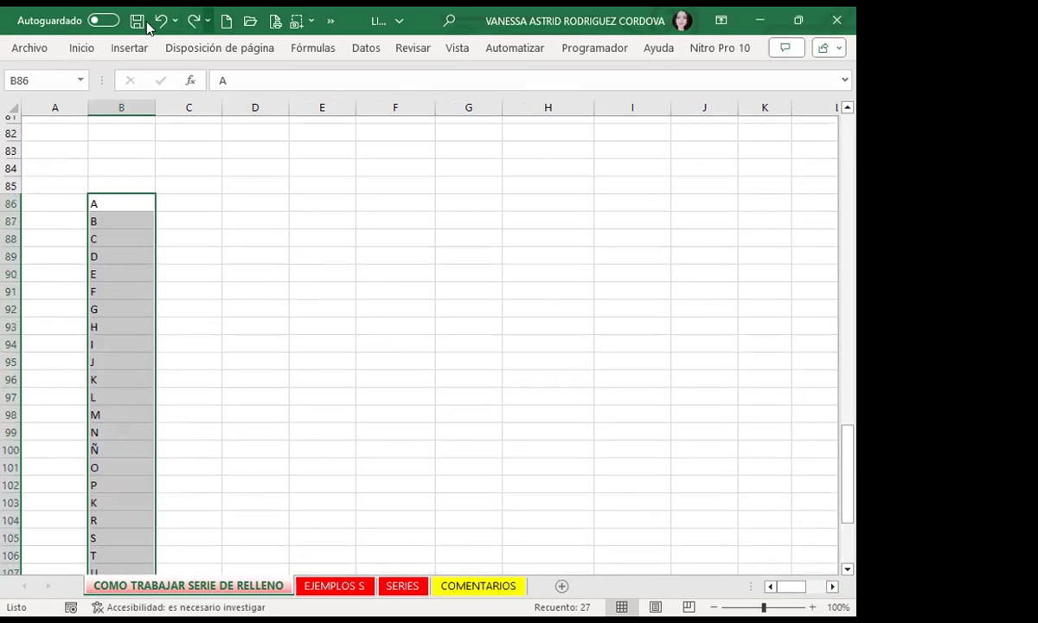
# - Open Excel's Avanzadas options and launch the Listas personalizadas editor
pyautogui.click(332, 22)
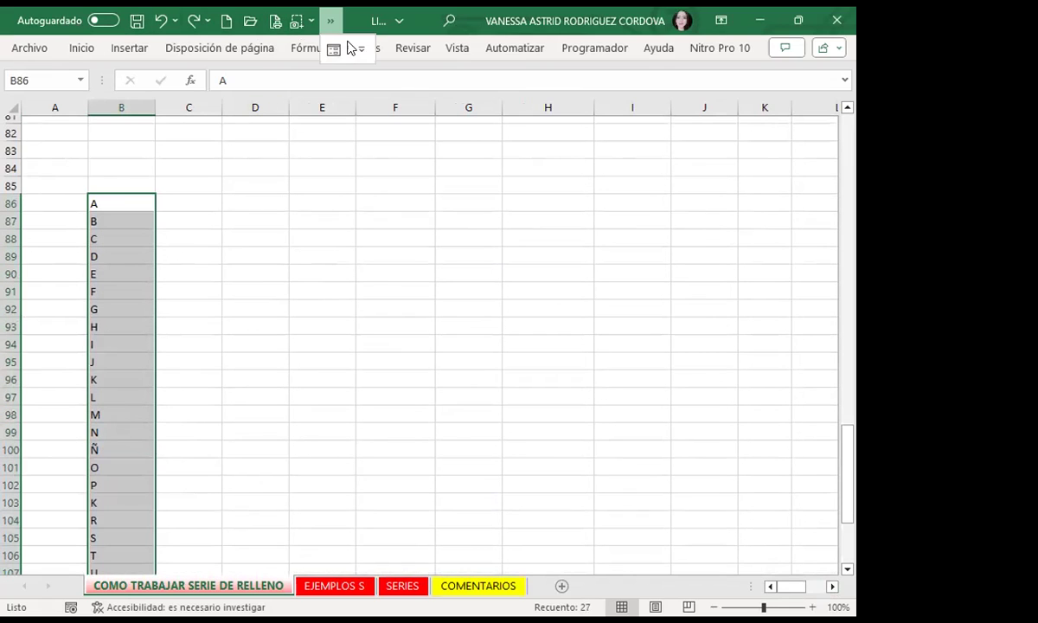
pyautogui.click(364, 50)
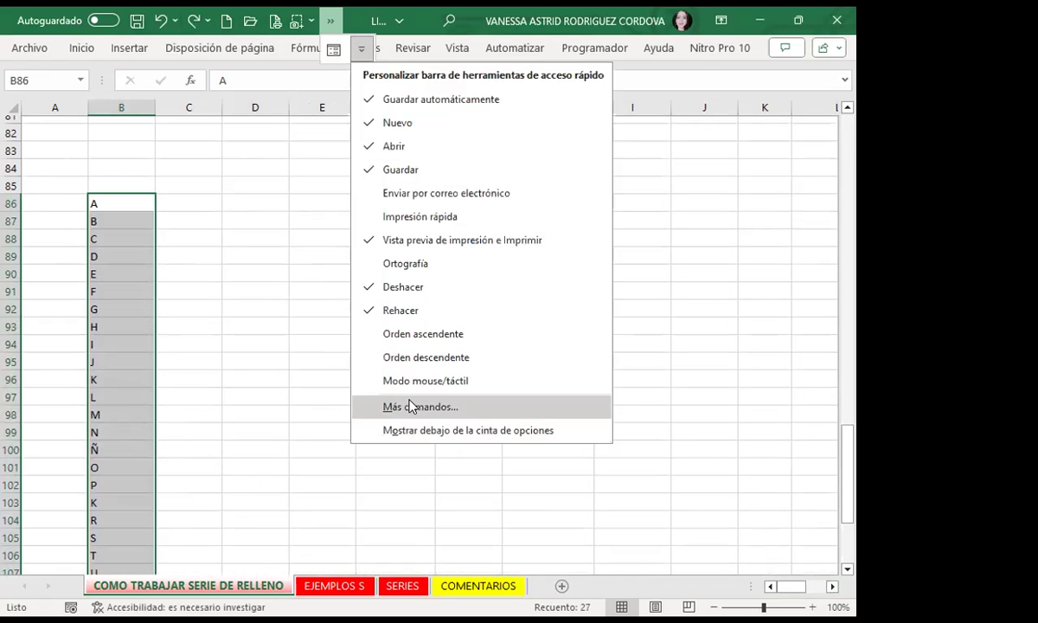
pyautogui.click(412, 407)
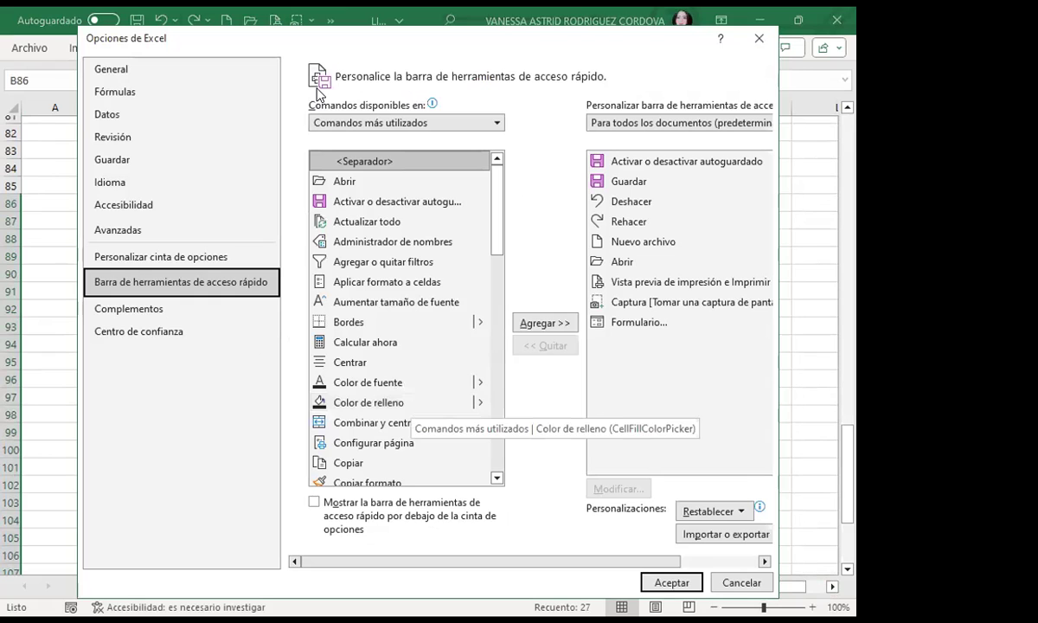
pyautogui.moveTo(386, 42); pyautogui.dragTo(329, 36)
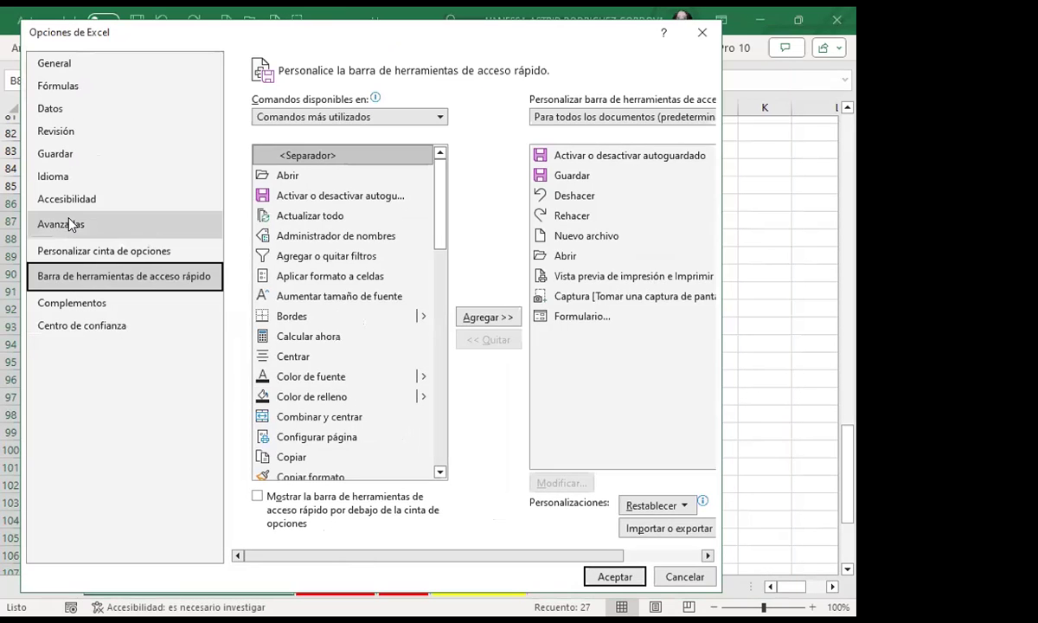
pyautogui.click(76, 223)
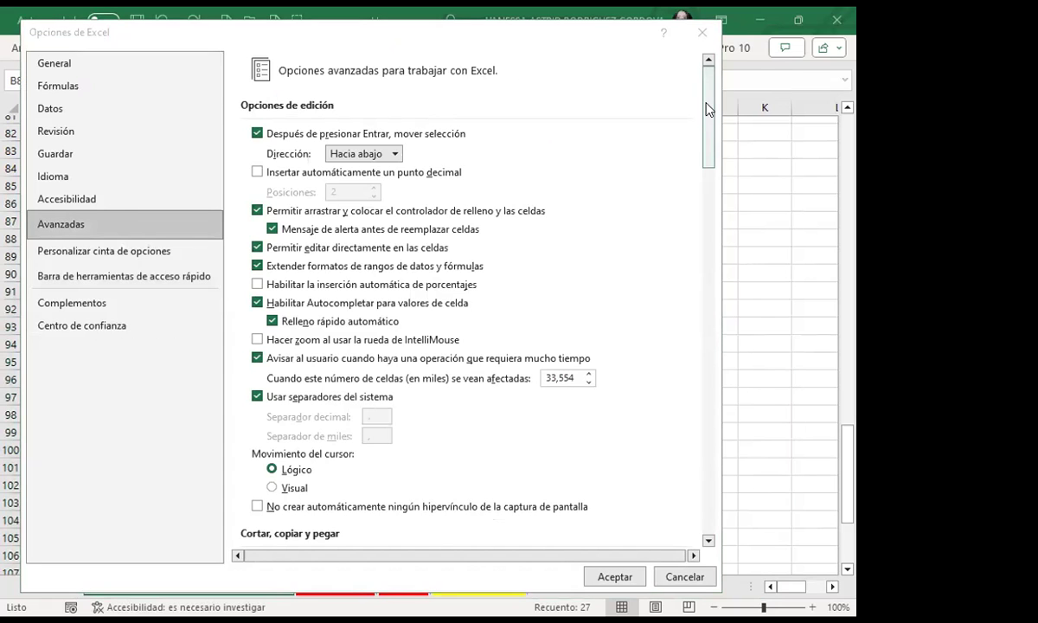
pyautogui.scroll(-15, 683, 465)
pyautogui.scroll(-4, 684, 465)
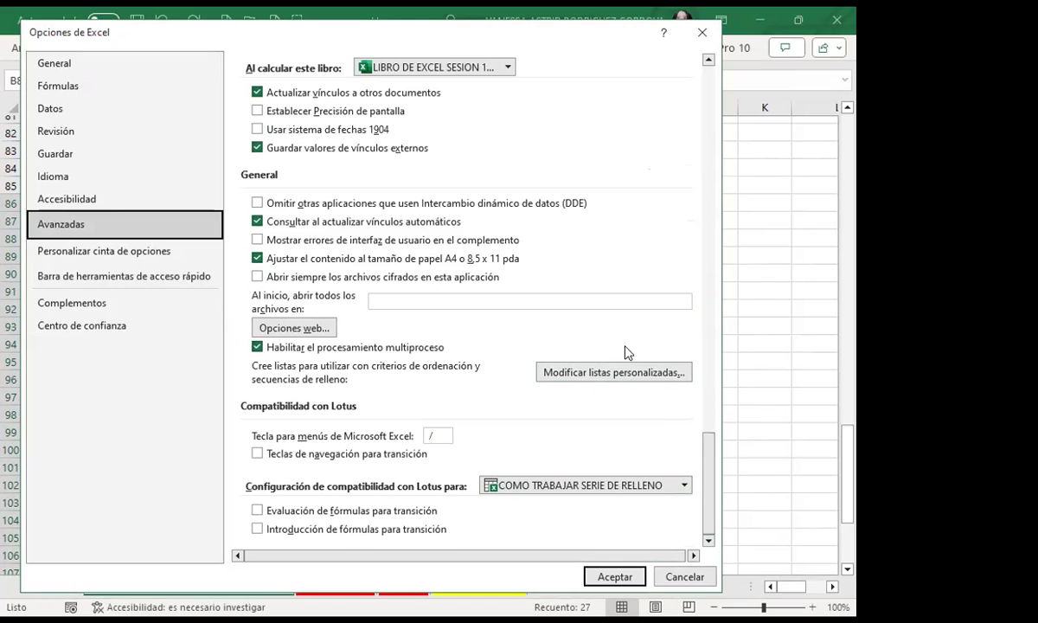
pyautogui.click(605, 374)
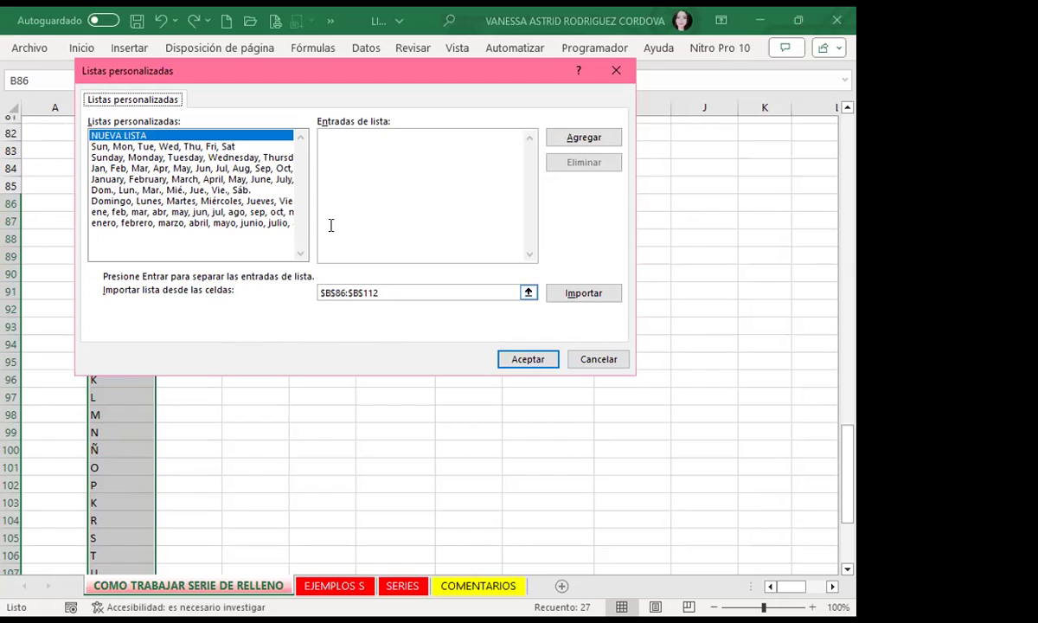
# - Import the B86:B112 alphabet as a custom list and close Excel Options
pyautogui.click(578, 295)
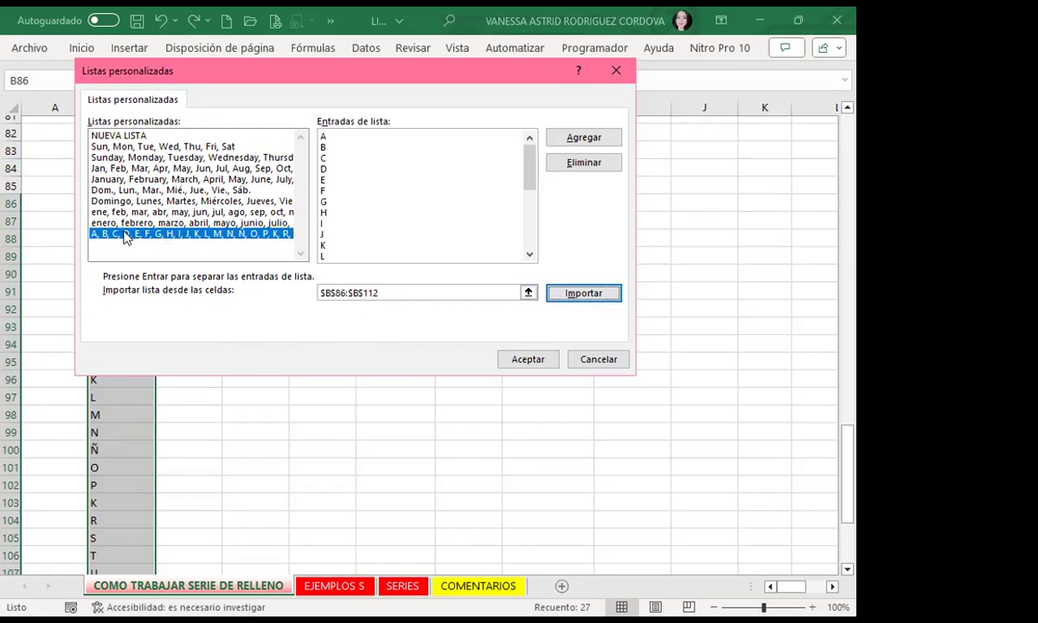
pyautogui.click(530, 357)
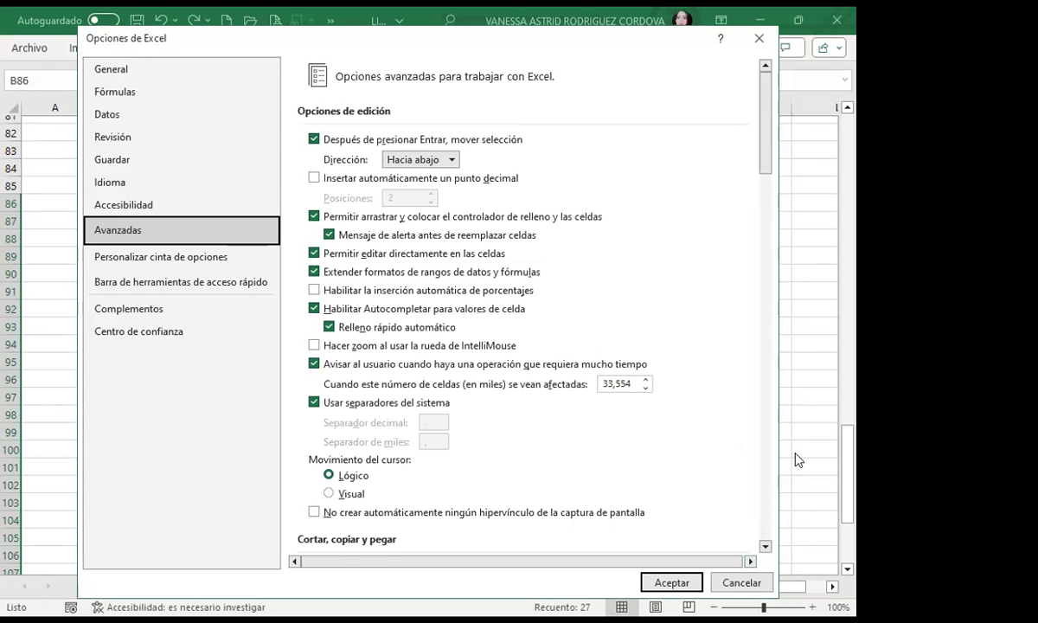
pyautogui.click(669, 581)
pyautogui.moveTo(852, 448); pyautogui.dragTo(848, 104)
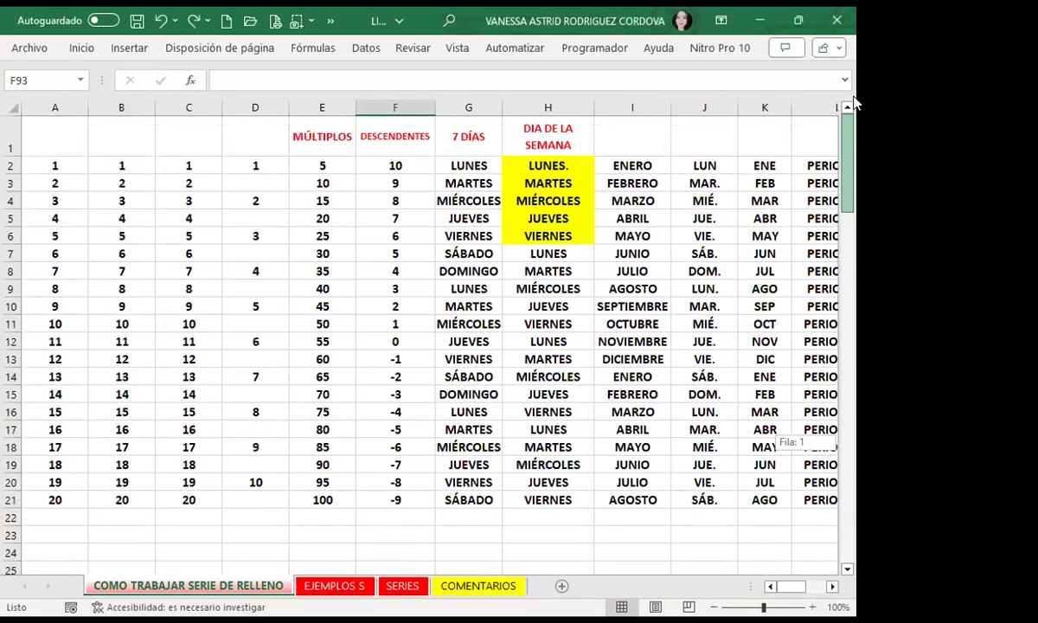
# - Fill column S down from the letter A in S2, then undo the fill
pyautogui.click(831, 588)
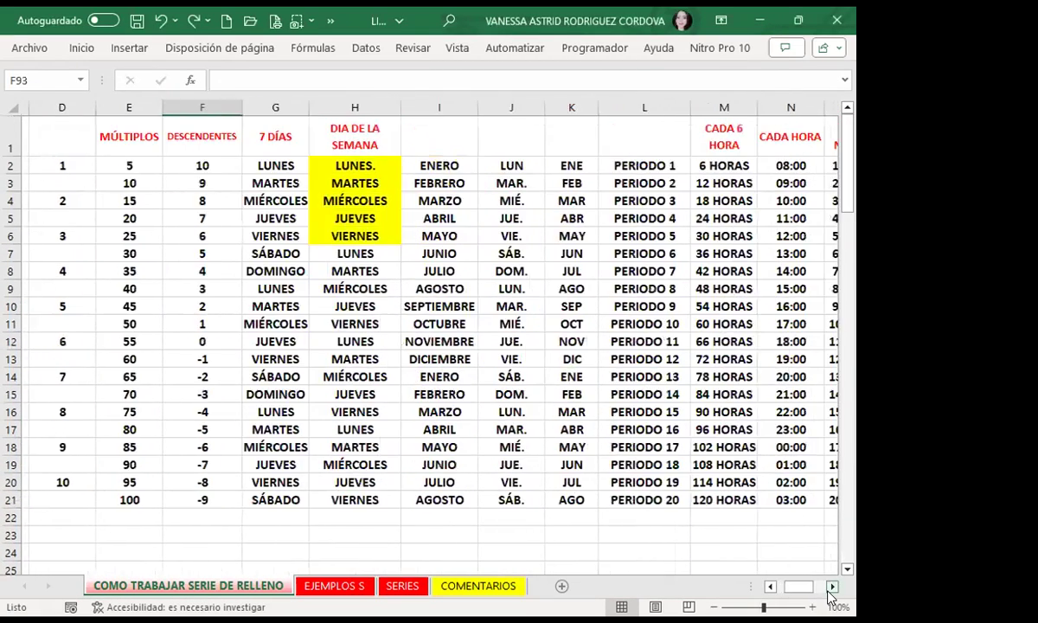
pyautogui.click(831, 588)
pyautogui.click(619, 164)
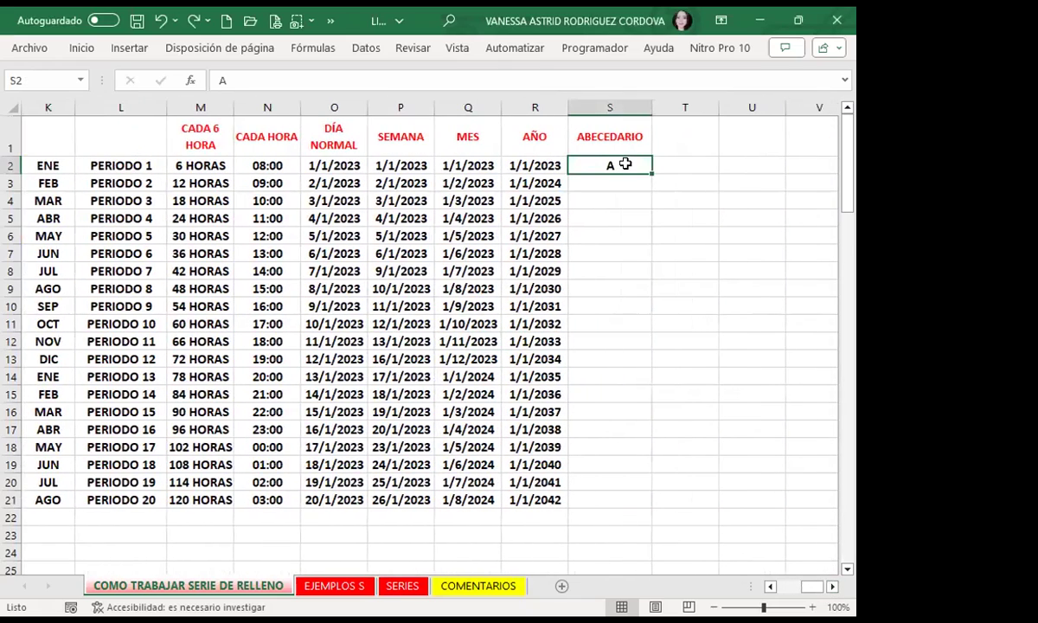
pyautogui.moveTo(651, 171); pyautogui.dragTo(638, 562)
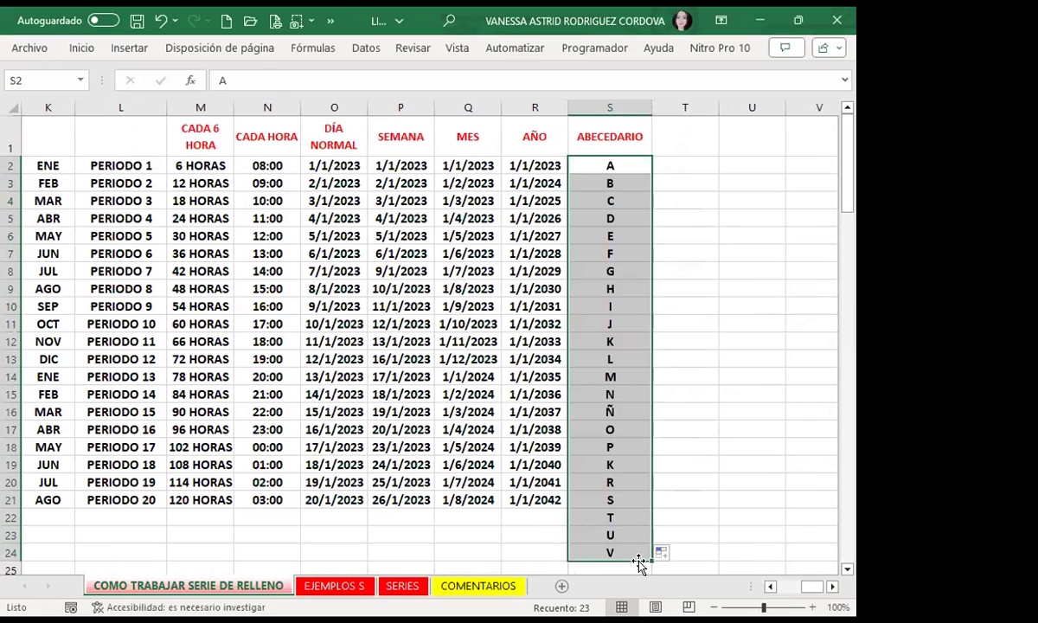
pyautogui.scroll(-2, 619, 348)
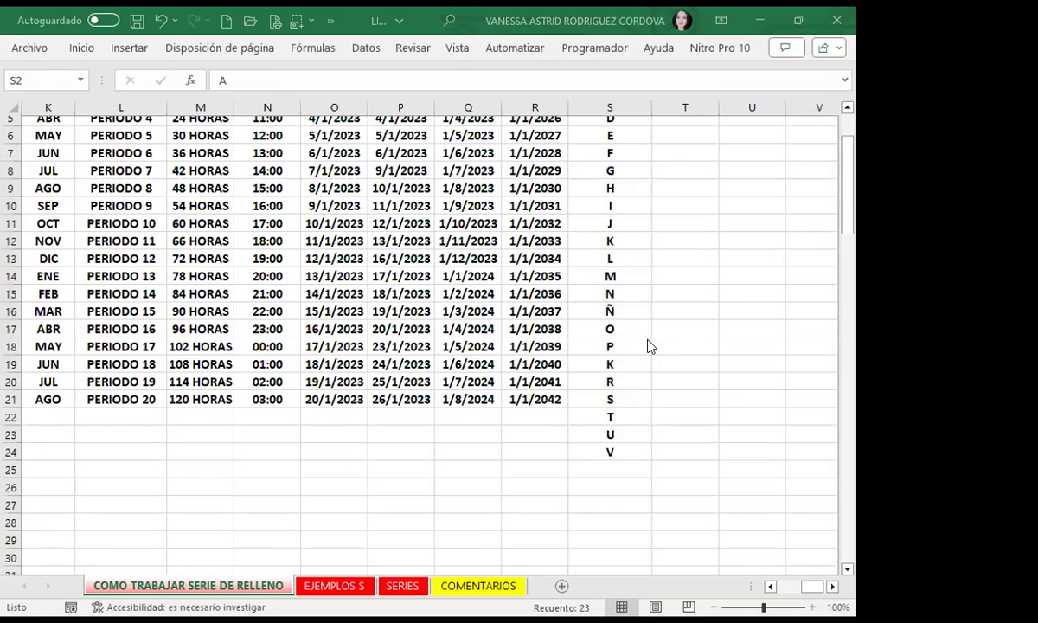
pyautogui.scroll(2, 651, 346)
pyautogui.hotkey('ctrl', 'z')
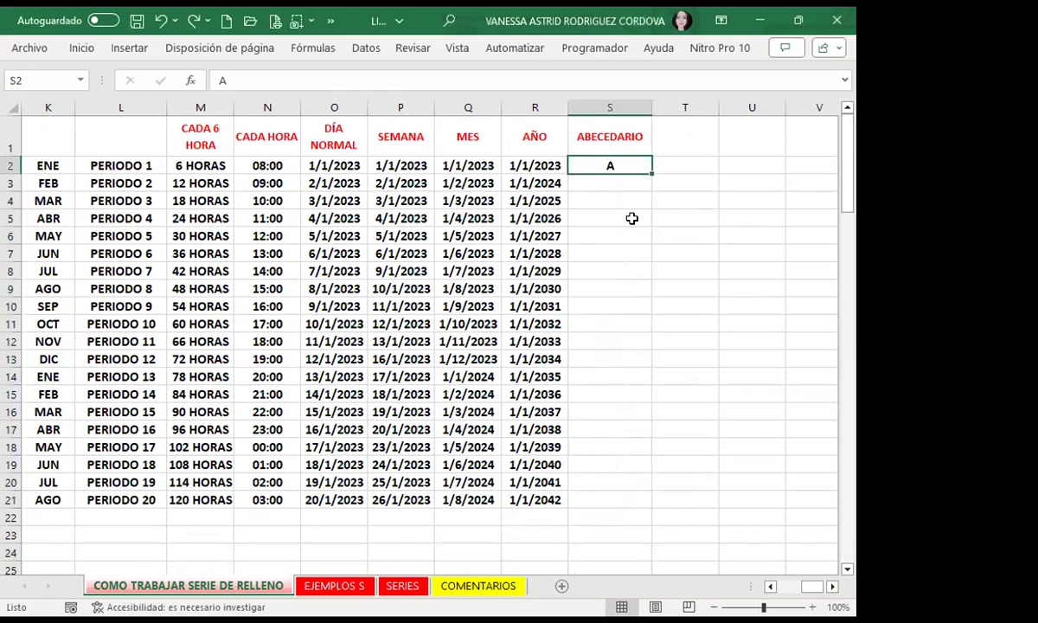
# - Try filling the alphabet down from Z in S2, then undo to restore A
pyautogui.write('Z')
pyautogui.press('Return')
pyautogui.click(641, 165)
pyautogui.moveTo(656, 174)
pyautogui.mouseDown()
pyautogui.moveTo(645, 170)
pyautogui.moveTo(641, 444)
pyautogui.moveTo(640, 429)
pyautogui.mouseUp()
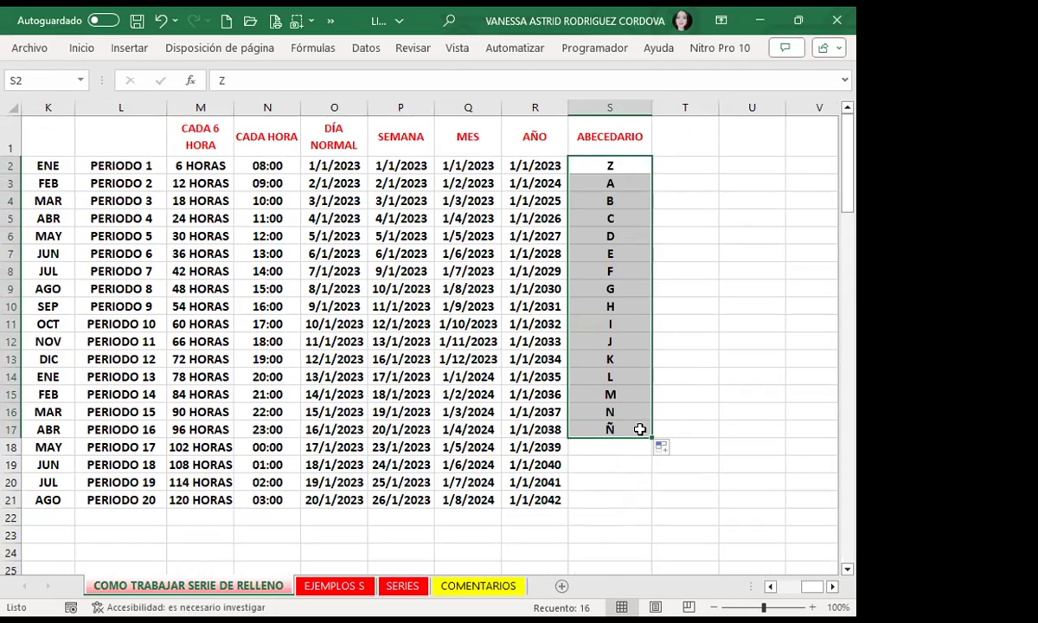
pyautogui.hotkey('ctrl', 'z')
pyautogui.hotkey('ctrl', 'z')
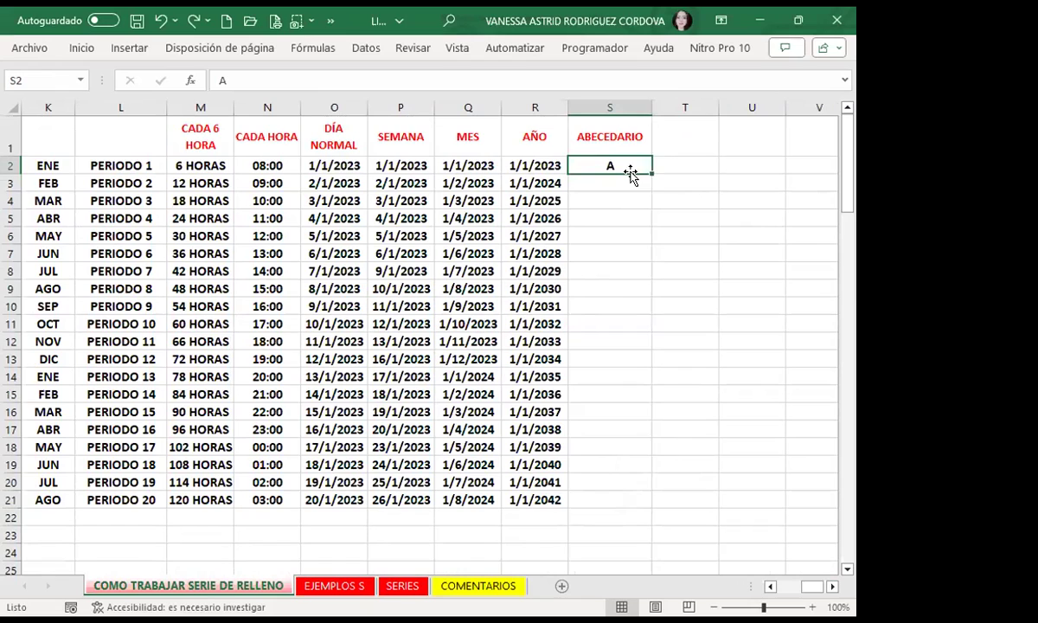
# - Fill the alphabet from A in S2 down to S21 and check the result
pyautogui.moveTo(654, 174); pyautogui.dragTo(651, 503)
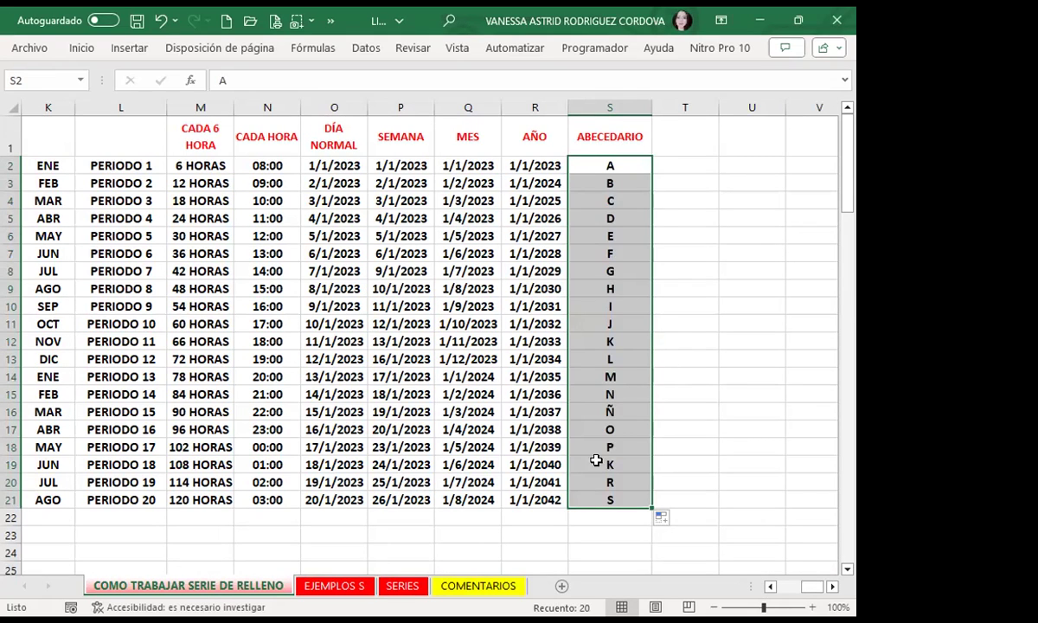
pyautogui.scroll(-20, 61, 415)
pyautogui.scroll(-12, 73, 433)
pyautogui.scroll(-5, 73, 433)
pyautogui.scroll(-11, 76, 424)
pyautogui.scroll(18, 76, 424)
pyautogui.scroll(13, 77, 419)
pyautogui.scroll(11, 77, 420)
pyautogui.scroll(7, 79, 407)
# - Select T2 and reach the custom lists editor under Excel Options > Avanzadas
pyautogui.click(684, 161)
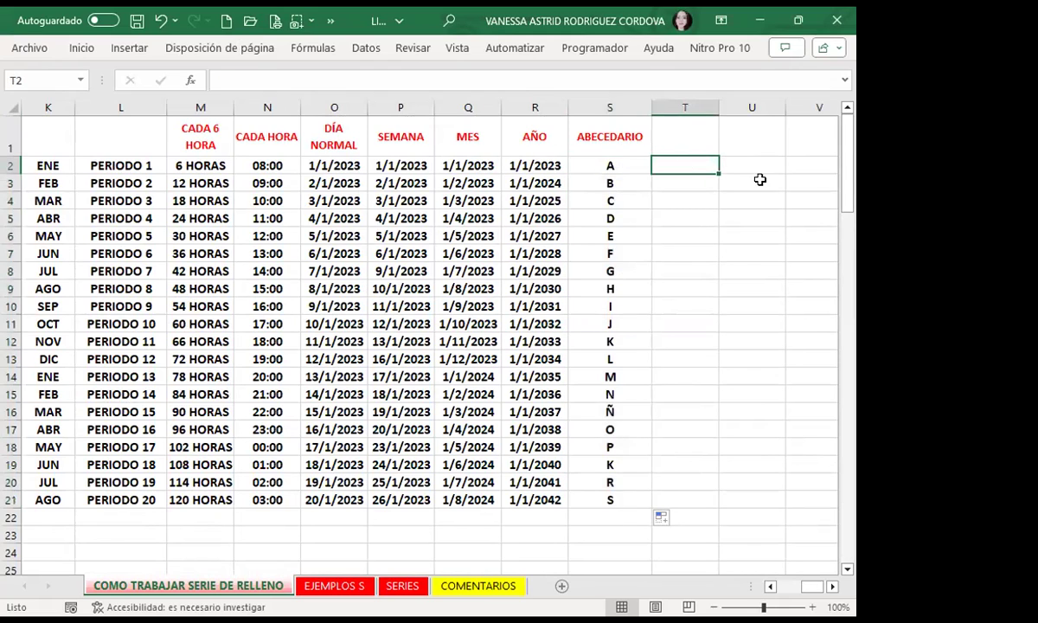
pyautogui.click(329, 20)
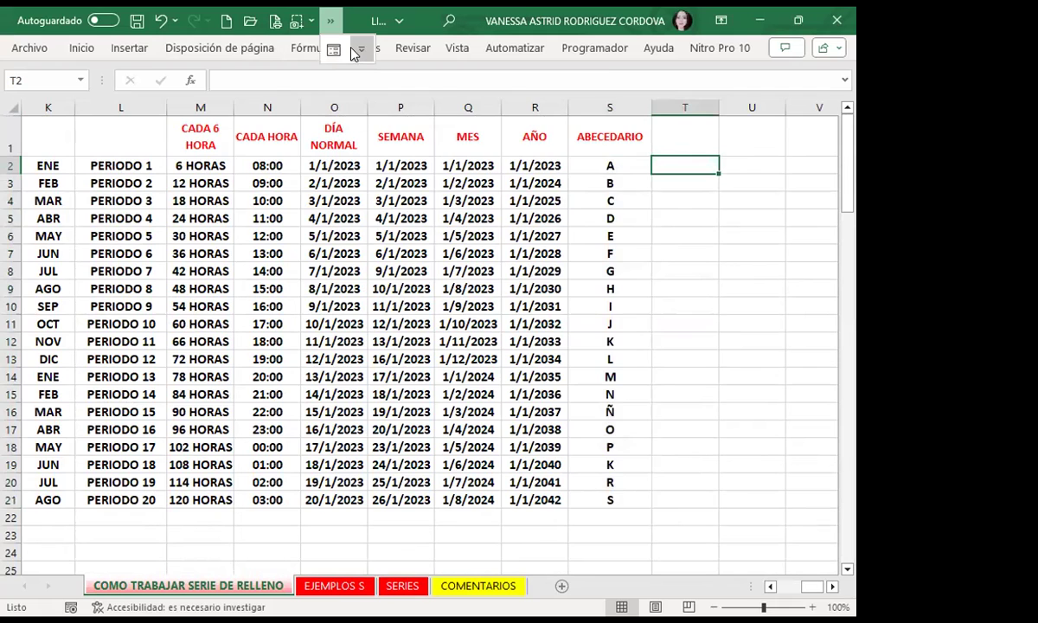
pyautogui.click(356, 51)
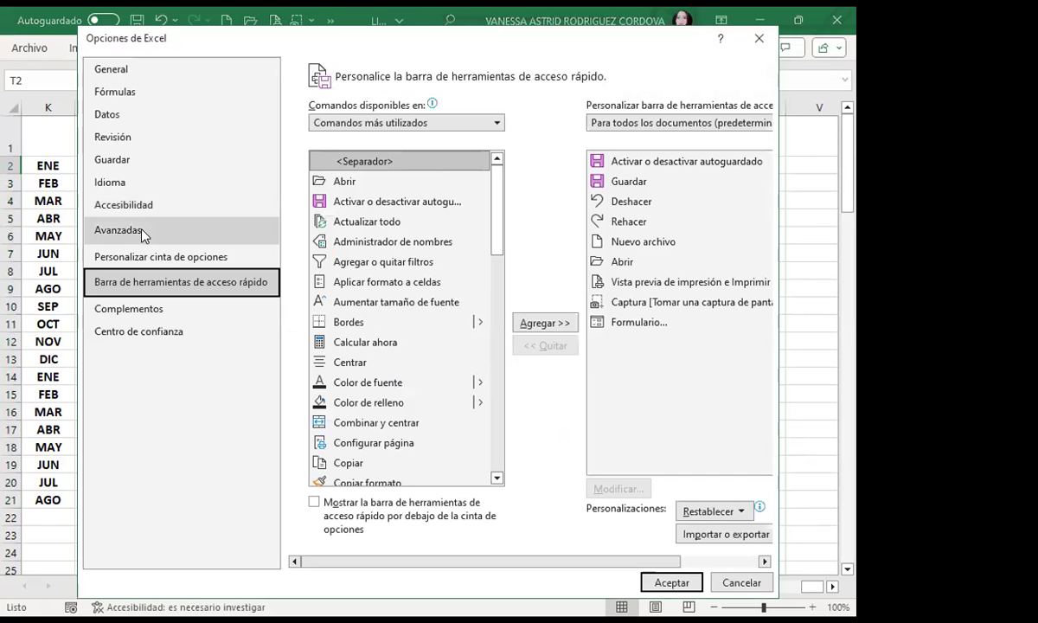
pyautogui.click(130, 229)
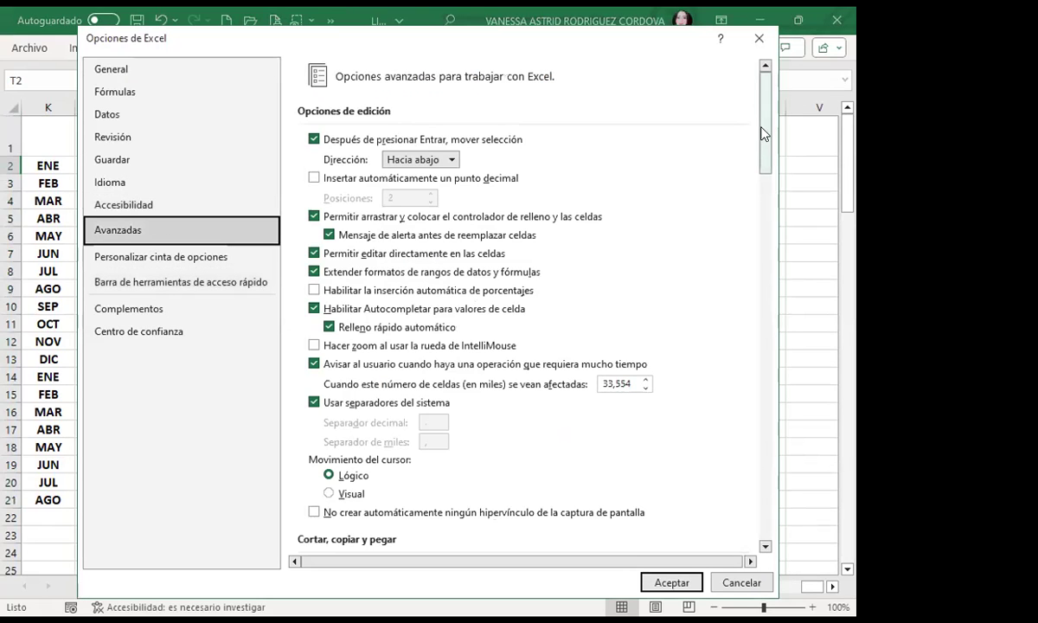
pyautogui.moveTo(764, 133); pyautogui.dragTo(767, 501)
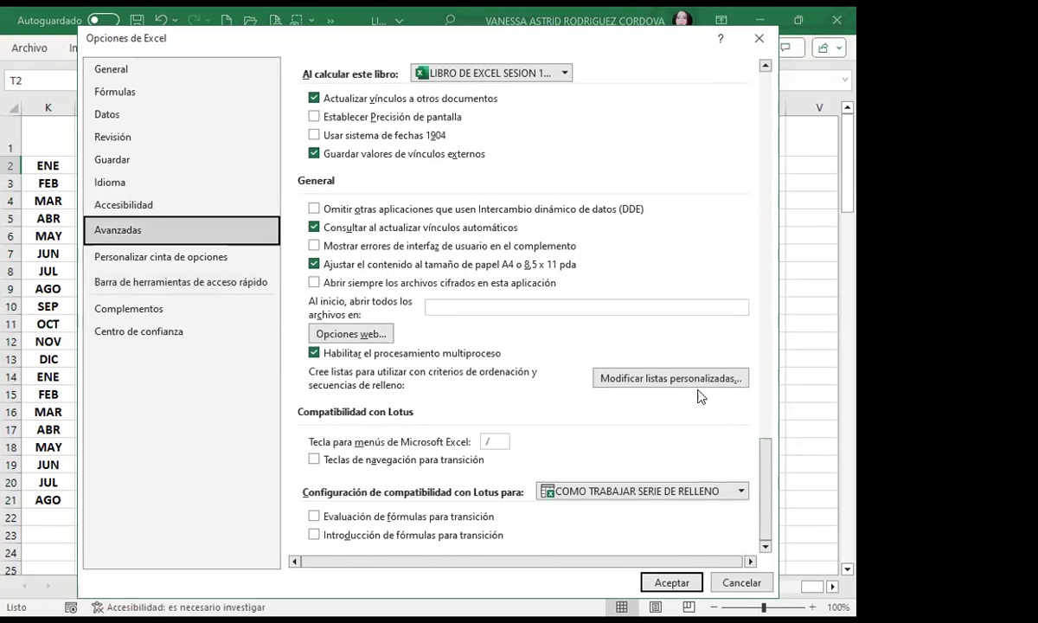
pyautogui.click(694, 378)
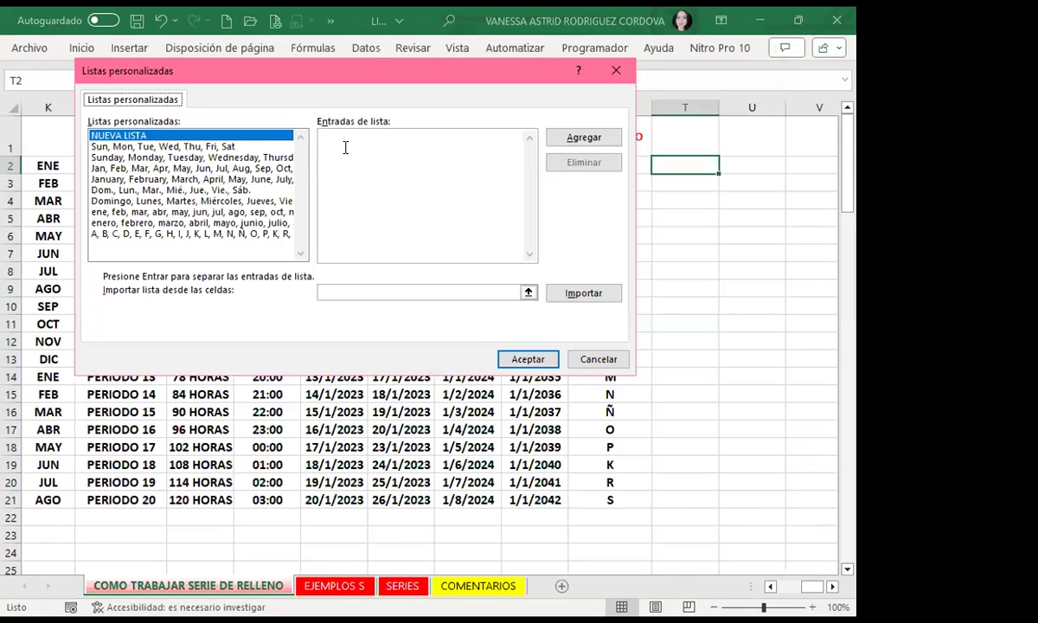
# - Save NEGRO, AZUL, ROJO, BLANCO, AMARILLO, VERDE as a new custom list
pyautogui.write('NE')
pyautogui.write('GRO')
pyautogui.press('Return')
pyautogui.write('AZUL')
pyautogui.press('Return')
pyautogui.write('ROJO')
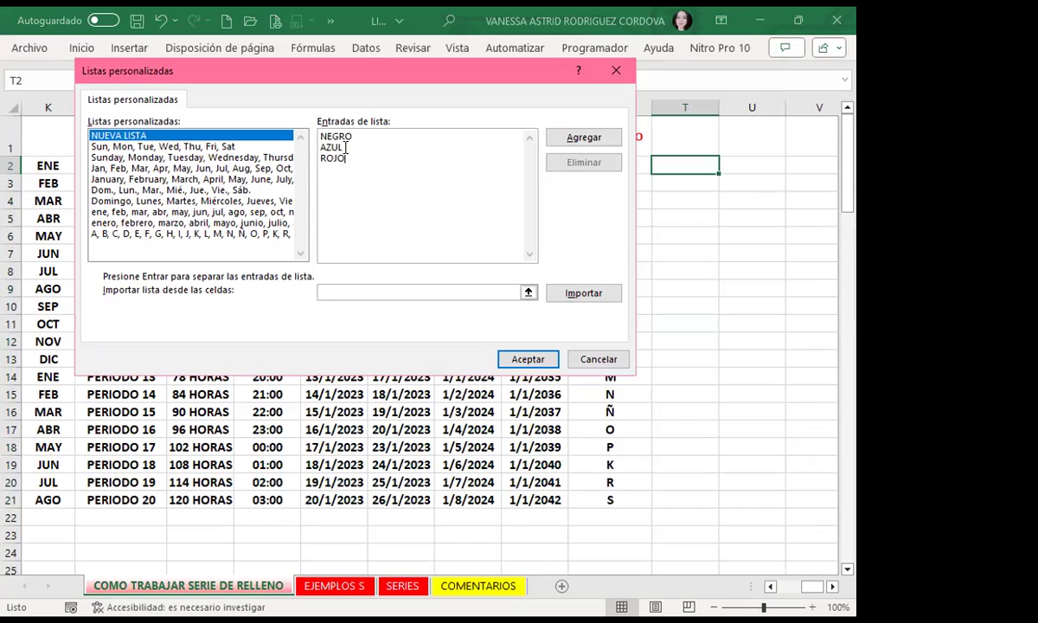
pyautogui.press('Return')
pyautogui.write('BLANCO')
pyautogui.press('Return')
pyautogui.write('AMARILLO')
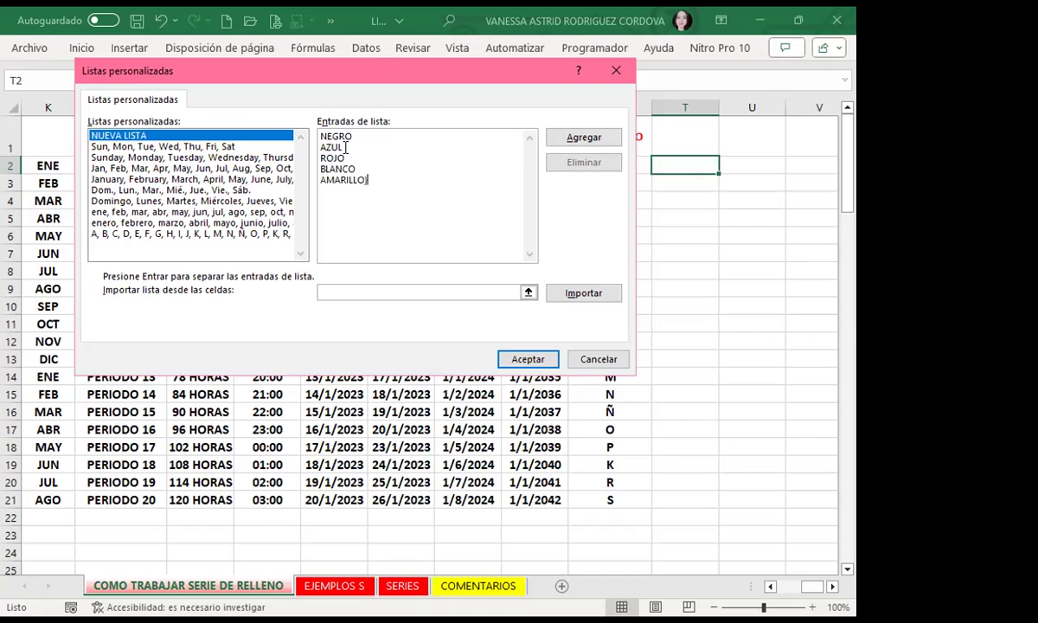
pyautogui.press('Return')
pyautogui.write('VERDE')
pyautogui.click(603, 143)
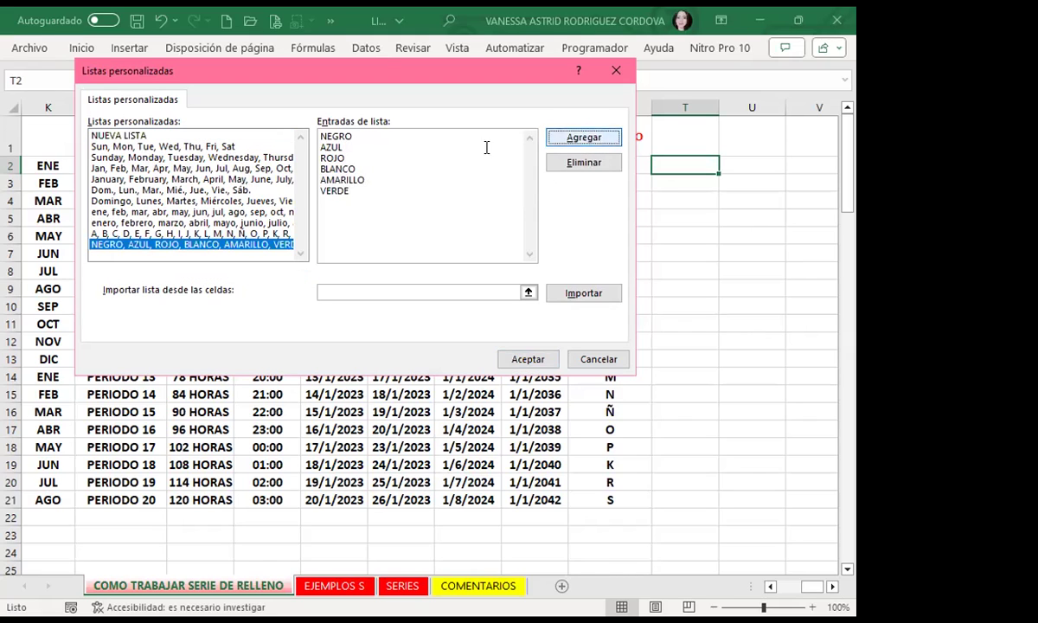
pyautogui.click(528, 358)
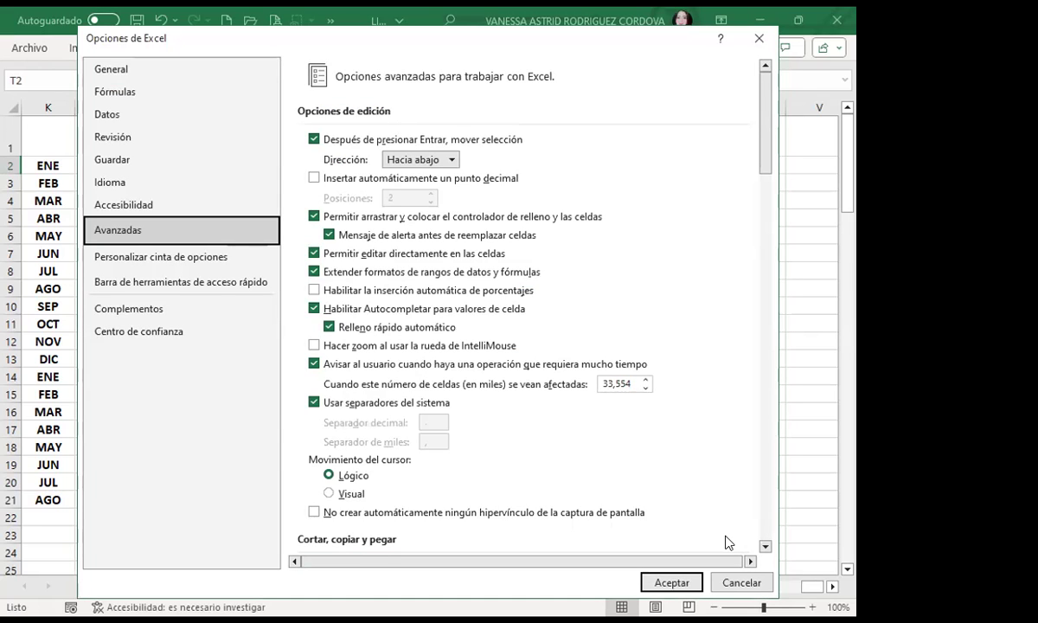
pyautogui.click(671, 582)
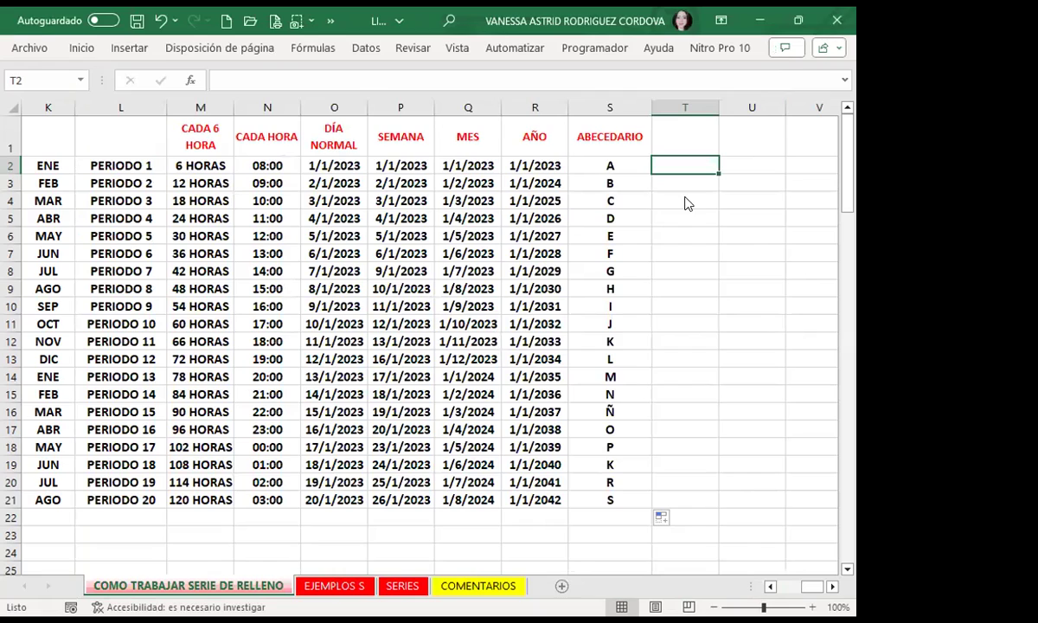
# - Enter ROJO in T2 and fill the colour series down to BLANCO in T21
pyautogui.write('R')
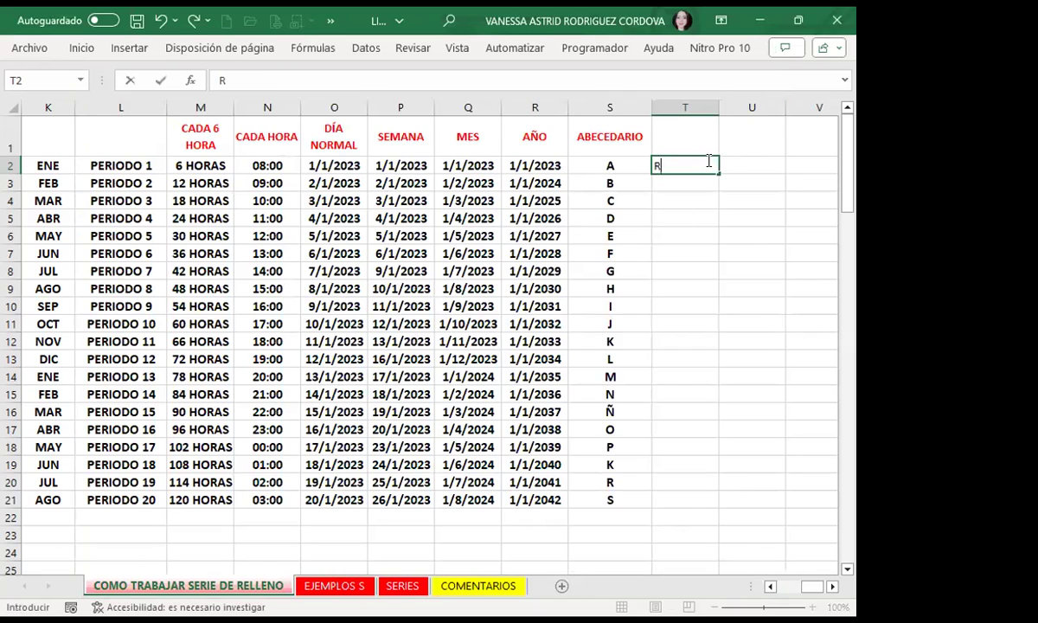
pyautogui.write('OJO')
pyautogui.press('Return')
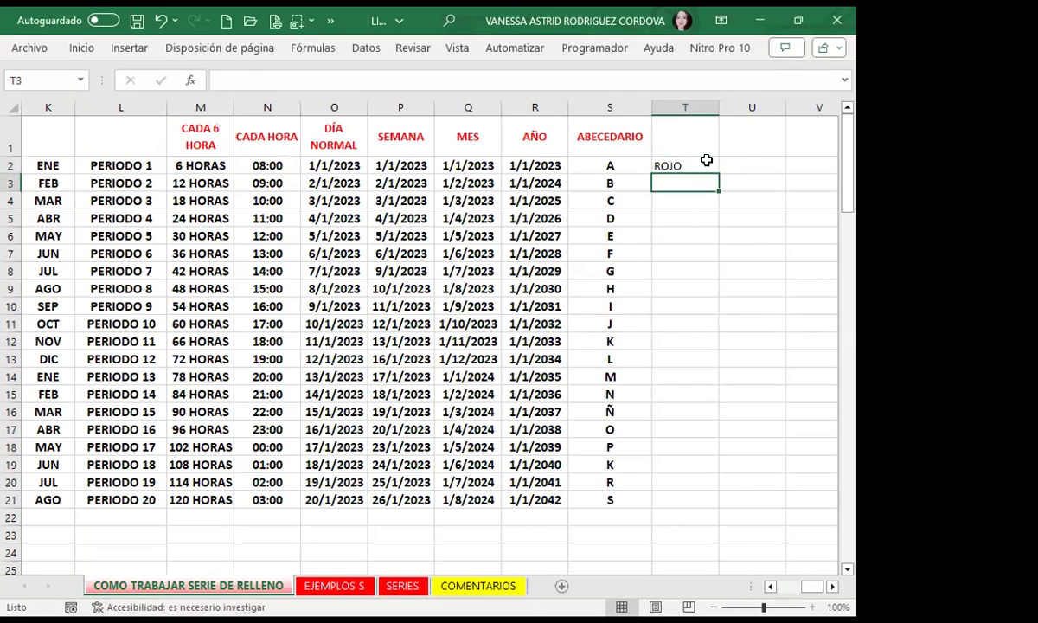
pyautogui.click(707, 160)
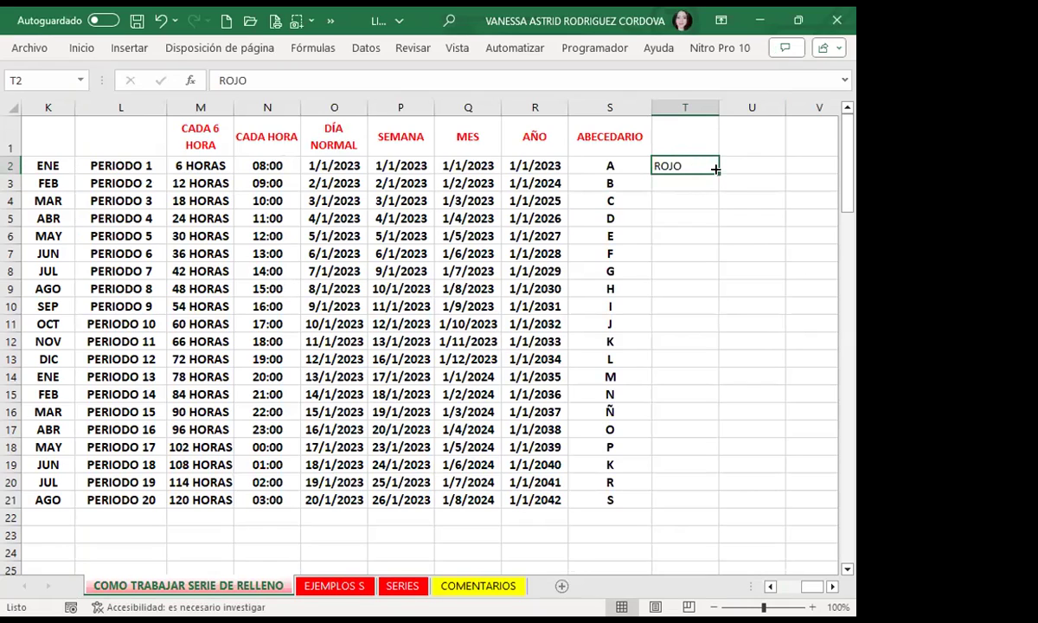
pyautogui.moveTo(716, 168); pyautogui.dragTo(710, 503)
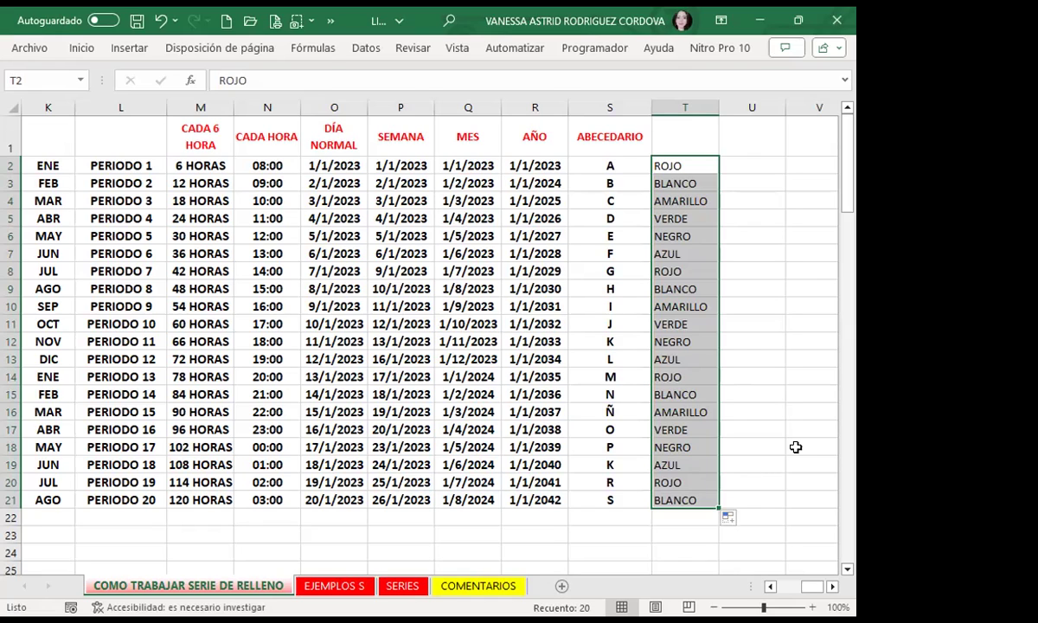
pyautogui.click(758, 410)
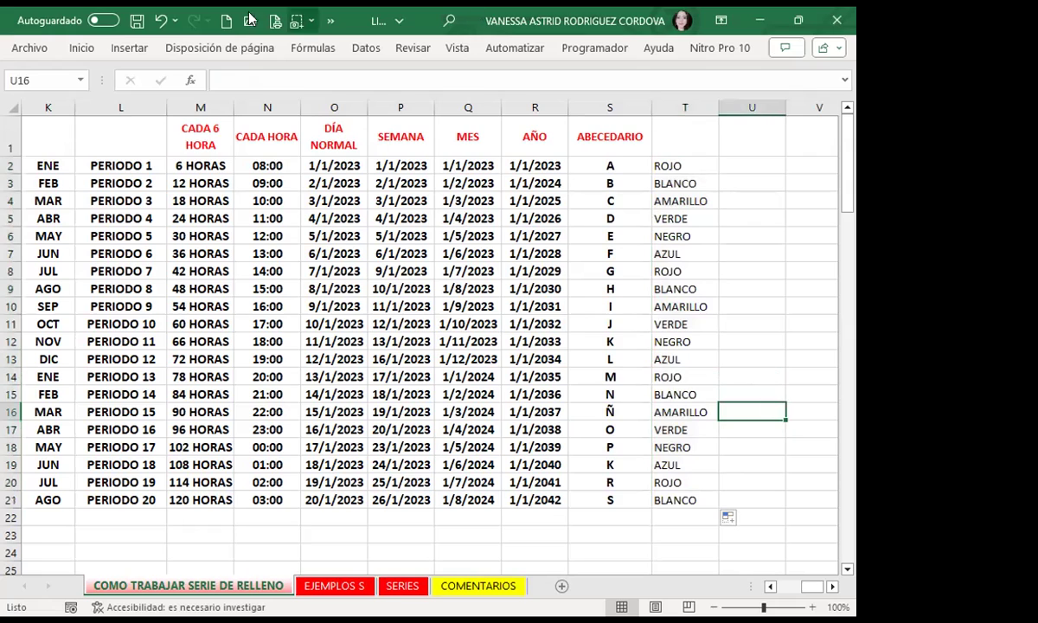
# - Reach the custom lists editor via Quick Access > Más comandos > Avanzadas
pyautogui.click(329, 22)
pyautogui.click(362, 49)
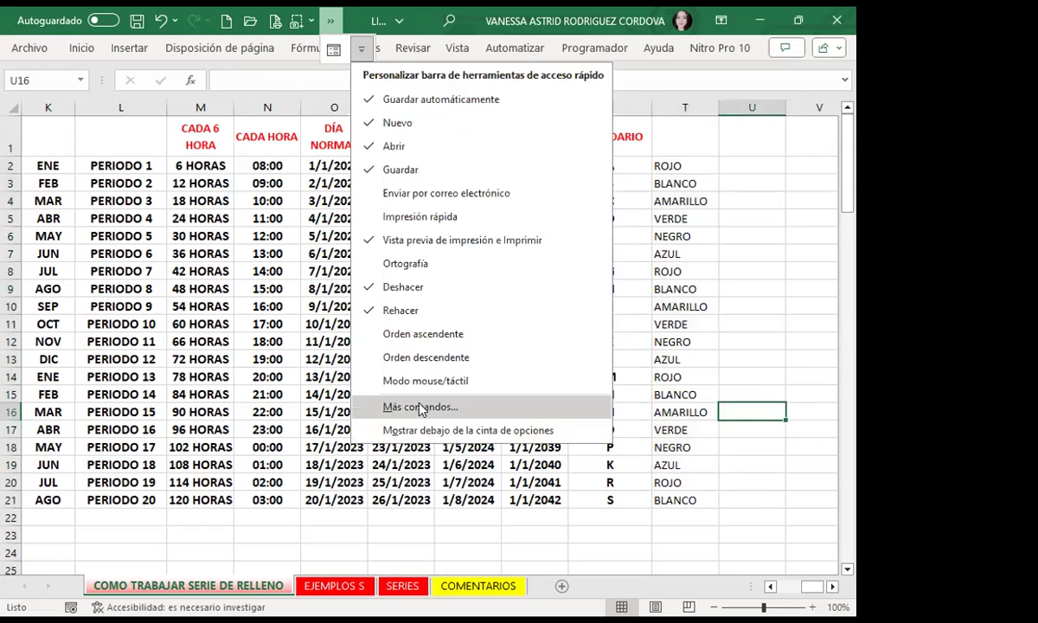
pyautogui.click(423, 407)
pyautogui.click(162, 230)
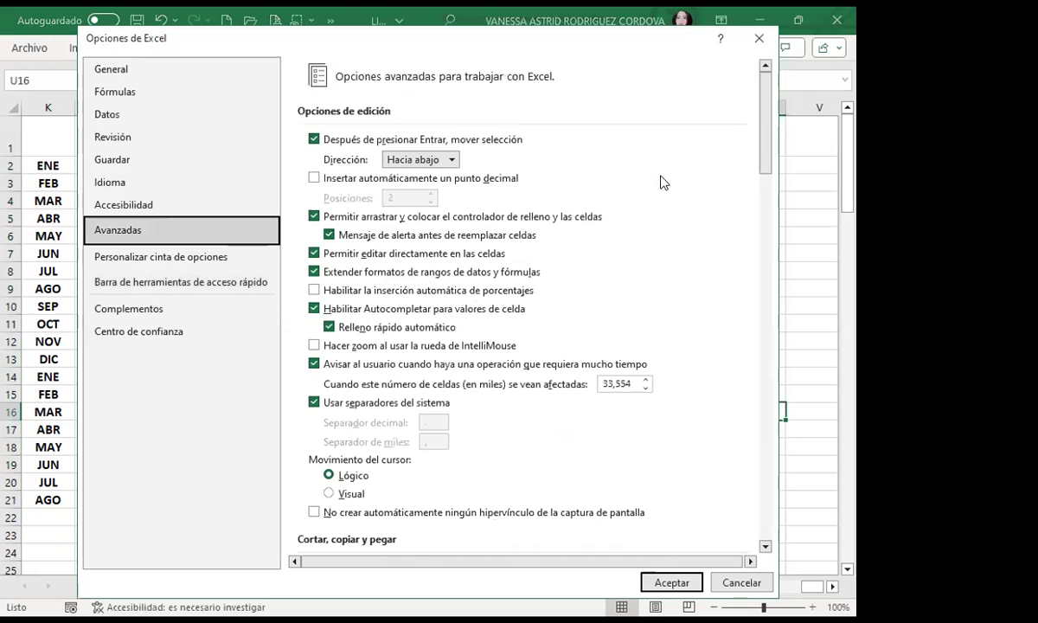
pyautogui.scroll(-3, 767, 283)
pyautogui.moveTo(766, 283); pyautogui.dragTo(766, 498)
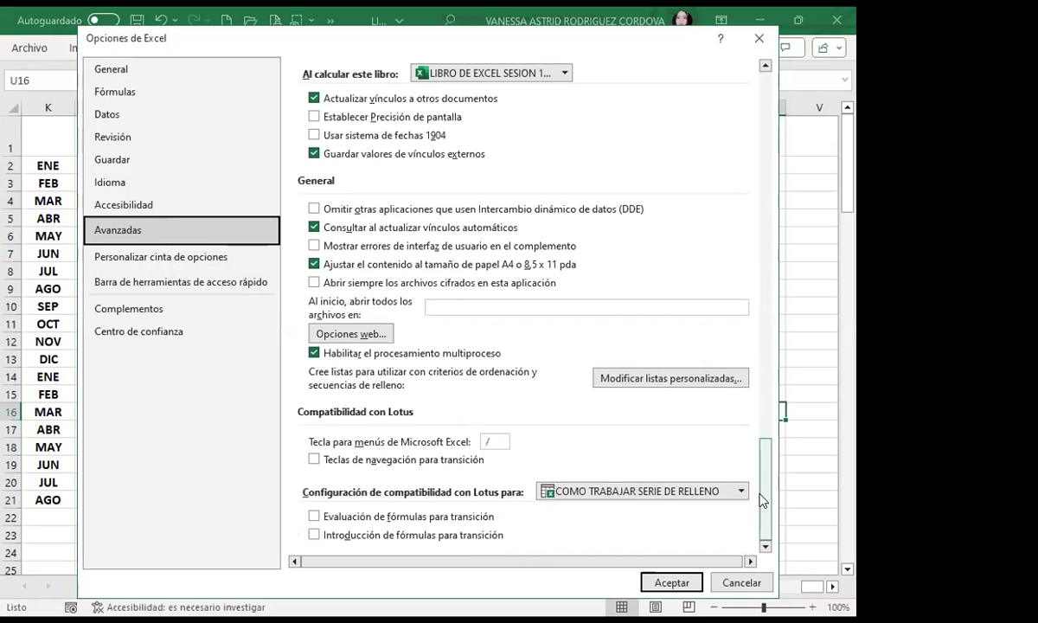
pyautogui.click(669, 381)
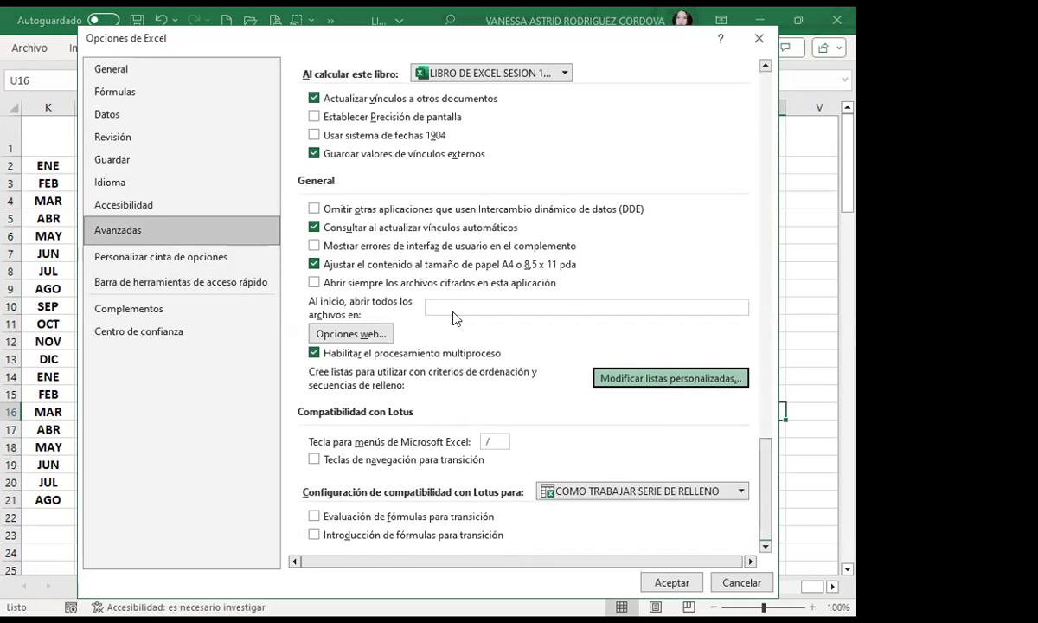
# - Delete the colour and alphabet custom lists and close Excel Options
pyautogui.click(206, 245)
pyautogui.click(566, 164)
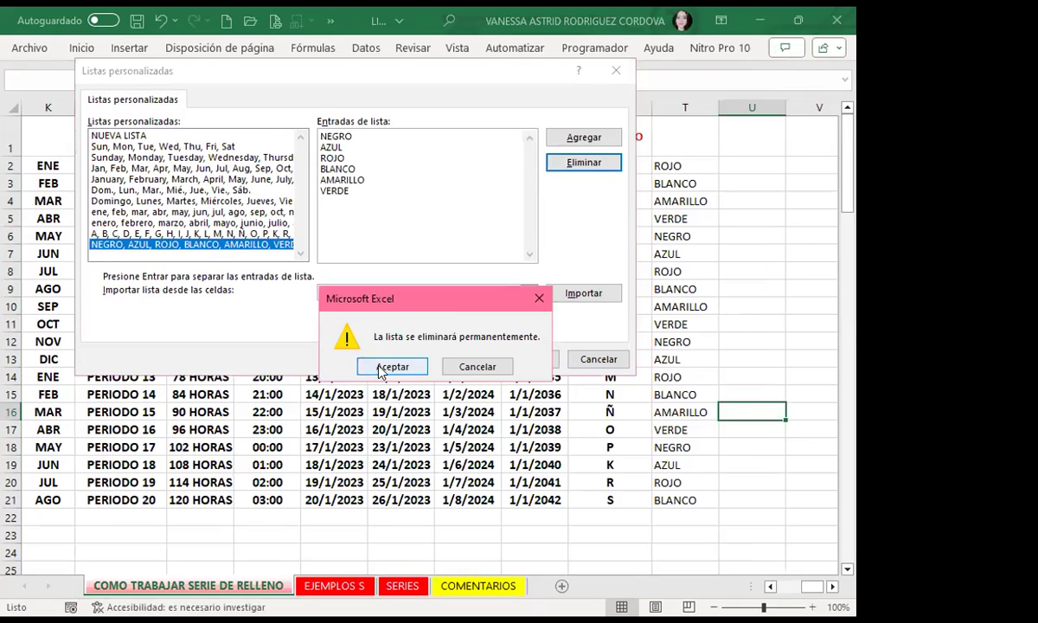
pyautogui.click(391, 367)
pyautogui.click(206, 234)
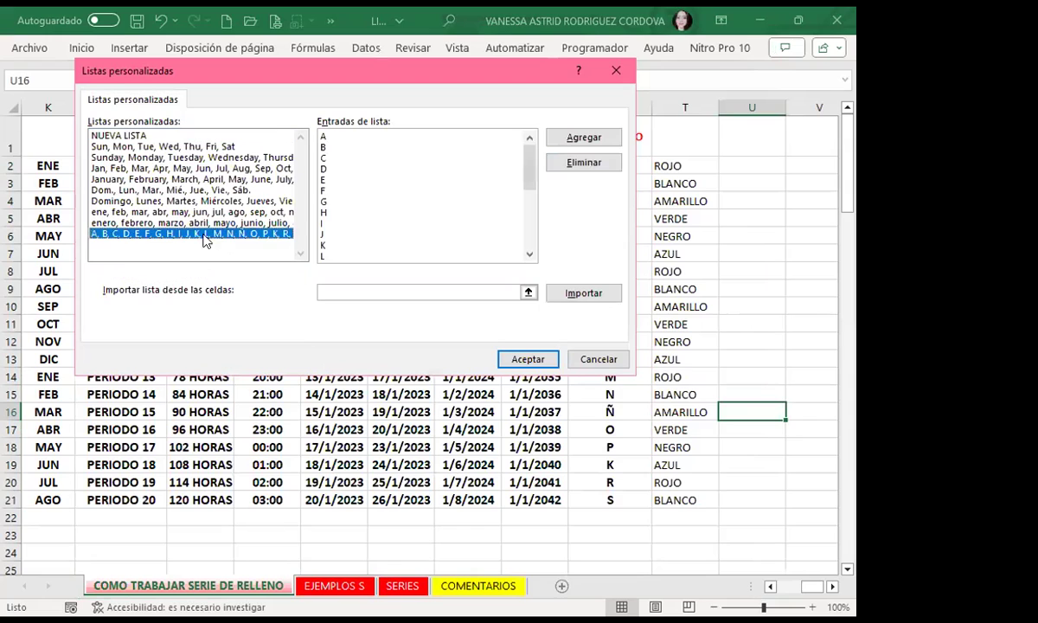
pyautogui.click(585, 164)
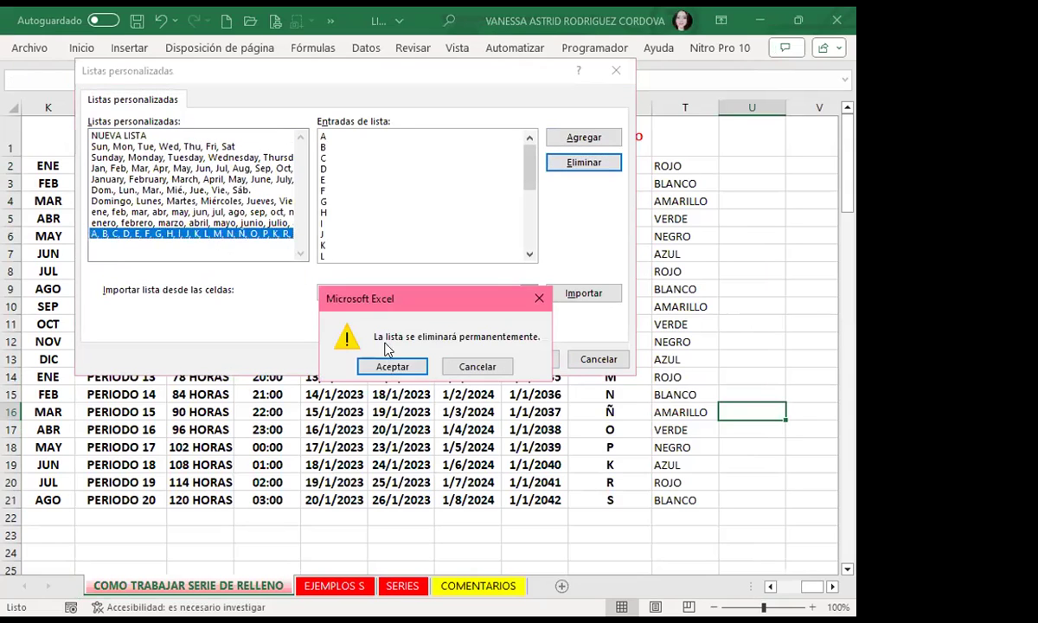
pyautogui.click(387, 368)
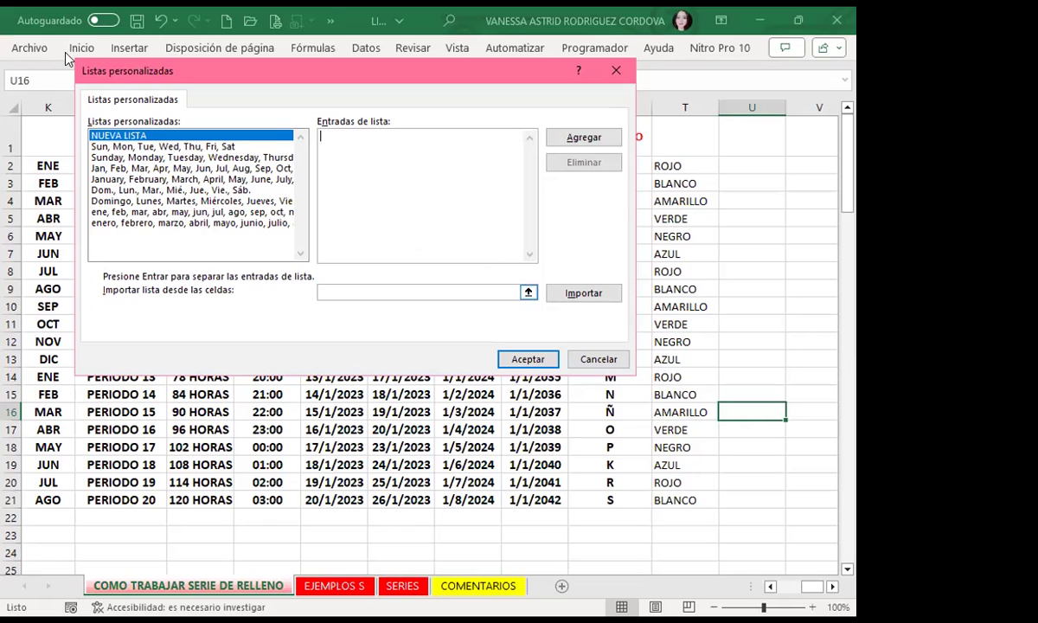
pyautogui.click(523, 360)
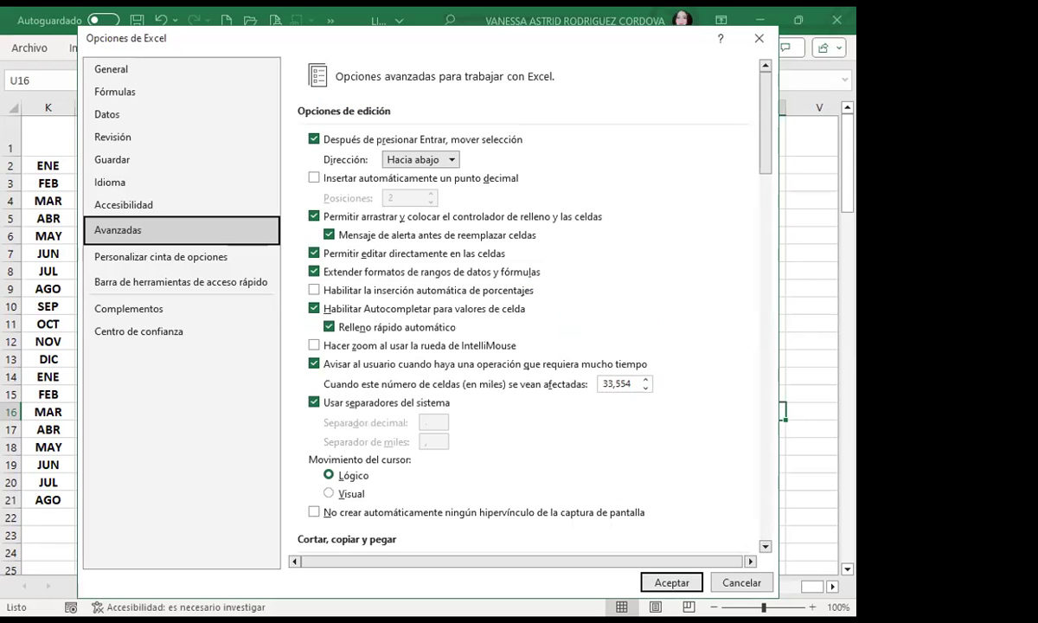
pyautogui.click(671, 583)
# - Select U9, then move to the EJEMPLOS S sheet
pyautogui.click(752, 284)
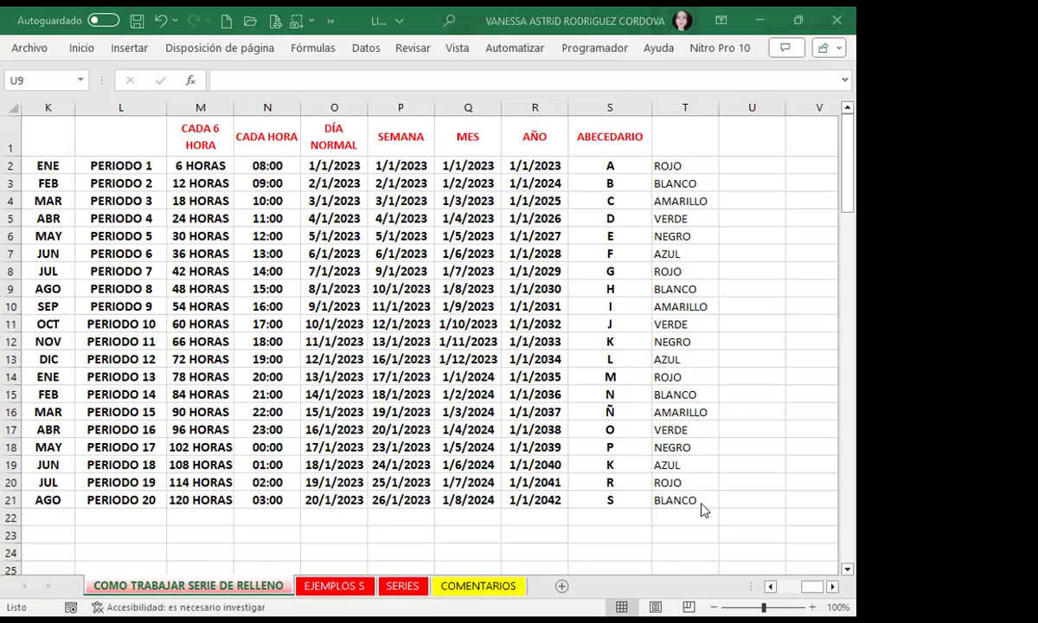
pyautogui.click(338, 588)
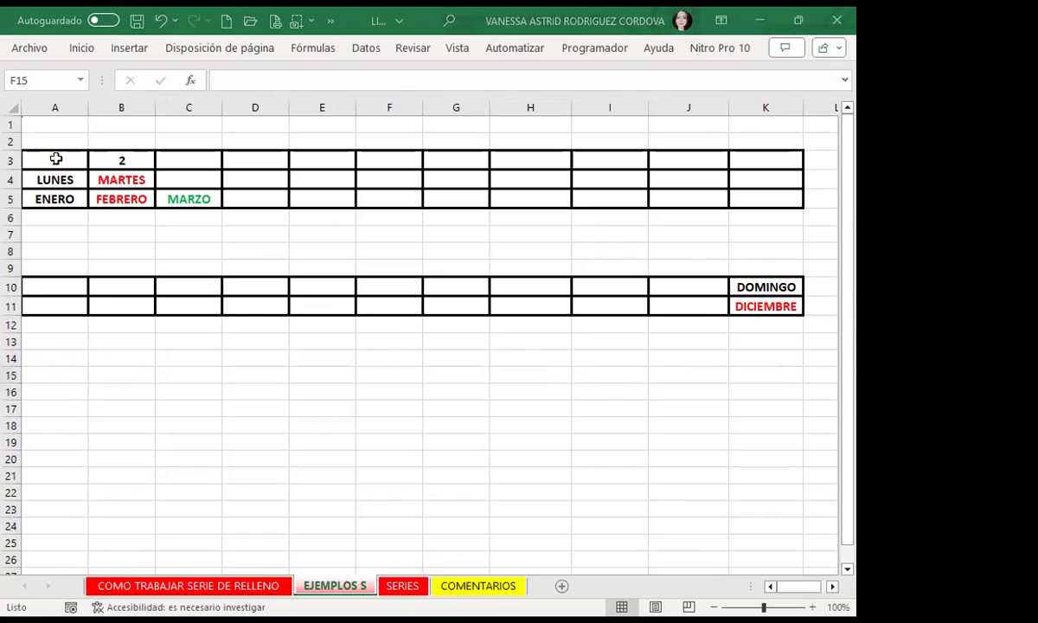
# - Extend the 1, 2 in A3:B3 across to K3 so row 3 counts 1 to 11
pyautogui.moveTo(55, 160); pyautogui.dragTo(150, 154)
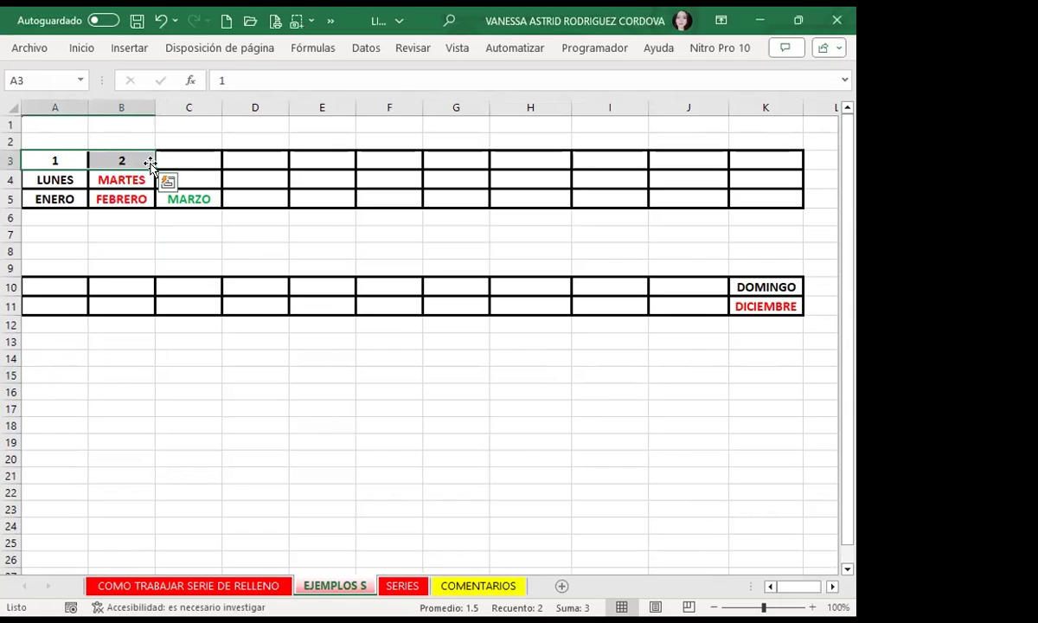
pyautogui.moveTo(154, 165)
pyautogui.mouseDown()
pyautogui.moveTo(700, 210)
pyautogui.moveTo(761, 163)
pyautogui.mouseUp()
pyautogui.click(668, 197)
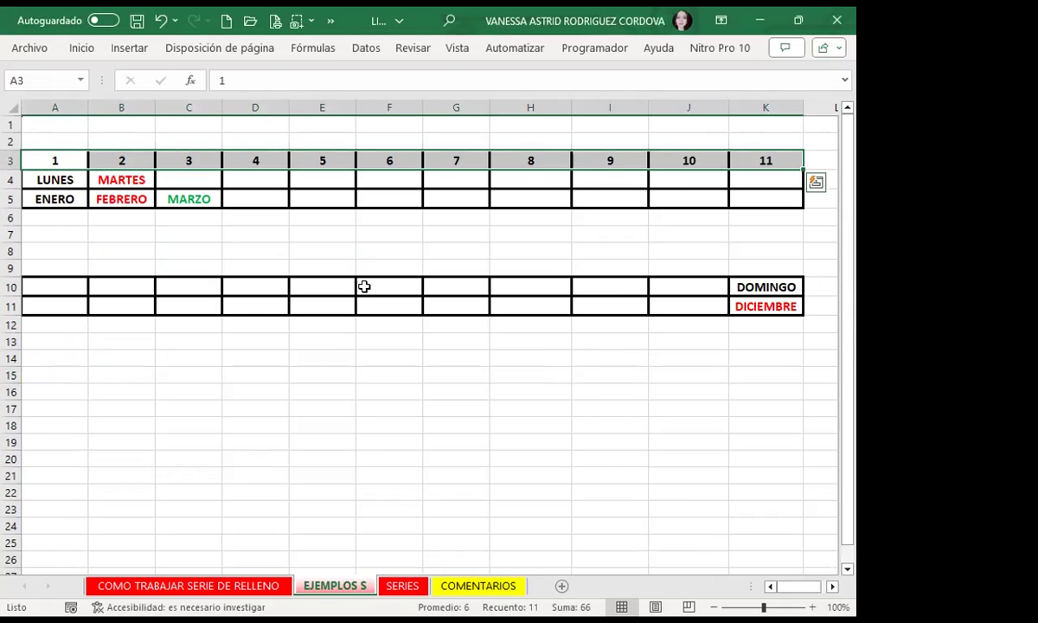
pyautogui.hotkey('ctrl', 'z')
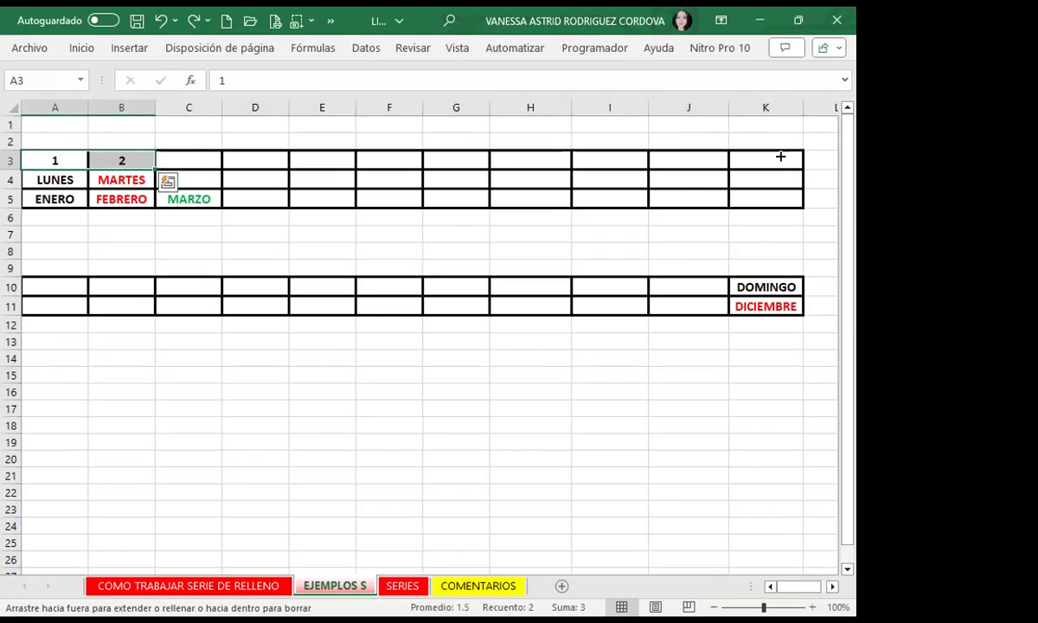
pyautogui.moveTo(153, 165); pyautogui.dragTo(749, 160)
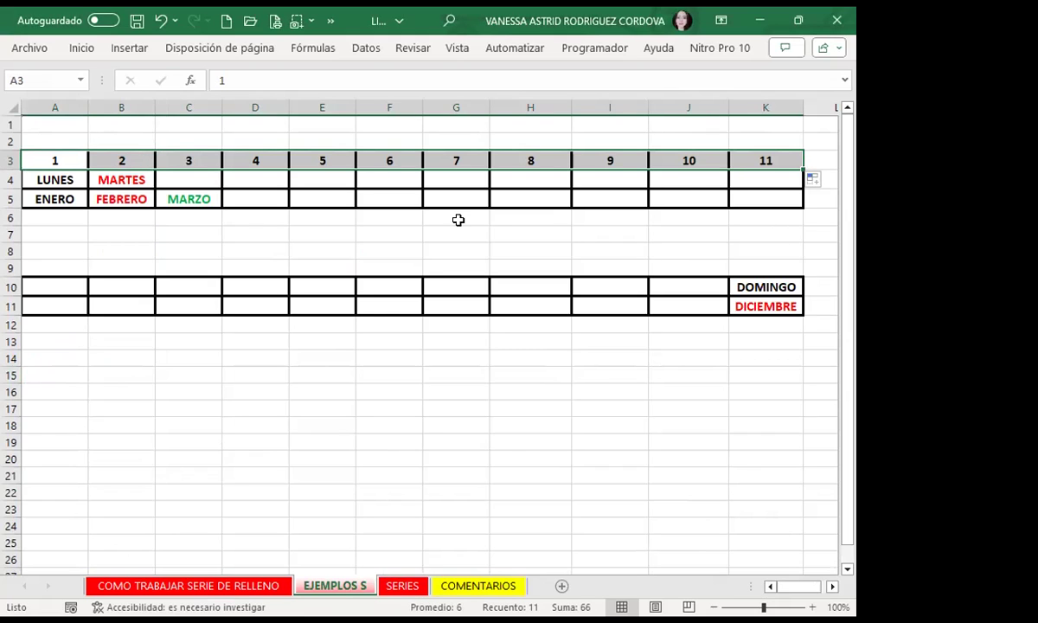
pyautogui.moveTo(62, 178); pyautogui.dragTo(112, 179)
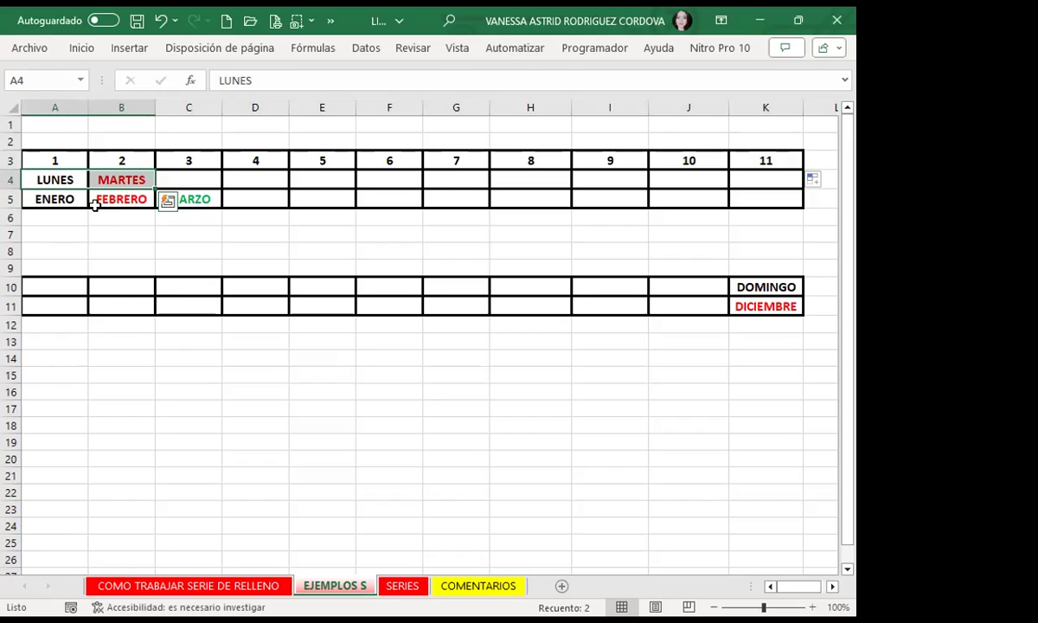
# - Extend LUNES, MARTES across row 4 and ENERO–MARZO across row 5 to column K
pyautogui.moveTo(155, 189); pyautogui.dragTo(765, 182)
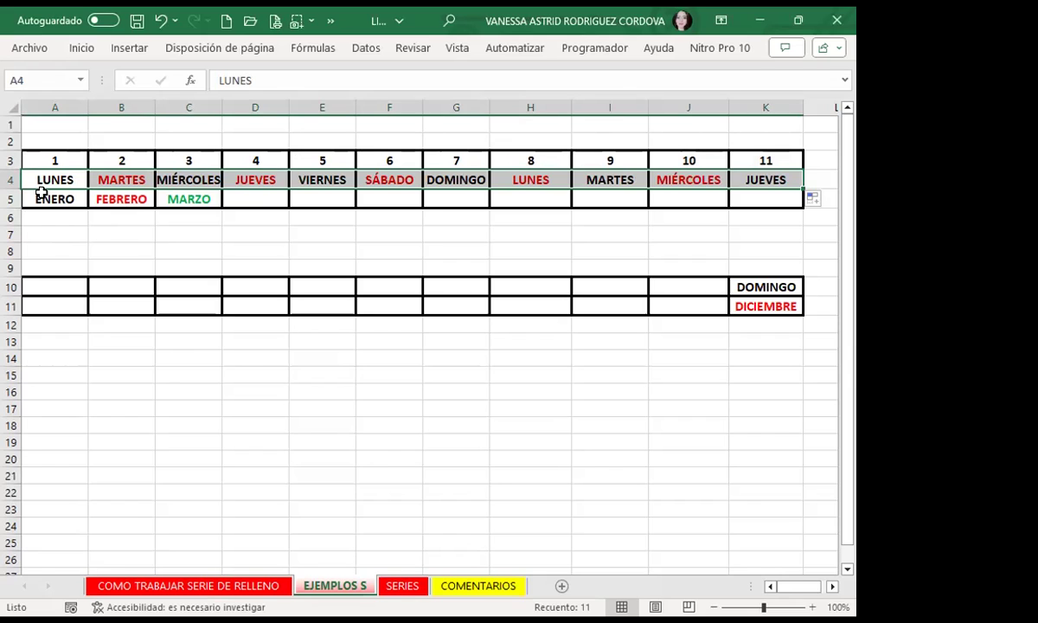
pyautogui.moveTo(40, 195); pyautogui.dragTo(189, 180)
pyautogui.moveTo(45, 195); pyautogui.dragTo(784, 212)
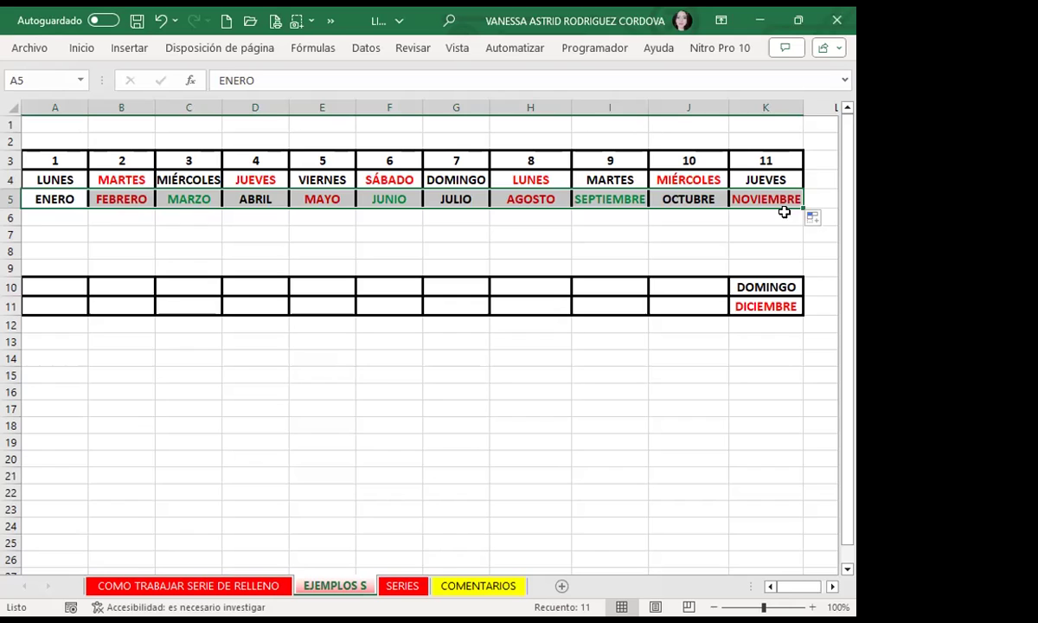
pyautogui.click(763, 286)
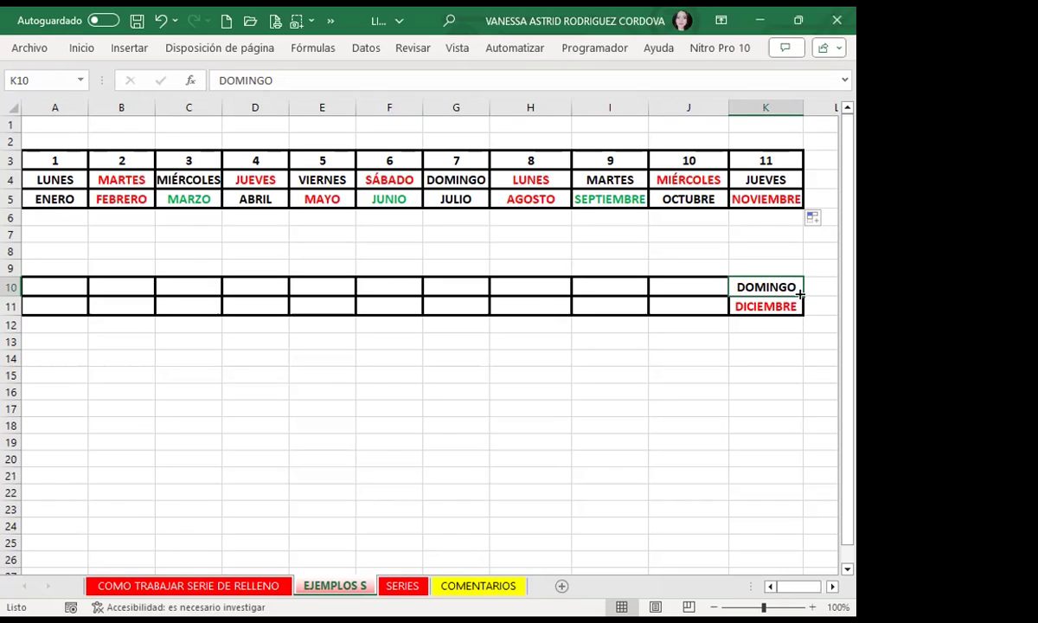
# - Fill row 10 leftward from DOMINGO in K10 back to JUEVES in A10
pyautogui.moveTo(800, 295); pyautogui.dragTo(800, 295)
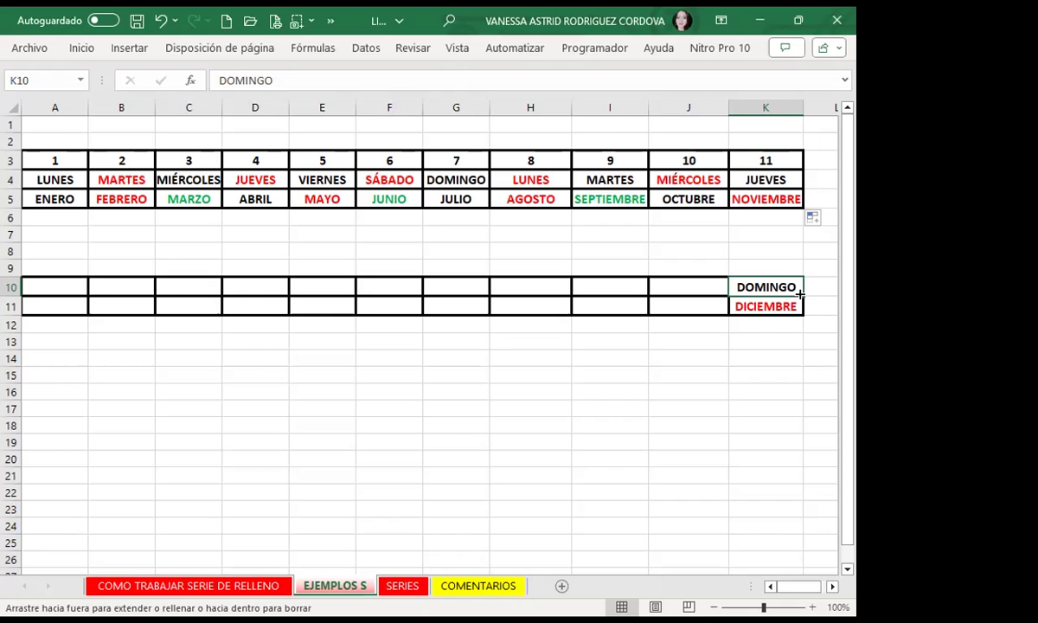
pyautogui.moveTo(800, 295); pyautogui.dragTo(117, 283)
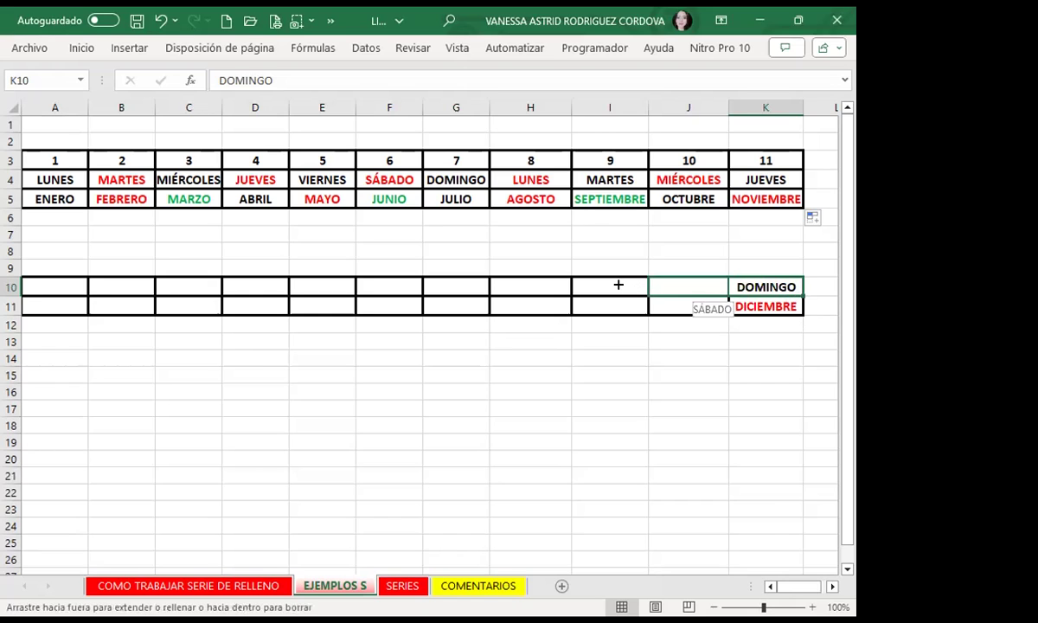
pyautogui.moveTo(800, 295); pyautogui.dragTo(118, 283)
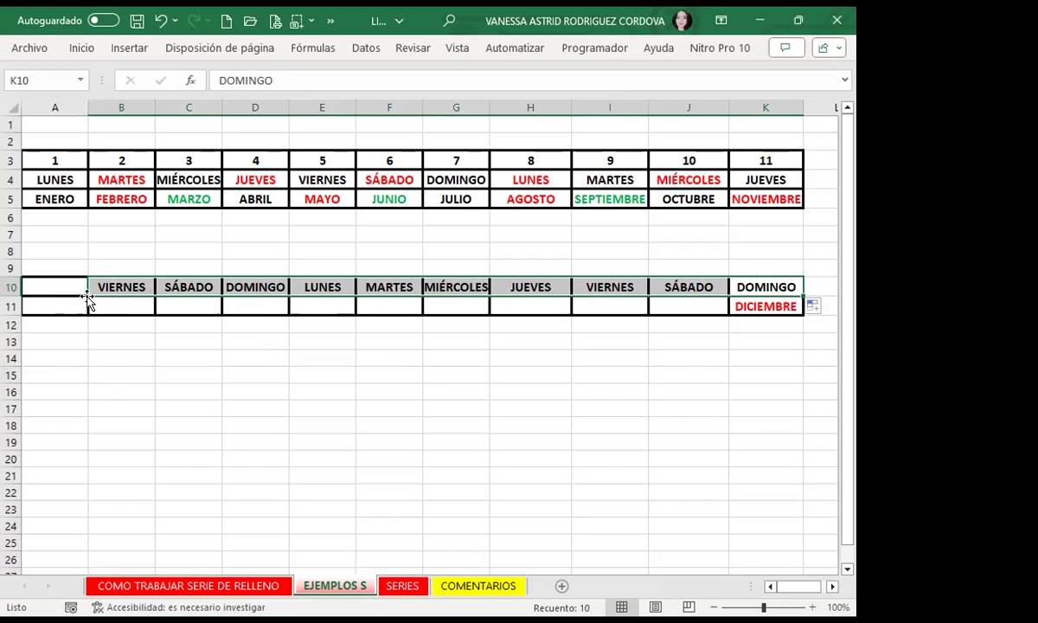
pyautogui.click(91, 290)
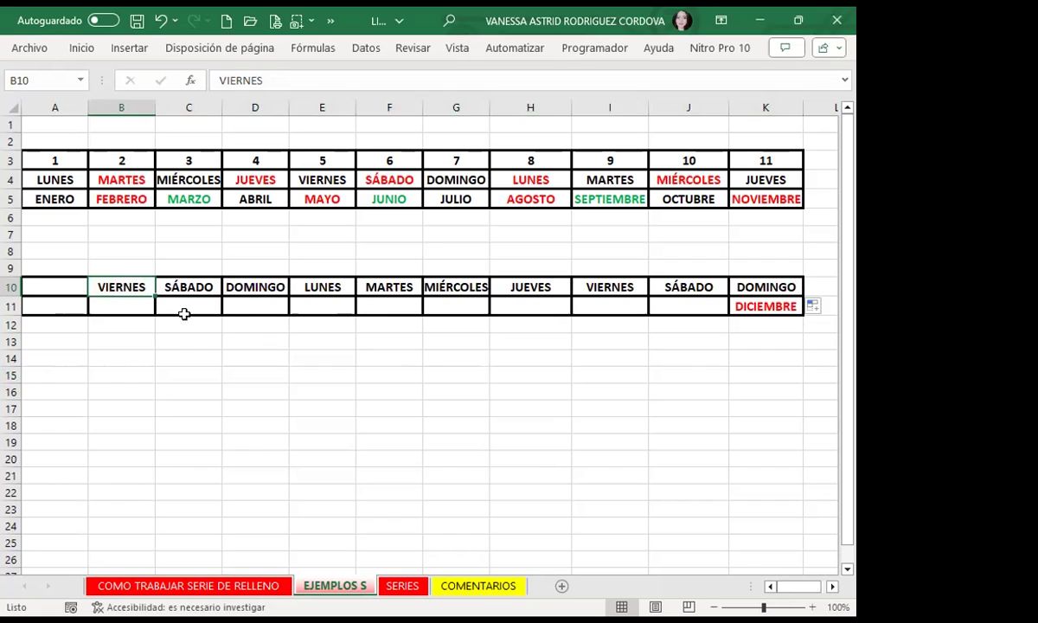
pyautogui.moveTo(154, 296); pyautogui.dragTo(41, 295)
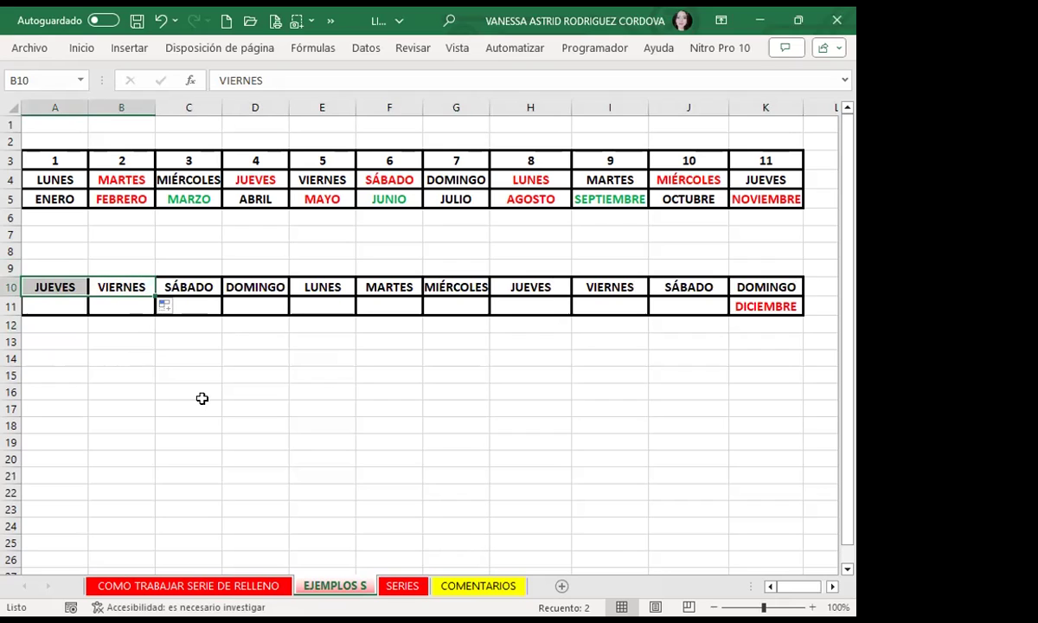
pyautogui.click(772, 304)
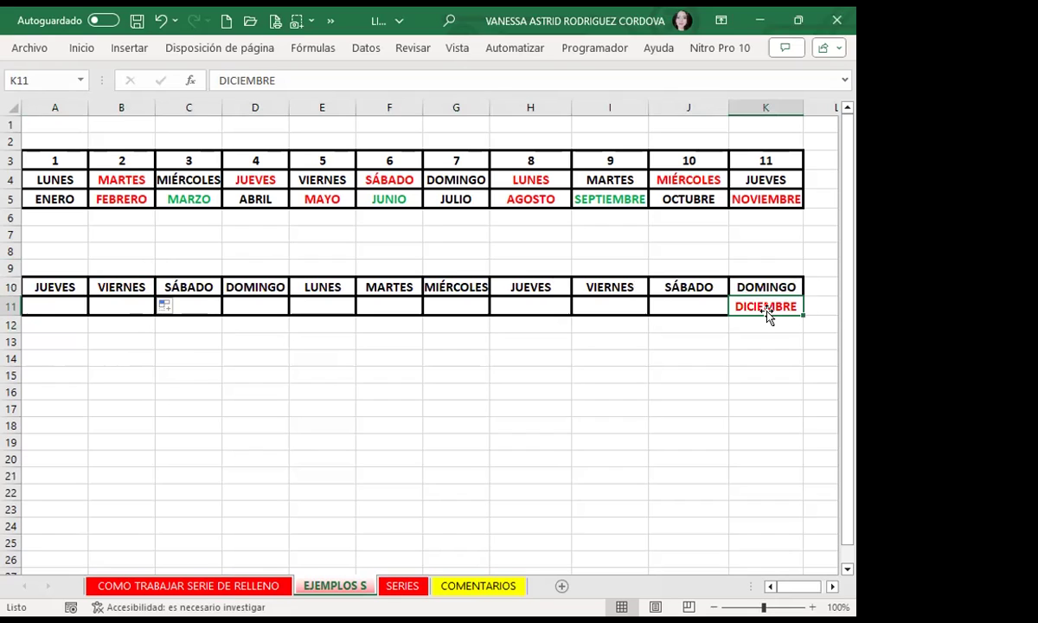
# - Fill row 11 leftward from DICIEMBRE in K11 back to FEBRERO in A11
pyautogui.moveTo(800, 313); pyautogui.dragTo(53, 335)
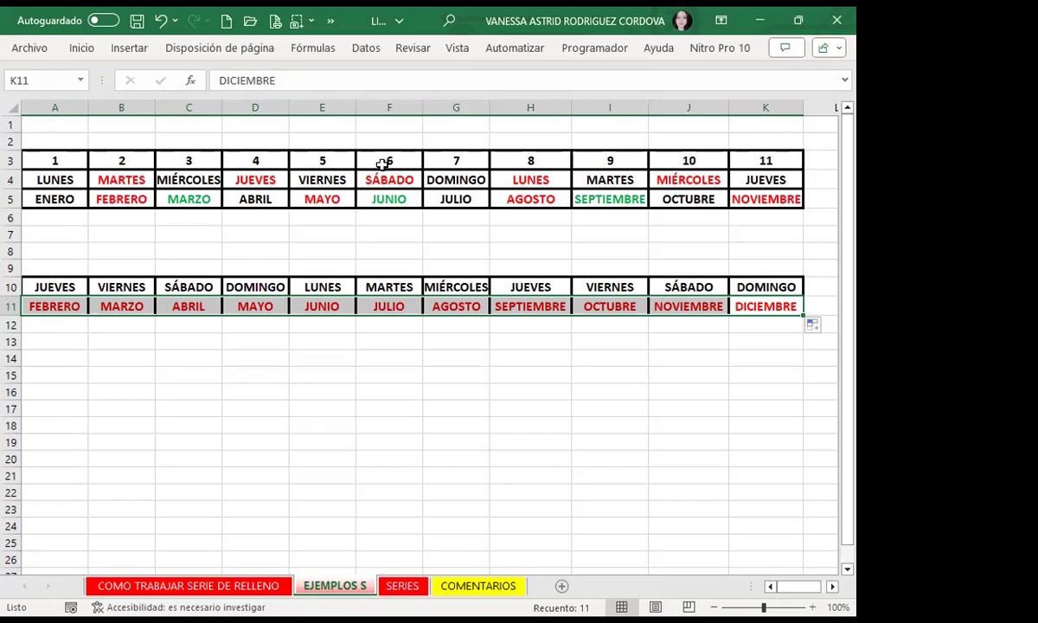
pyautogui.click(417, 374)
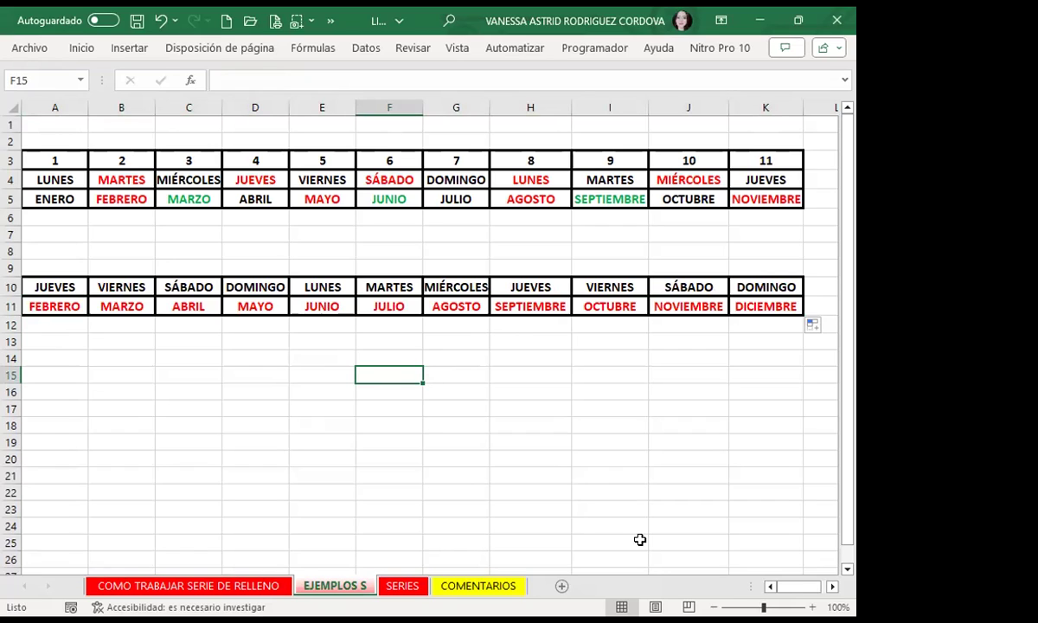
# - On the SERIES sheet, check the starting values of the series in columns A and B
pyautogui.click(402, 586)
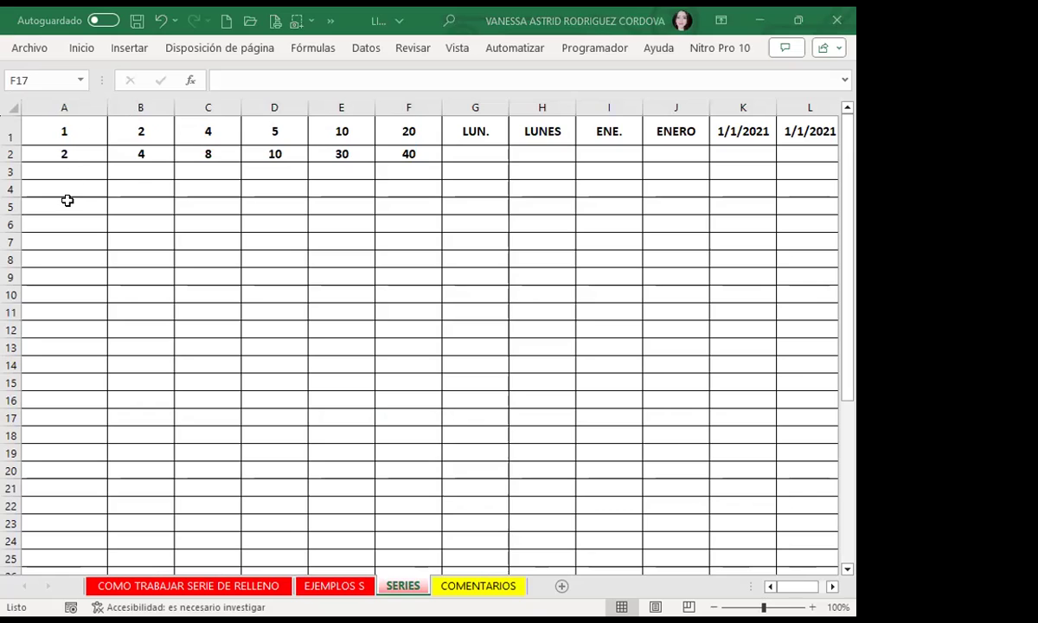
pyautogui.click(52, 125)
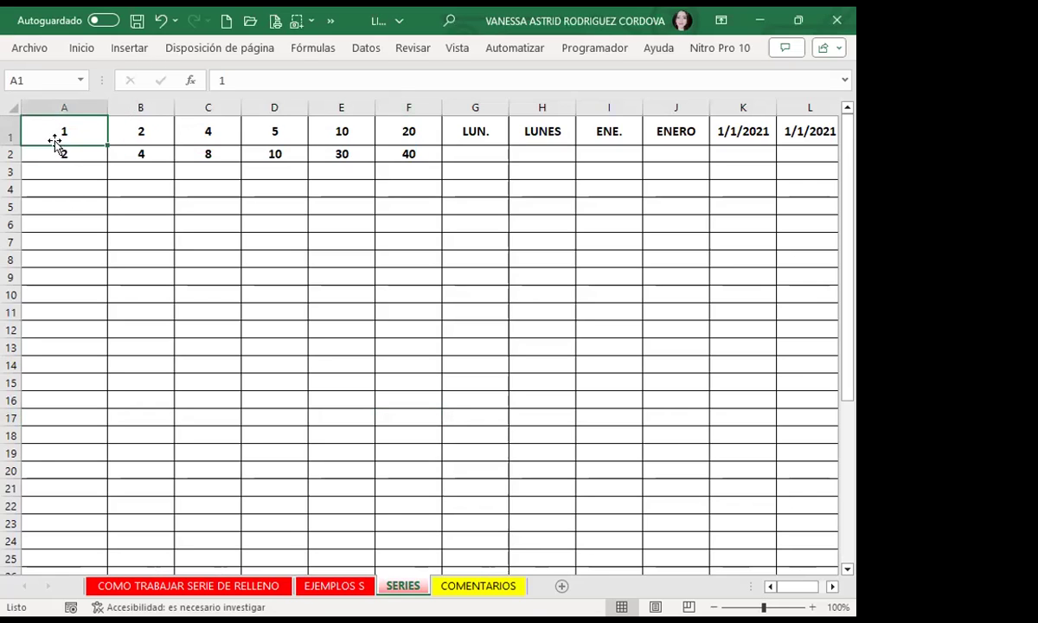
pyautogui.click(141, 149)
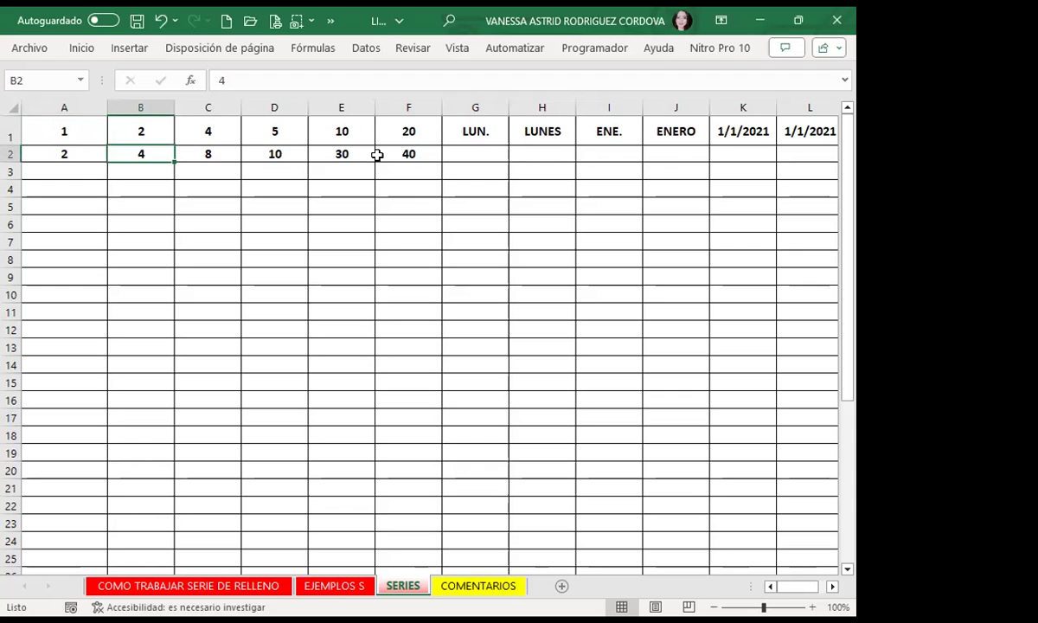
pyautogui.click(87, 140)
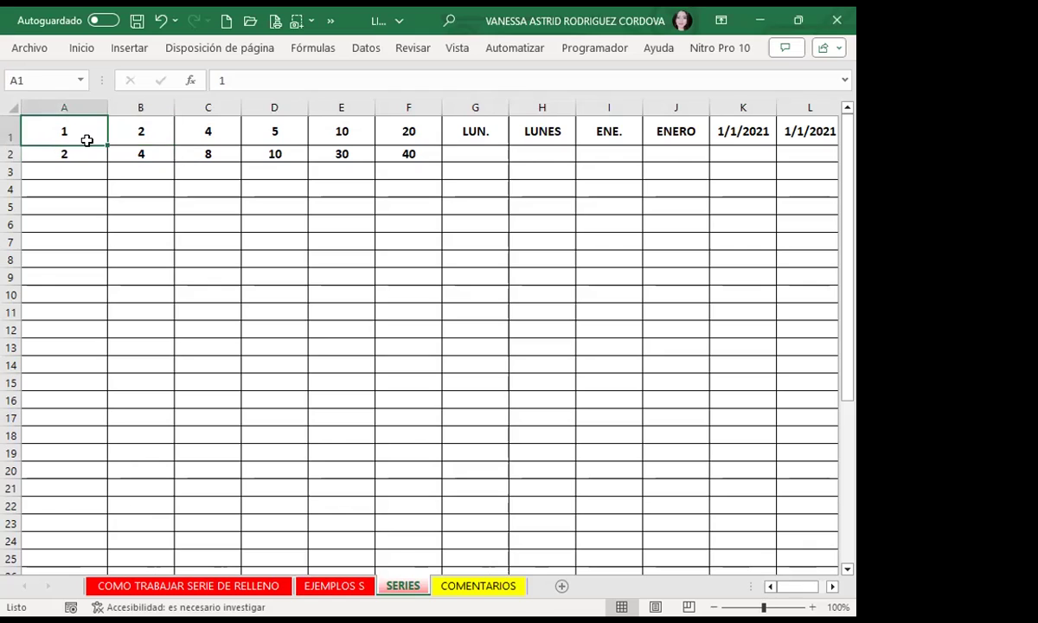
pyautogui.moveTo(87, 140); pyautogui.dragTo(83, 152)
pyautogui.click(101, 229)
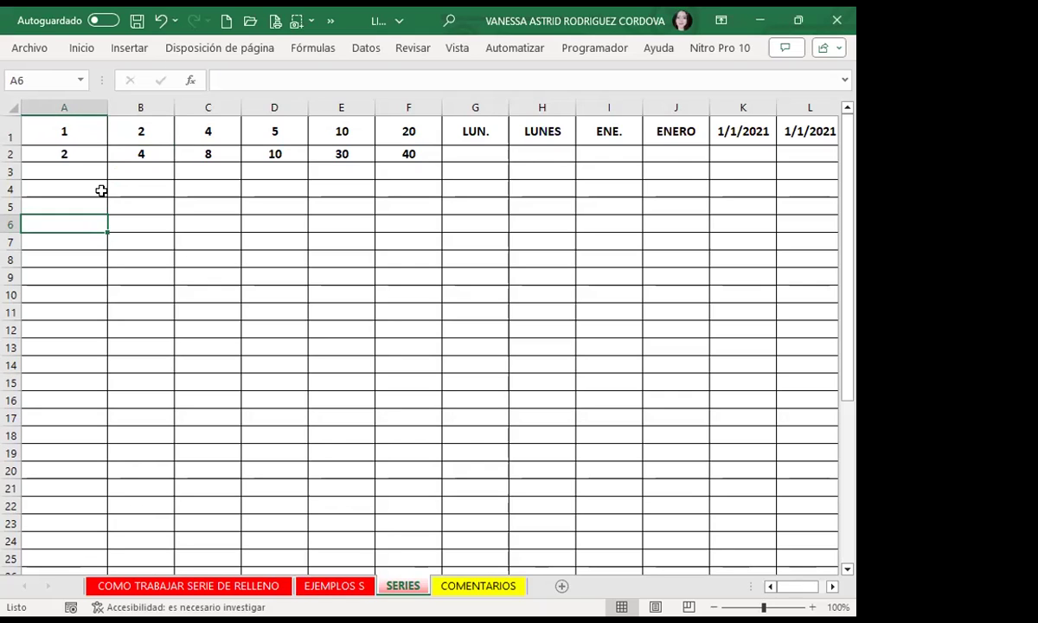
# - Select the first two rows of all six numeric series, A1:F2
pyautogui.moveTo(32, 127)
pyautogui.mouseDown()
pyautogui.moveTo(443, 162)
pyautogui.moveTo(416, 542)
pyautogui.moveTo(383, 510)
pyautogui.mouseUp()
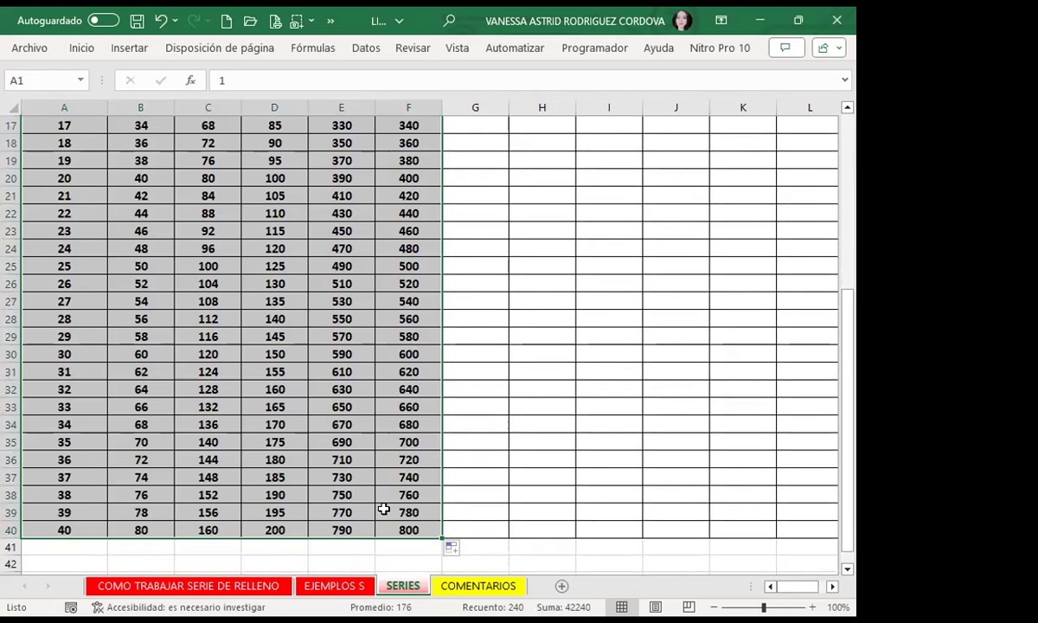
pyautogui.scroll(3, 406, 467)
pyautogui.scroll(3, 390, 364)
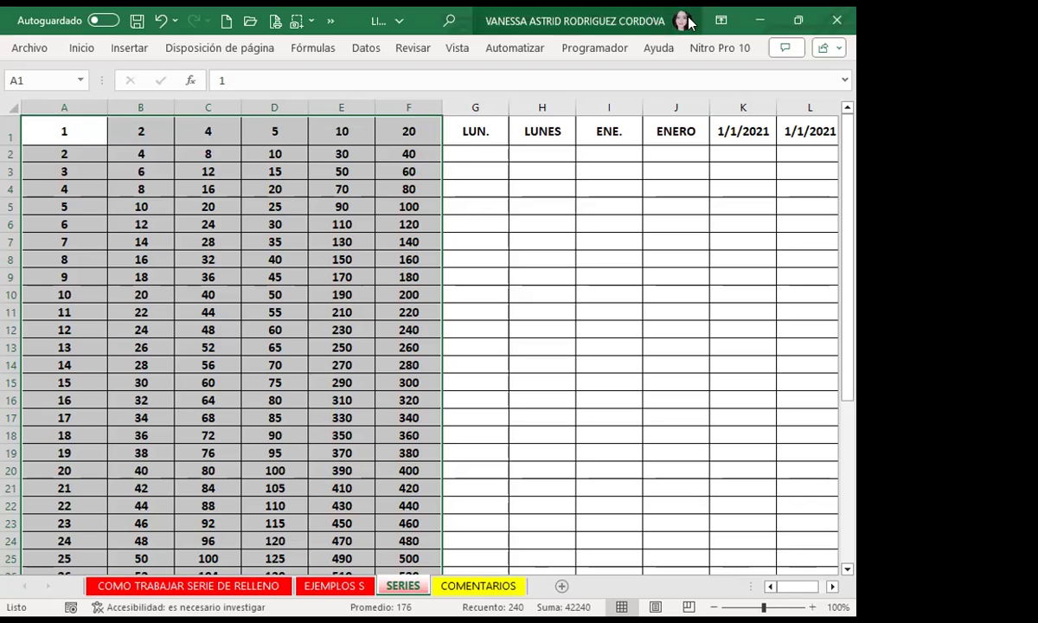
# - Fill the weekday and month series in G–J down to row 40, then check E34 shows 670
pyautogui.moveTo(500, 131); pyautogui.dragTo(708, 149)
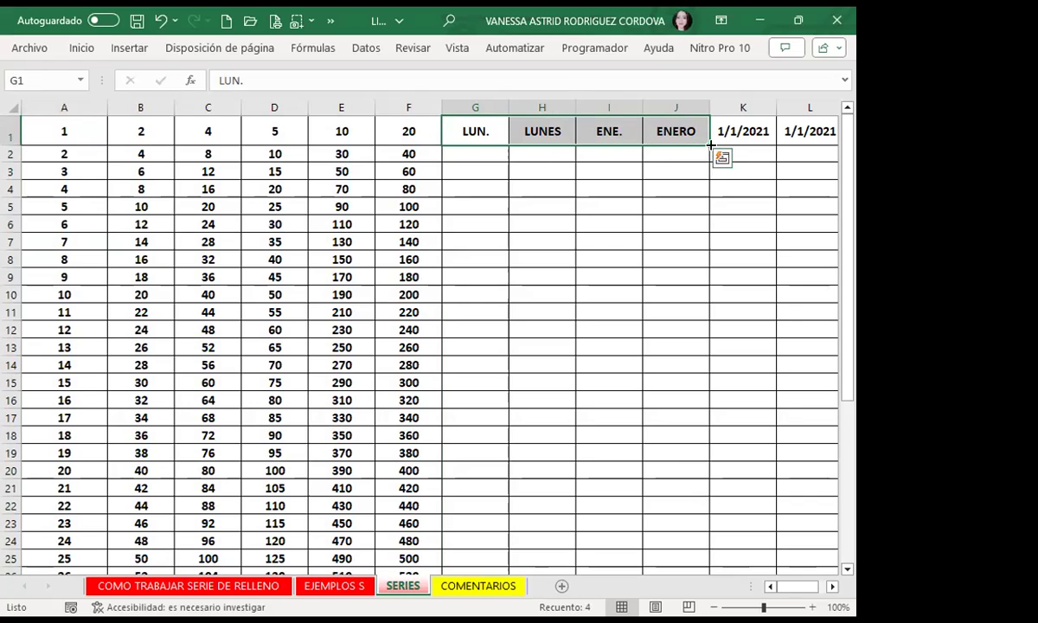
pyautogui.doubleClick(710, 145)
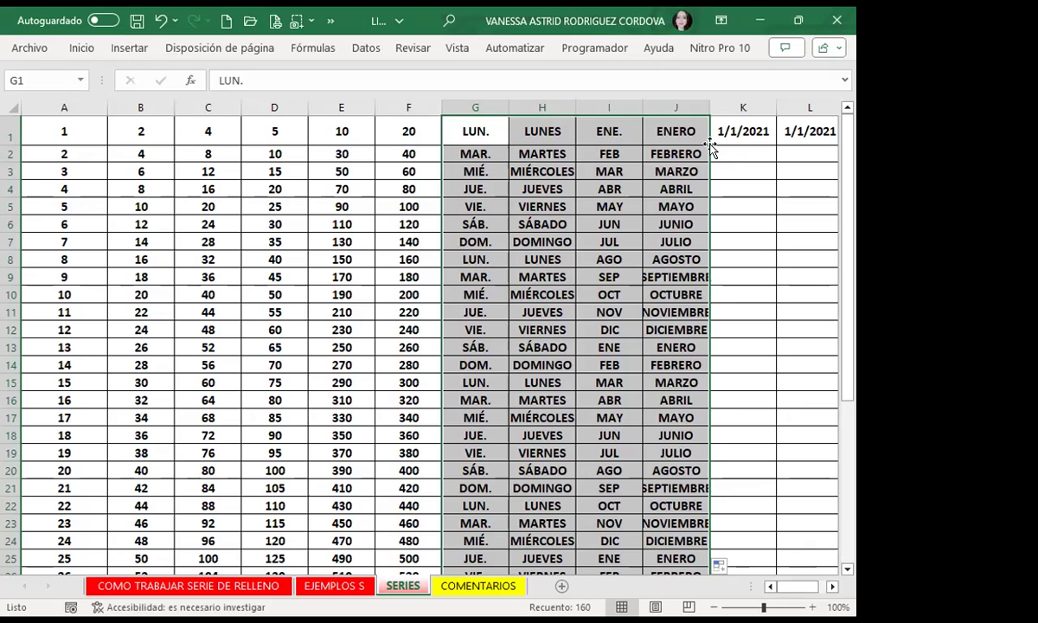
pyautogui.click(366, 376)
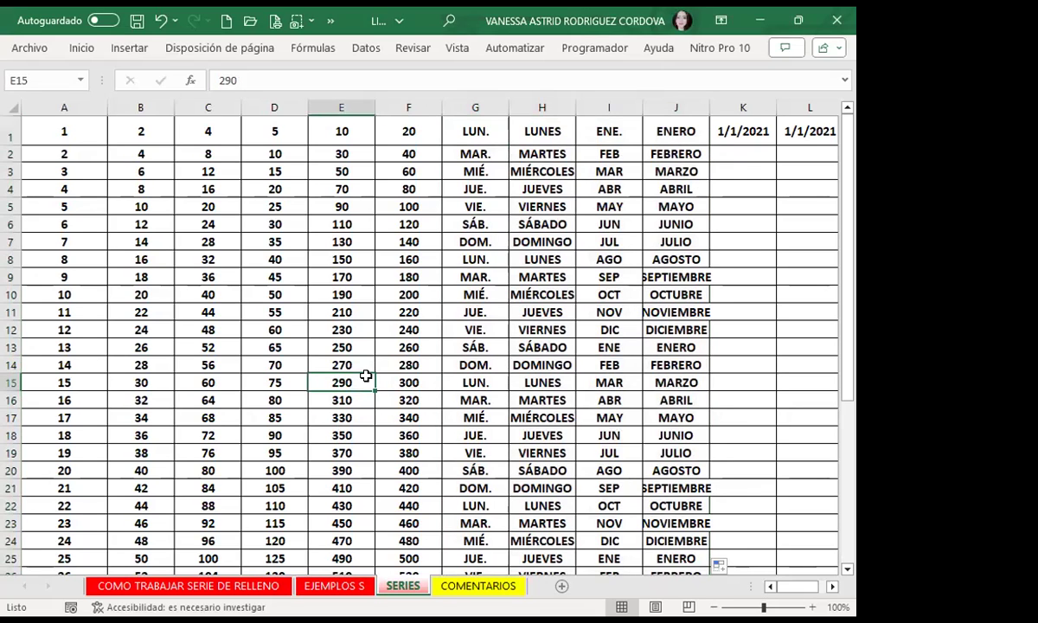
pyautogui.scroll(-1, 183, 348)
pyautogui.scroll(-7, 183, 352)
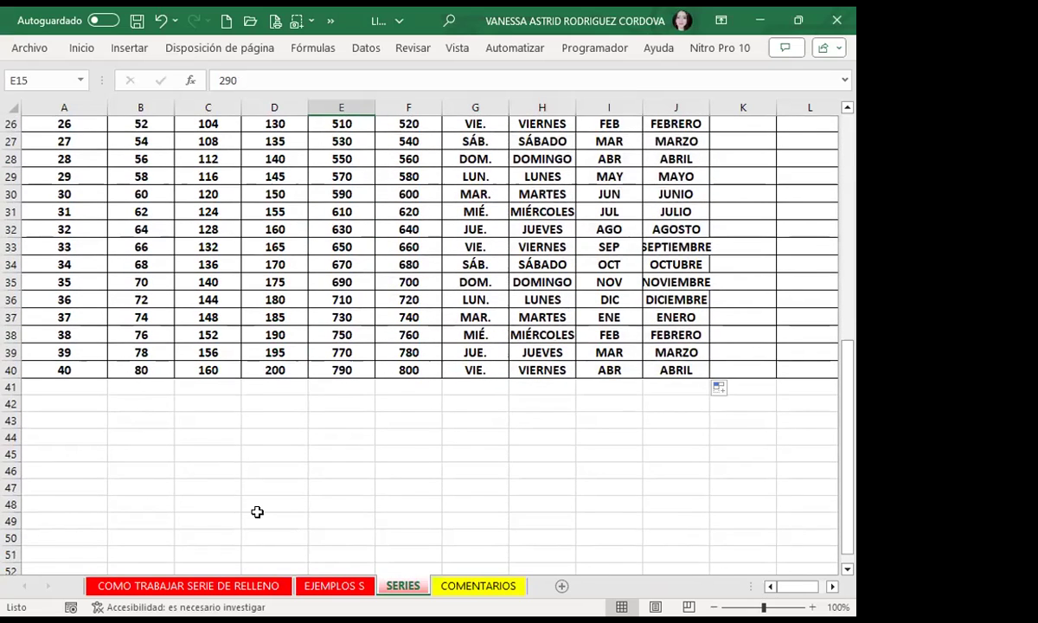
pyautogui.click(312, 268)
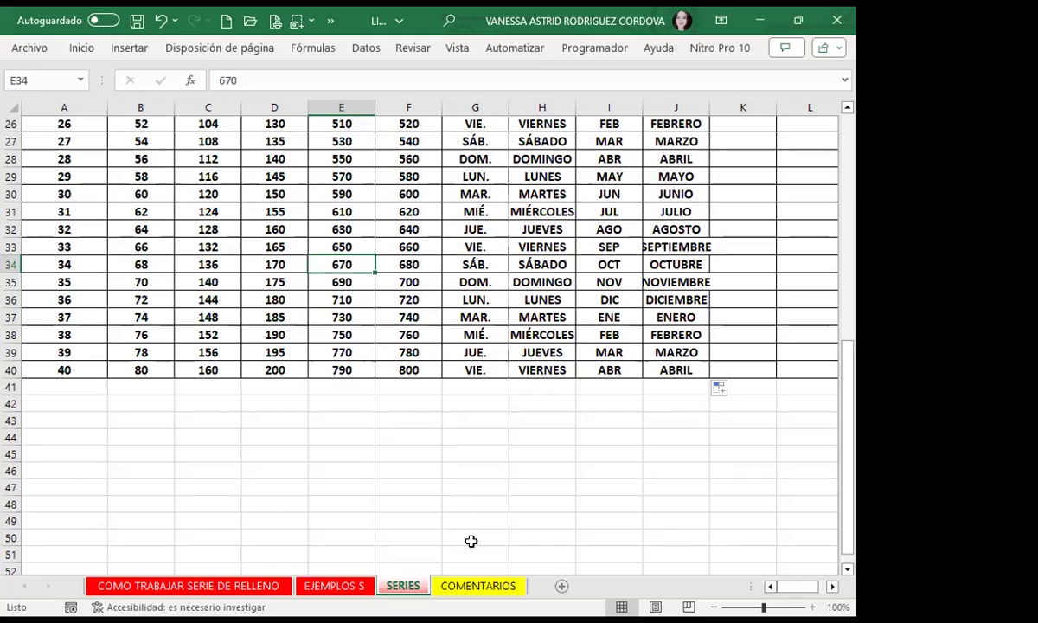
# - Go to the COMO TRABAJAR SERIE DE RELLENO sheet and pin the Inicio ribbon
pyautogui.click(176, 581)
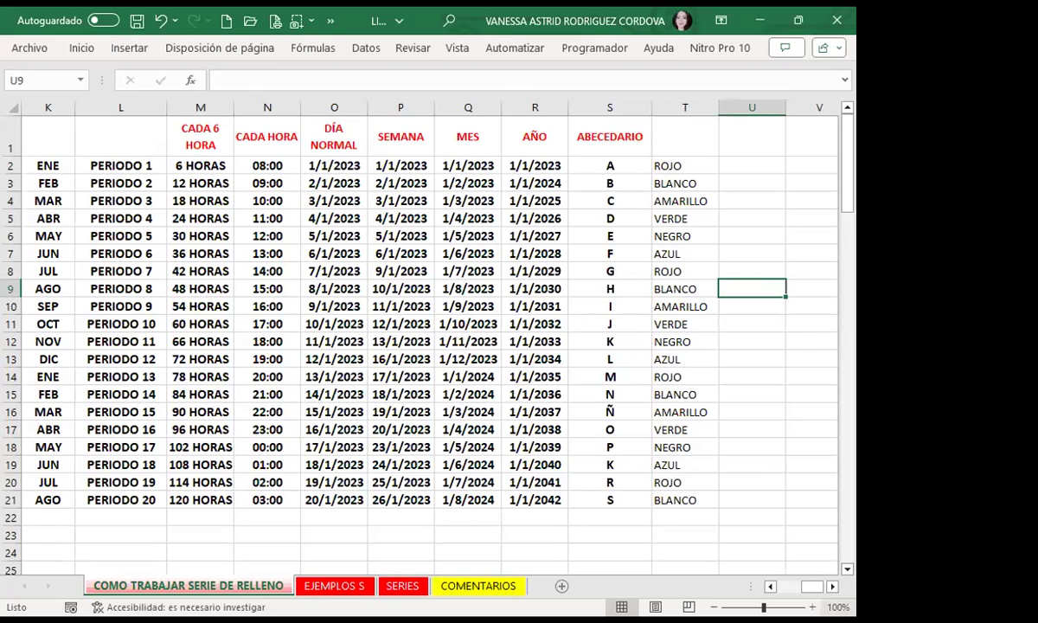
pyautogui.moveTo(814, 586); pyautogui.dragTo(789, 587)
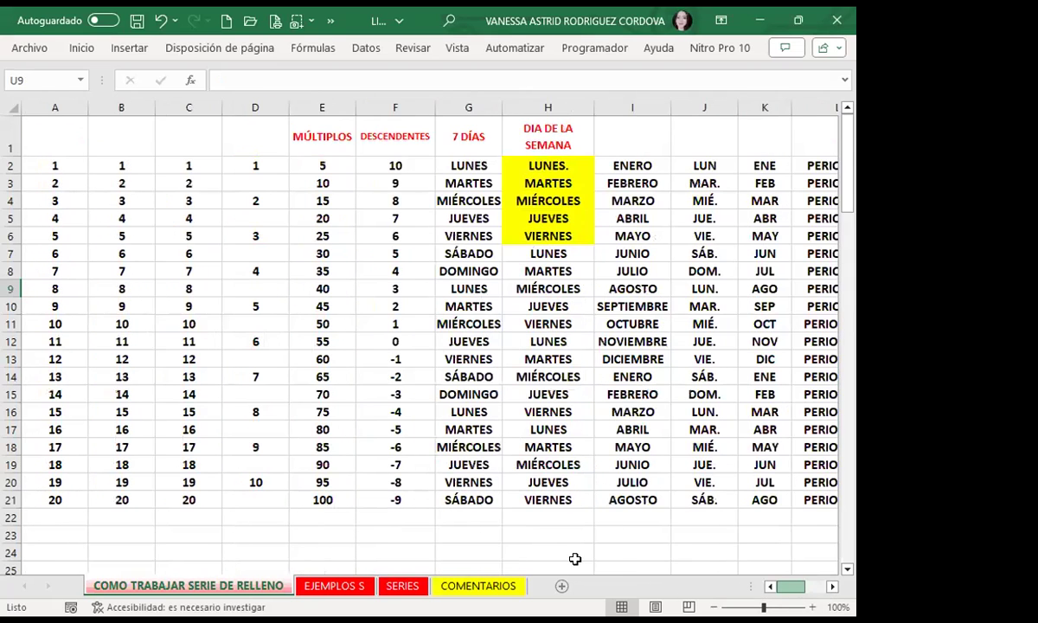
pyautogui.click(116, 342)
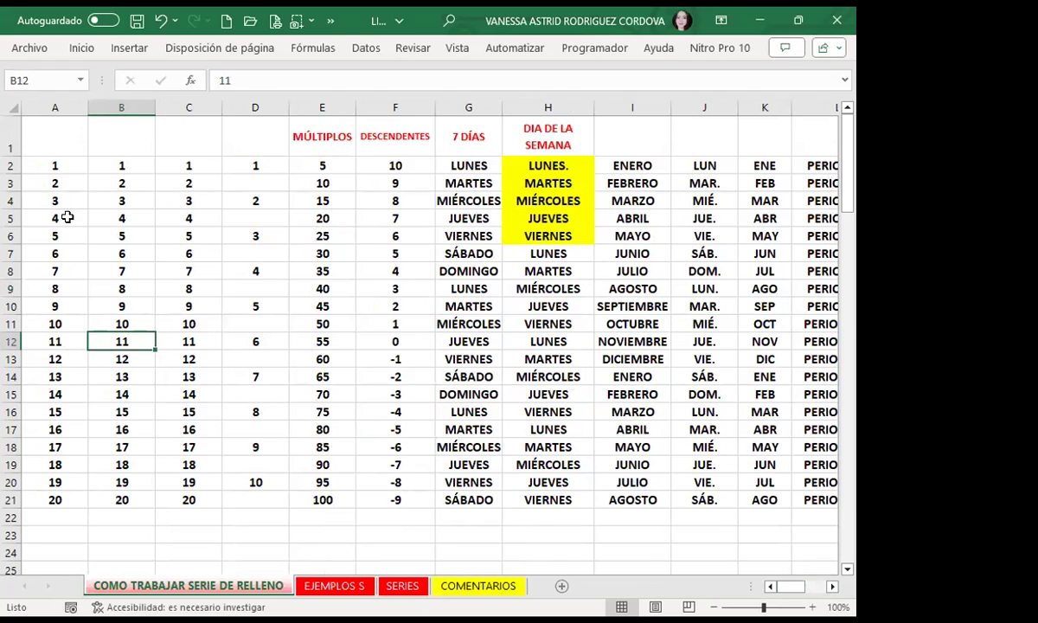
pyautogui.click(63, 164)
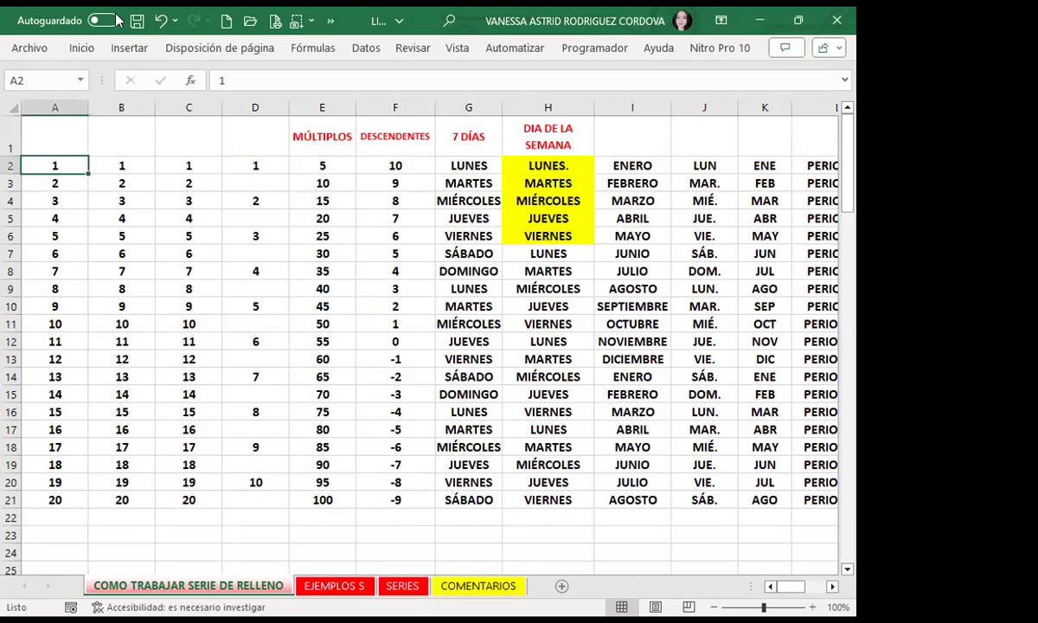
pyautogui.click(82, 47)
pyautogui.hotkey('ctrl', 'F1')
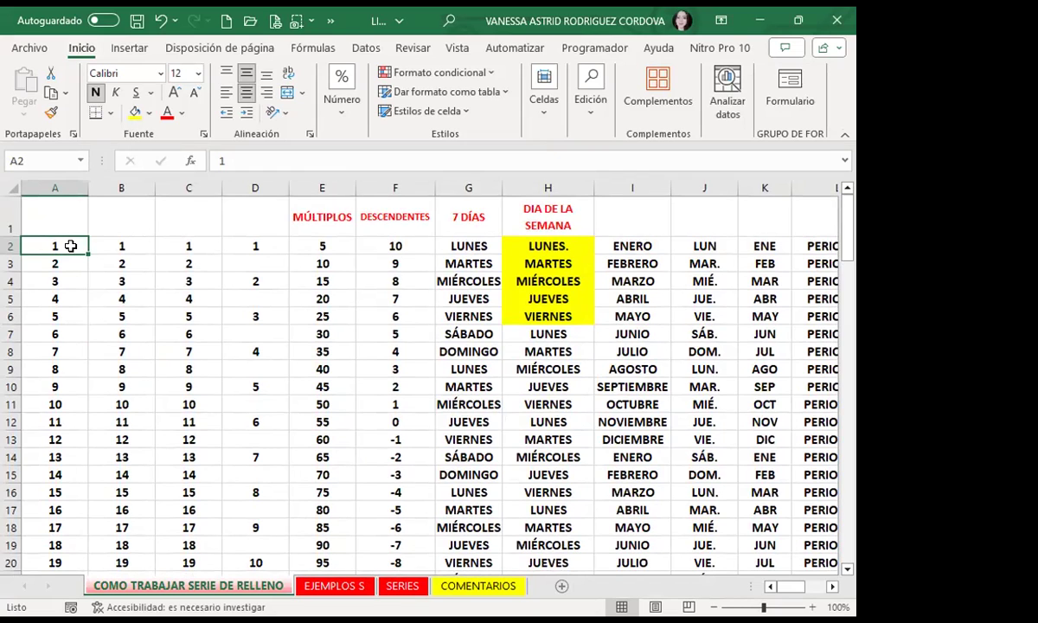
# - Select column A from its first value down to row 40
pyautogui.hotkey('ctrl', 'shift', 'Down')
pyautogui.hotkey('ctrl', 'shift', 'Down')
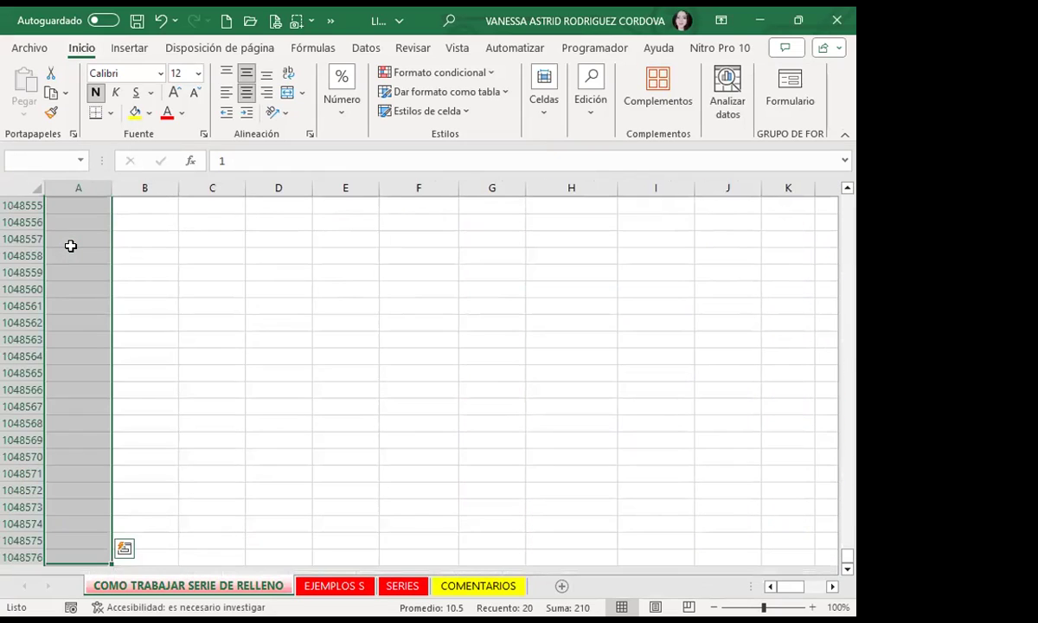
pyautogui.hotkey('ctrl', 'shift', 'Up')
pyautogui.hotkey('ctrl', 'shift', 'Up')
pyautogui.hotkey('shift', 'Down')
pyautogui.hotkey('shift', 'Down')
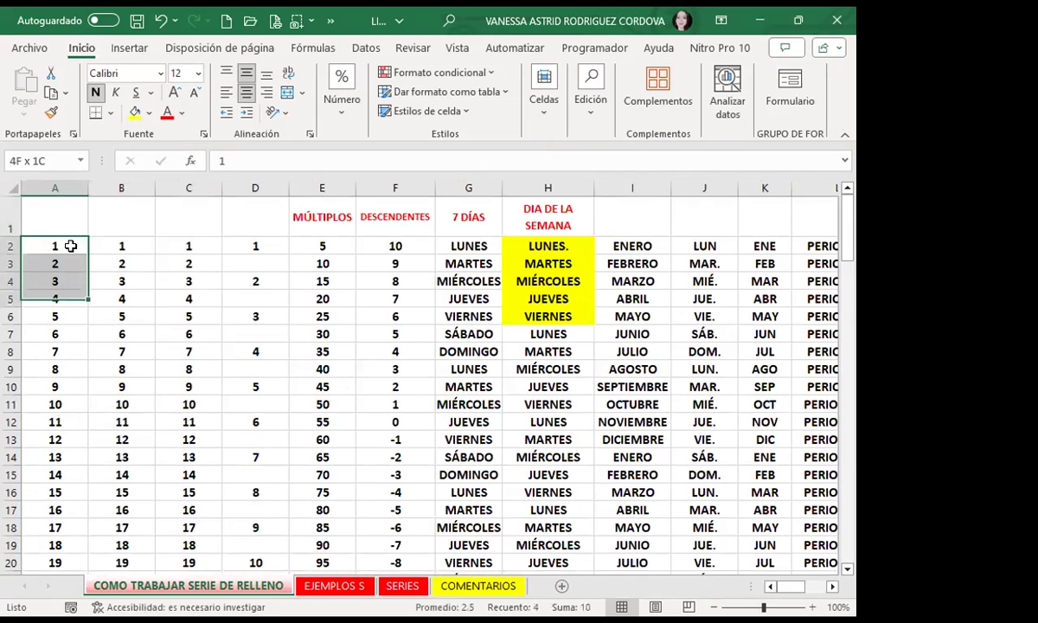
pyautogui.hotkey('shift', 'Down')
pyautogui.hotkey('shift', 'Down')
pyautogui.hotkey('shift', 'Down')
pyautogui.hotkey('shift', 'Down')
pyautogui.hotkey('shift', 'Down')
pyautogui.hotkey('shift', 'Down')
pyautogui.hotkey('shift', 'Down')
pyautogui.hotkey('shift', 'Down')
pyautogui.hotkey('shift', 'Down')
pyautogui.hotkey('shift', 'Down')
pyautogui.hotkey('shift', 'Down')
pyautogui.hotkey('shift', 'Down')
pyautogui.hotkey('shift', 'Down')
pyautogui.hotkey('shift', 'Down')
pyautogui.hotkey('shift', 'Down')
pyautogui.hotkey('shift', 'Down')
pyautogui.hotkey('shift', 'Down')
pyautogui.hotkey('shift', 'Down')
pyautogui.hotkey('shift', 'Down')
pyautogui.hotkey('shift', 'Down')
pyautogui.hotkey('shift', 'Down')
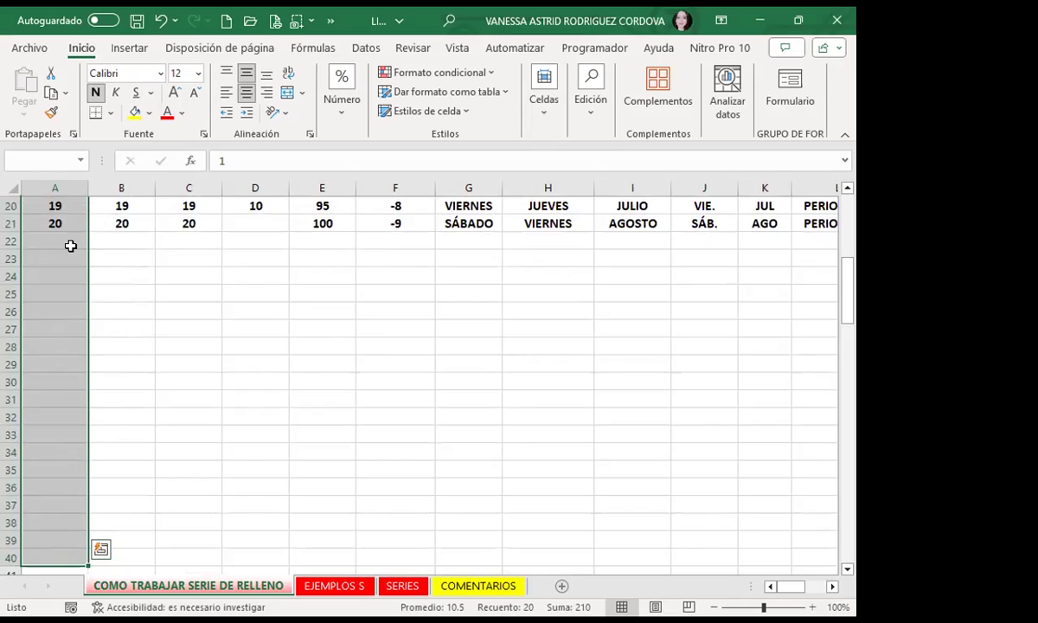
pyautogui.press('alt')
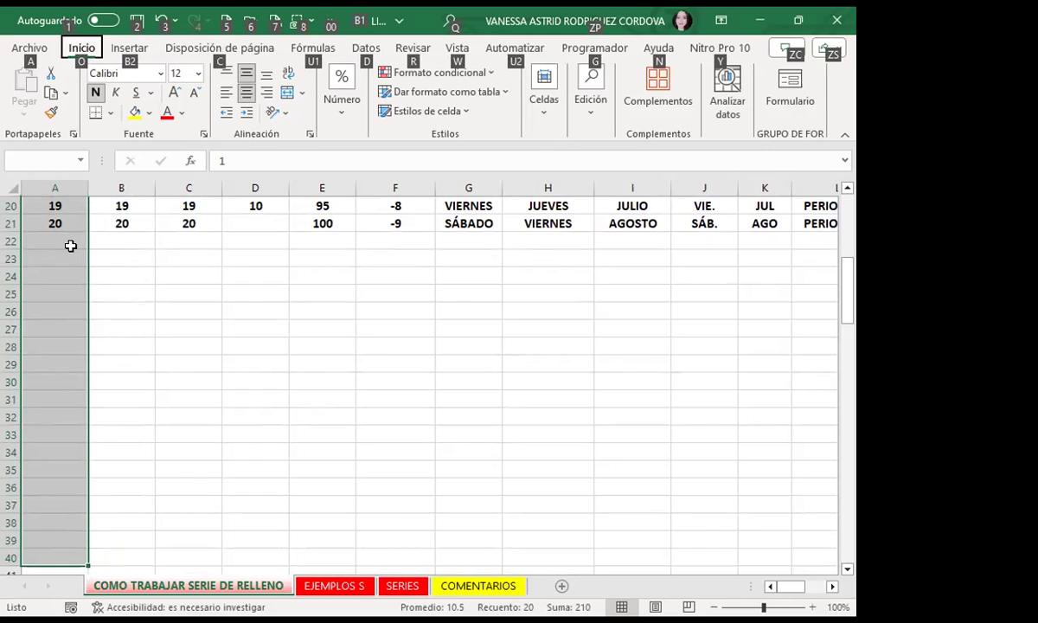
# - Fill column A as a series with step 1 and stop value 400 via Rellenar > Series
pyautogui.press('o')
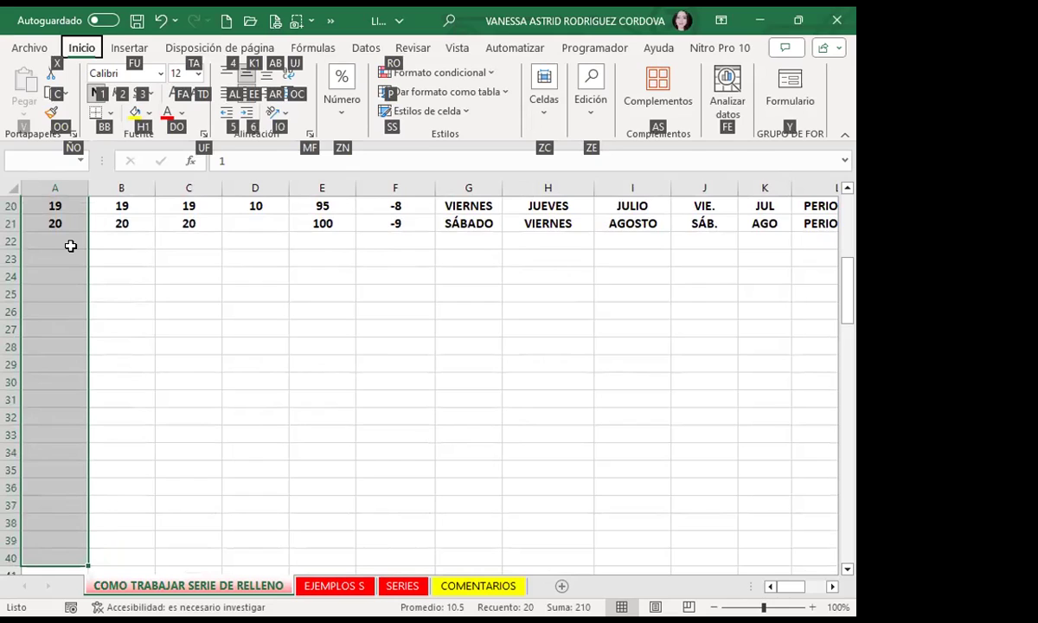
pyautogui.press('z')
pyautogui.press('e')
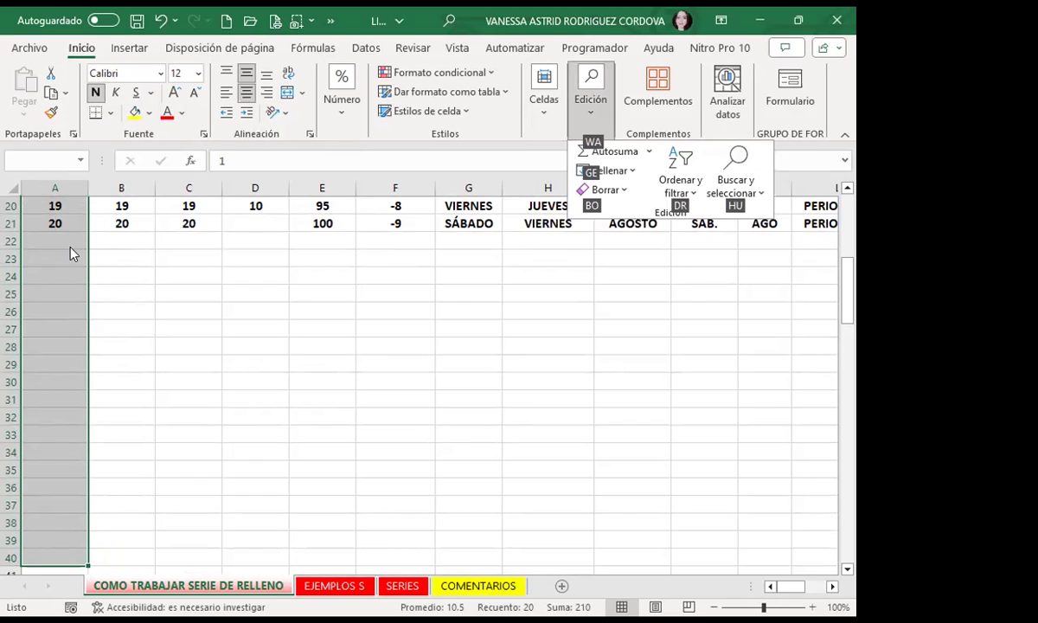
pyautogui.press('g')
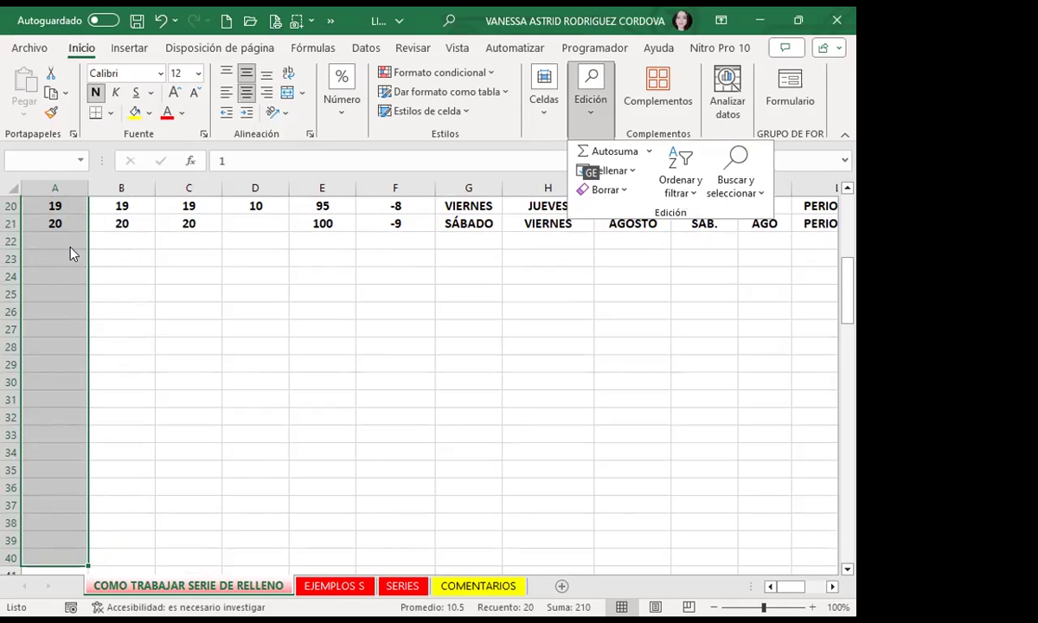
pyautogui.press('e')
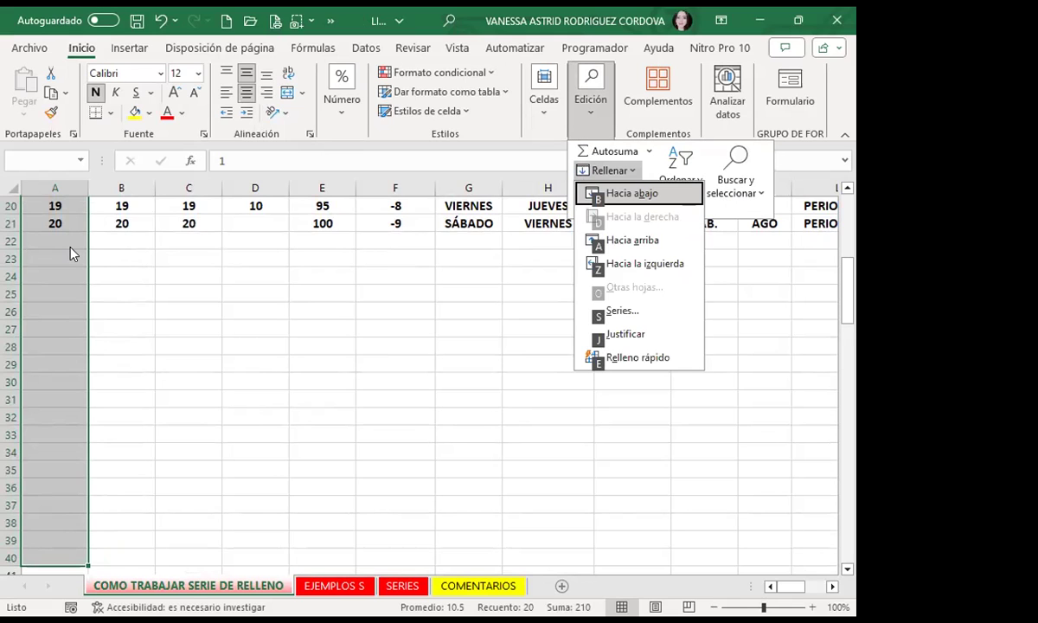
pyautogui.press('s')
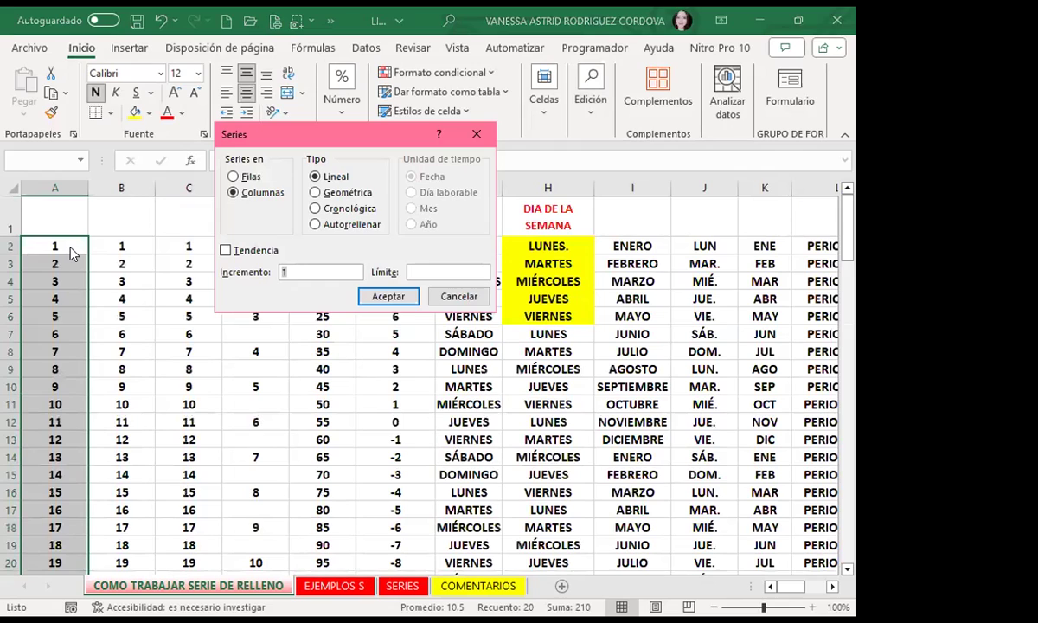
pyautogui.press('Tab')
pyautogui.write('400')
pyautogui.press('Return')
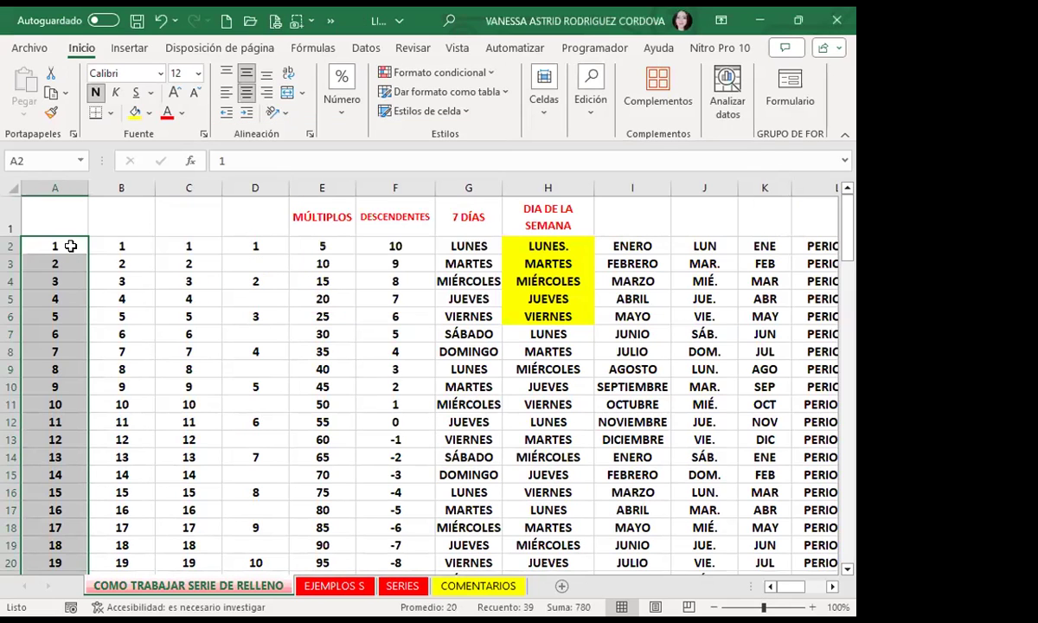
pyautogui.press('Down')
pyautogui.press('Down')
pyautogui.press('Down')
pyautogui.press('Down')
pyautogui.press('Down')
pyautogui.press('Down')
pyautogui.press('Down')
pyautogui.press('Down')
pyautogui.press('Down')
pyautogui.press('Down')
pyautogui.press('Down')
pyautogui.press('Down')
pyautogui.press('Down')
pyautogui.press('Up')
pyautogui.press('Up')
pyautogui.press('Up')
pyautogui.press('Up')
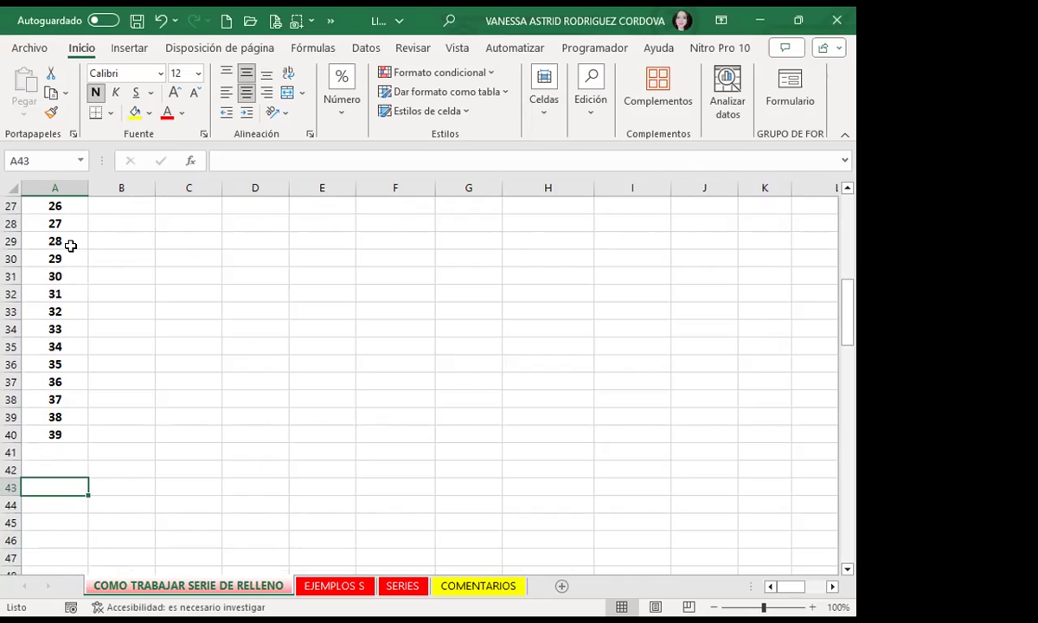
pyautogui.press('Up')
pyautogui.press('Up')
pyautogui.press('Up')
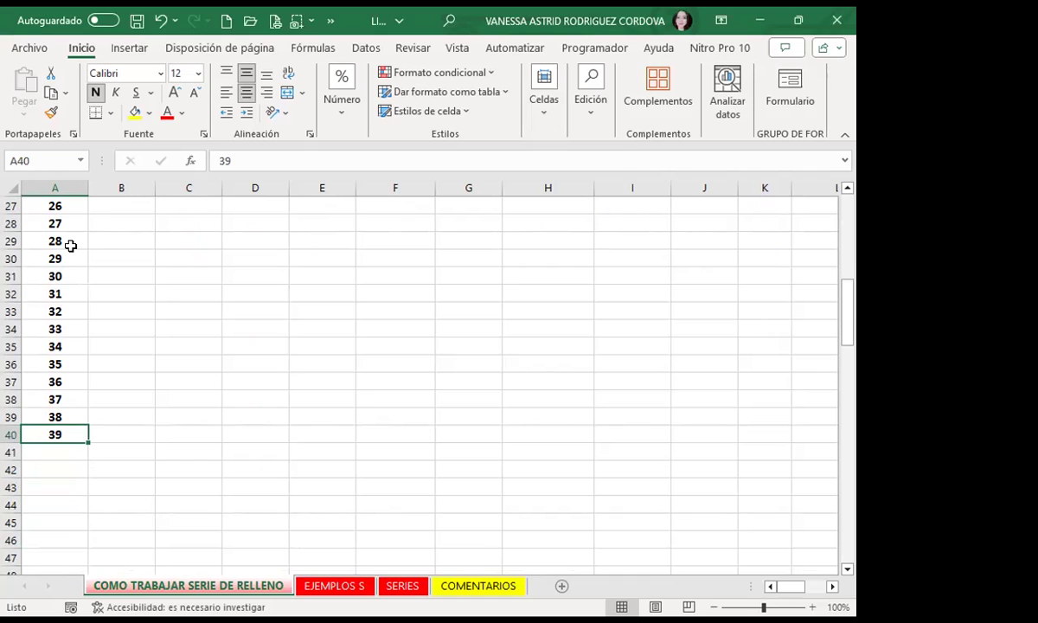
pyautogui.press('Up')
pyautogui.press('Up')
pyautogui.press('Up')
pyautogui.press('Up')
pyautogui.press('Up')
pyautogui.press('Up')
pyautogui.press('Up')
pyautogui.press('Up')
pyautogui.press('Up')
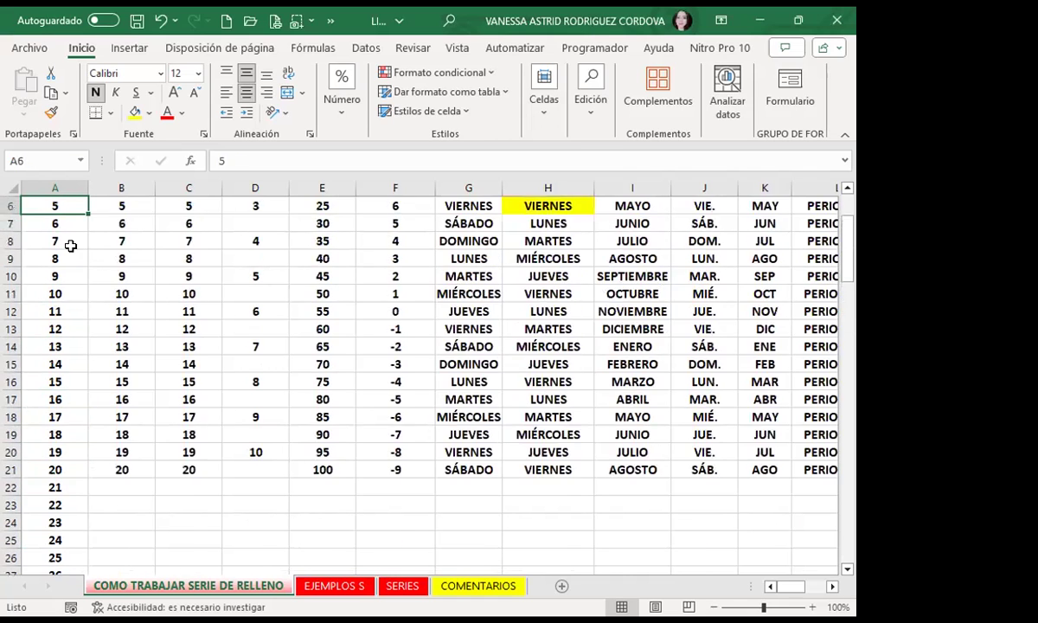
pyautogui.press('Up')
pyautogui.press('Up')
pyautogui.press('Up')
pyautogui.press('Down')
pyautogui.press('Right')
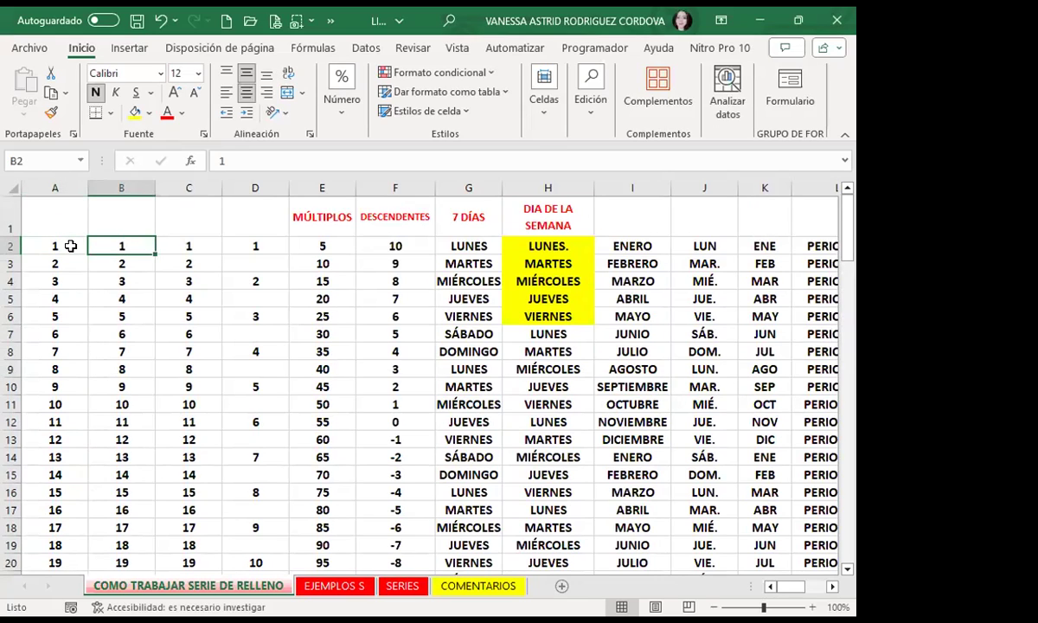
# - Fill B2:B40 with an Autorrellenar series from Rellenar > Series
pyautogui.hotkey('shift', 'Down')
pyautogui.hotkey('shift', 'Down')
pyautogui.hotkey('shift', 'Down')
pyautogui.hotkey('shift', 'Down')
pyautogui.hotkey('shift', 'Down')
pyautogui.hotkey('shift', 'Down')
pyautogui.hotkey('shift', 'Down')
pyautogui.hotkey('shift', 'Down')
pyautogui.hotkey('shift', 'Down')
pyautogui.hotkey('shift', 'Down')
pyautogui.hotkey('shift', 'Down')
pyautogui.hotkey('shift', 'Down')
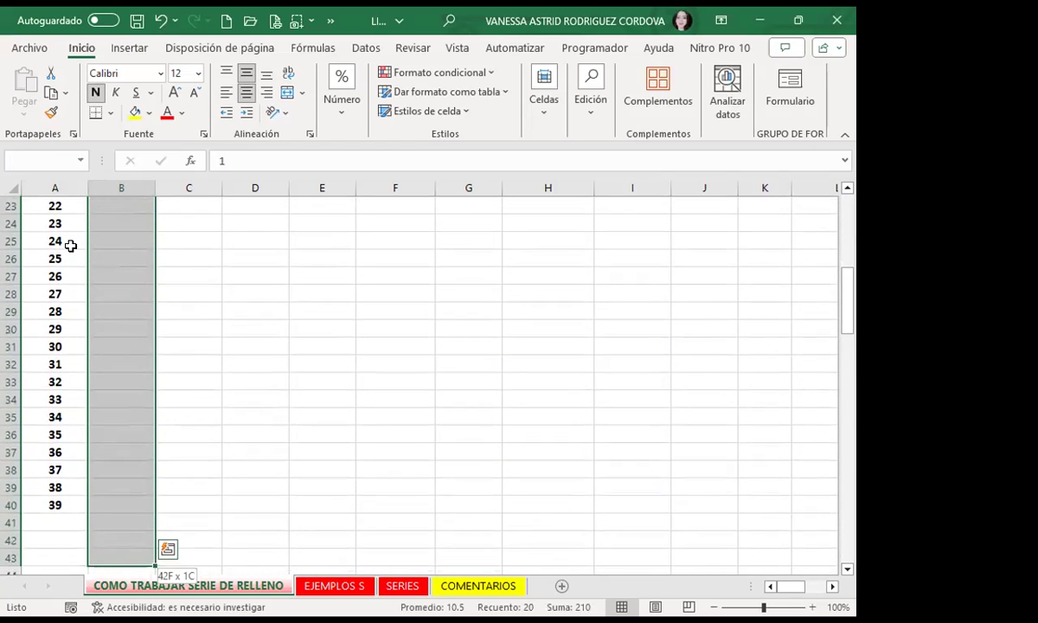
pyautogui.hotkey('shift', 'Up')
pyautogui.hotkey('shift', 'Up')
pyautogui.hotkey('shift', 'Up')
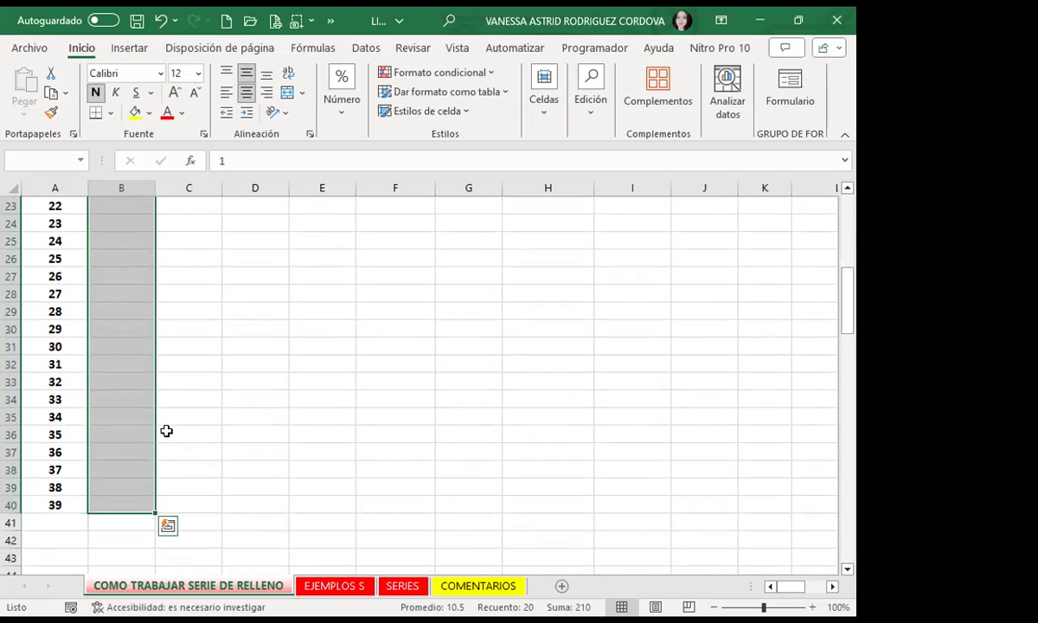
pyautogui.click(582, 115)
pyautogui.click(610, 171)
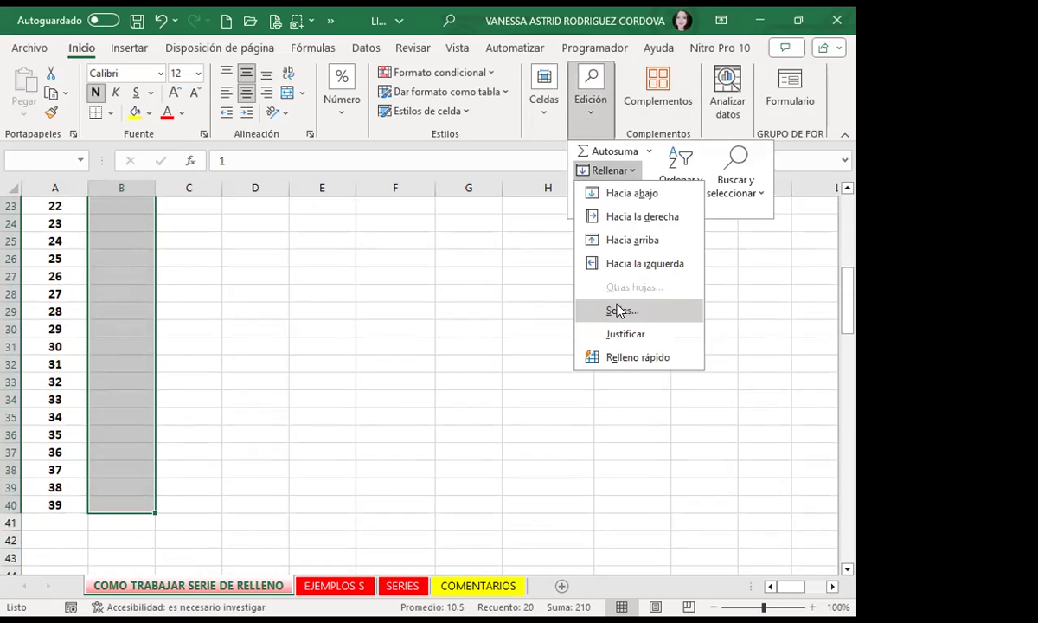
pyautogui.press('Return')
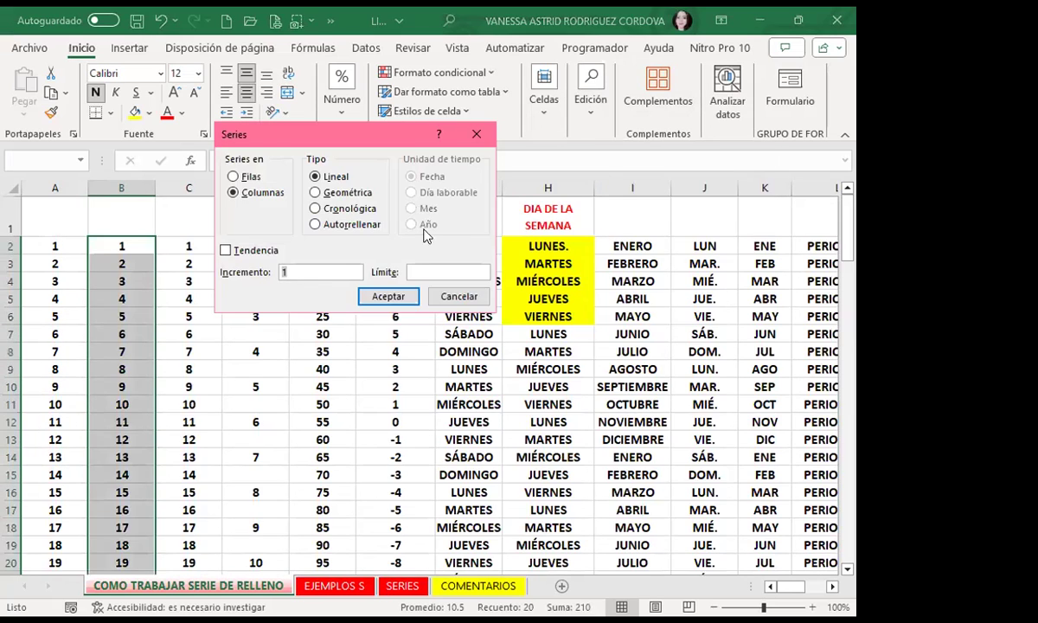
pyautogui.click(315, 224)
pyautogui.click(386, 296)
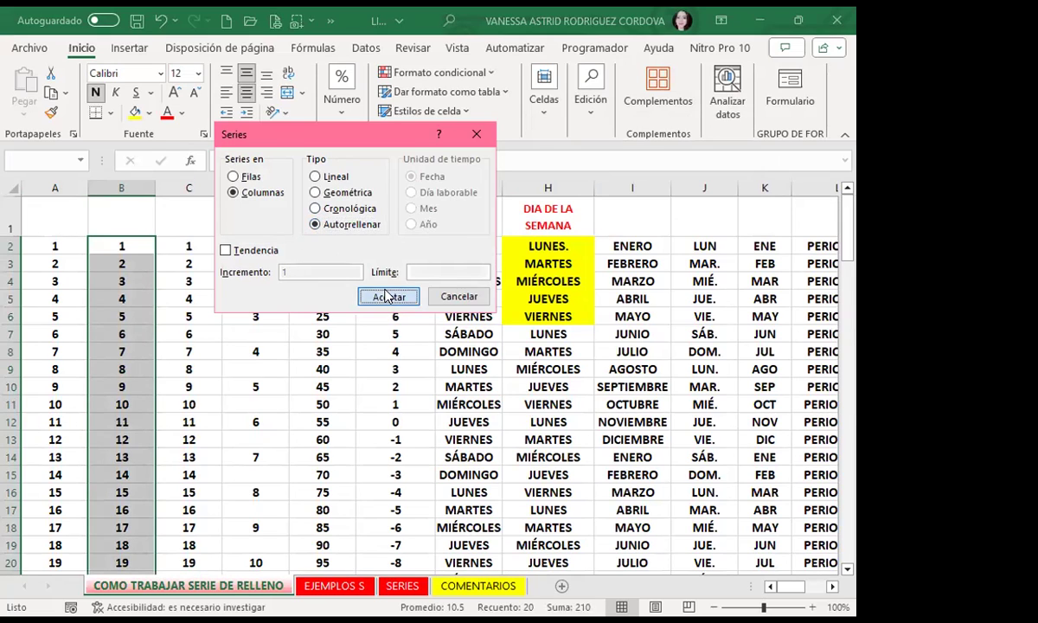